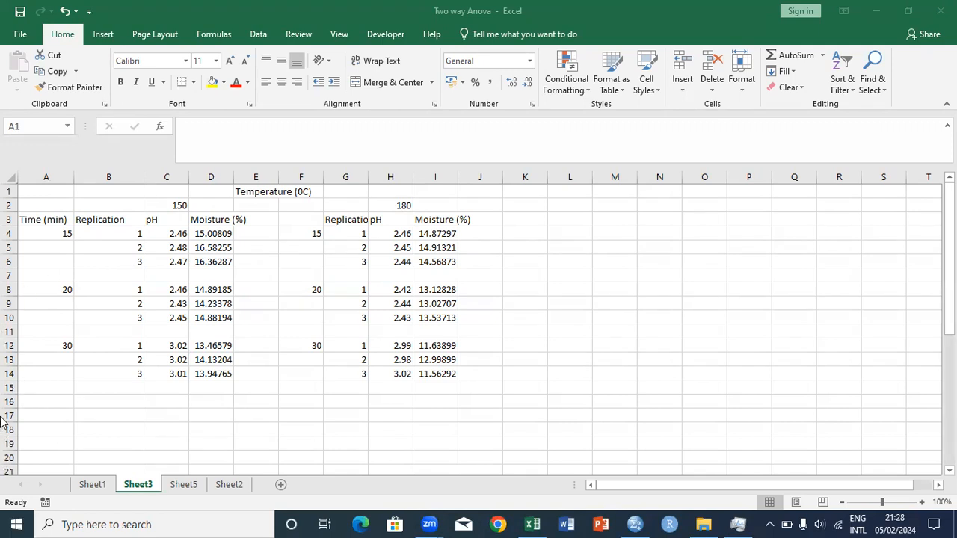
Copy the Time (min) header from A3 into cell A16
{"action": "left_click", "coordinate": [29, 407]}
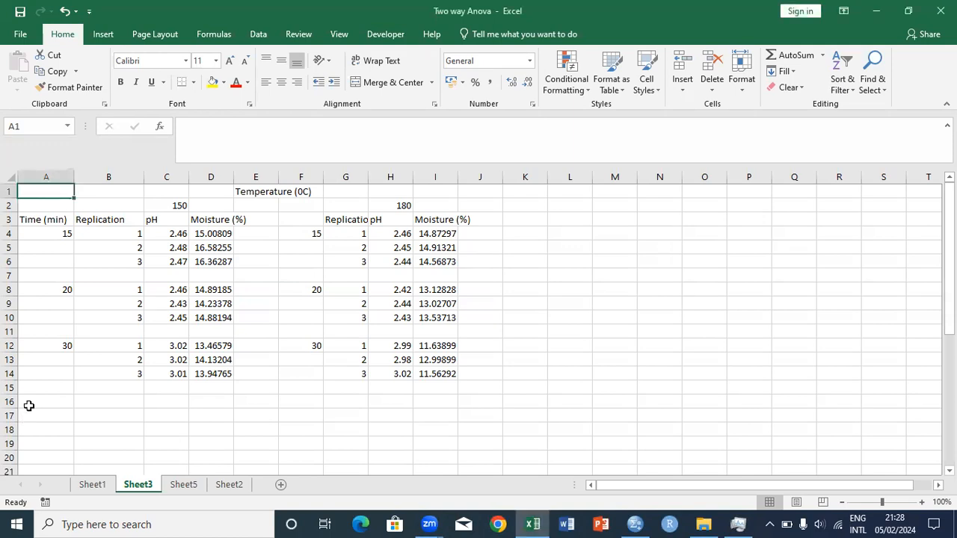
{"action": "left_click", "coordinate": [28, 406]}
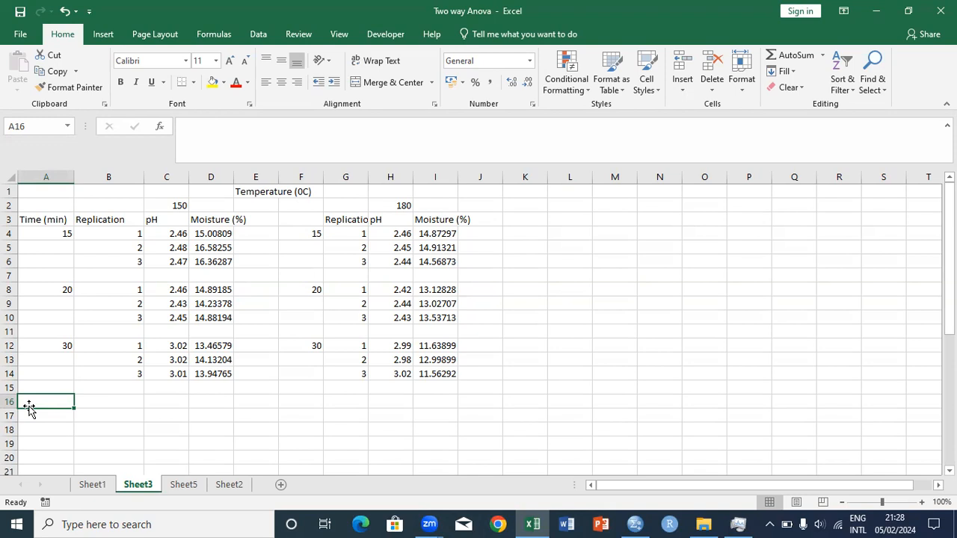
{"action": "left_click", "coordinate": [47, 220]}
{"action": "key", "text": "ctrl+c"}
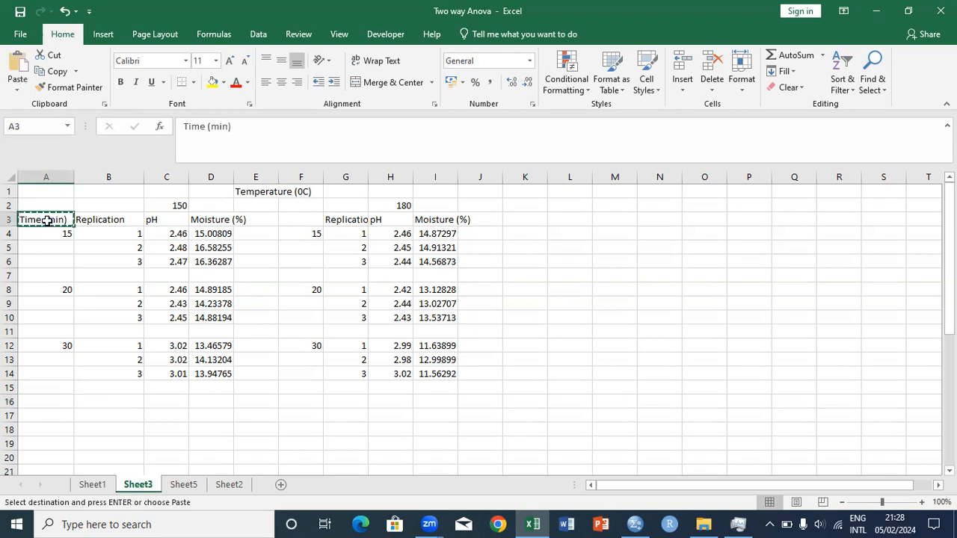
{"action": "left_click", "coordinate": [45, 403]}
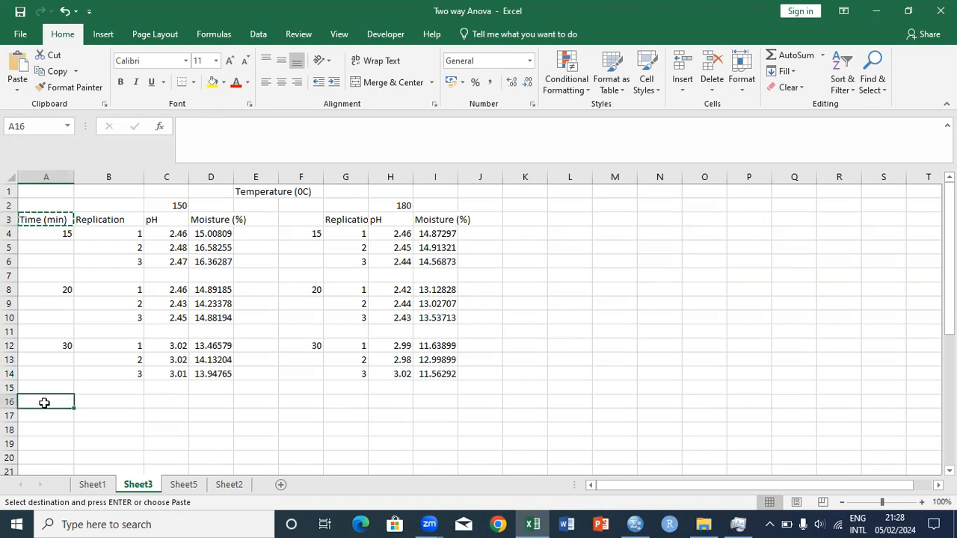
{"action": "key", "text": "ctrl+v"}
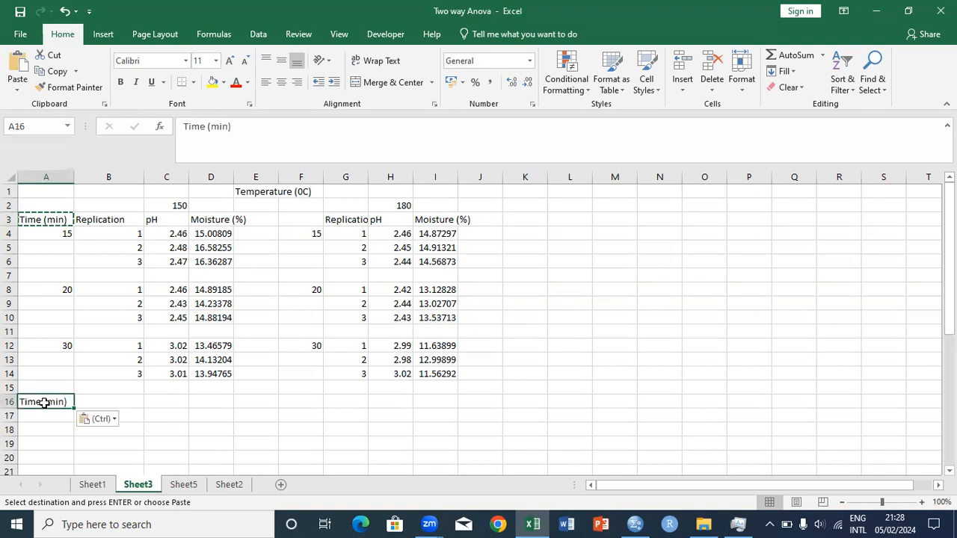
Copy the time value 15 from A4 into cells A17 through A19
{"action": "left_click", "coordinate": [58, 235]}
{"action": "key", "text": "ctrl+c"}
{"action": "left_click", "coordinate": [52, 413]}
{"action": "key", "text": "ctrl+v"}
{"action": "left_click_drag", "start_coordinate": [47, 428], "coordinate": [48, 443]}
{"action": "key", "text": "ctrl+v"}
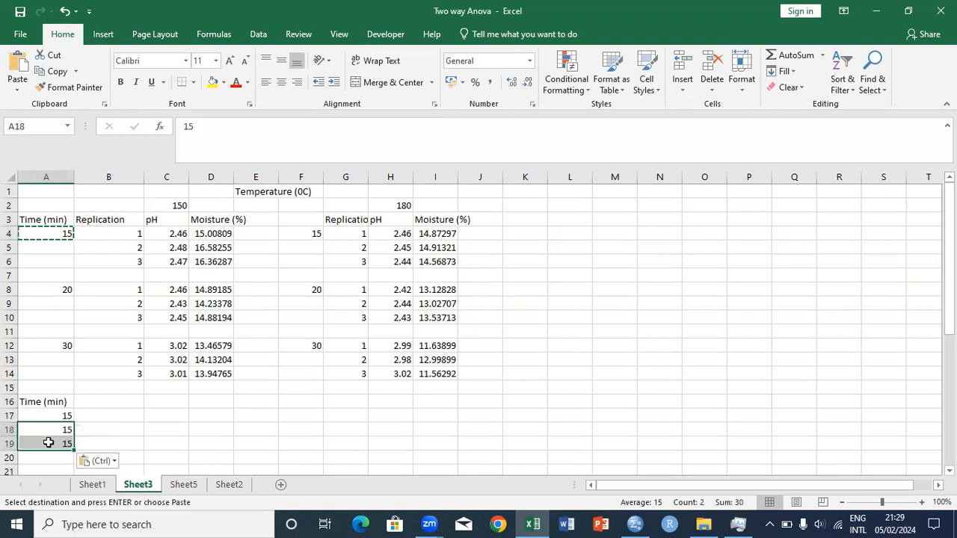
Copy the temperature value 150 from C2 into cells B17 through B19
{"action": "left_click", "coordinate": [176, 206]}
{"action": "key", "text": "ctrl+c"}
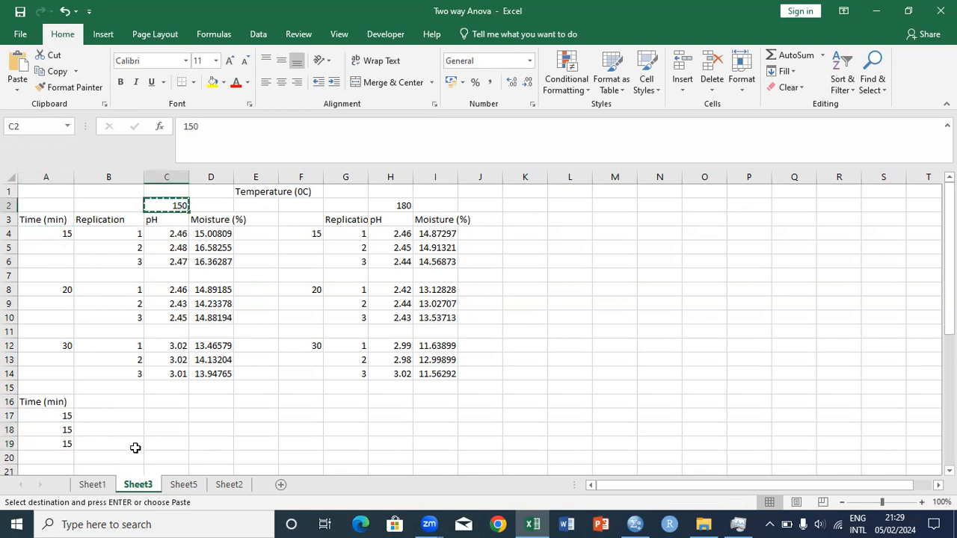
{"action": "left_click", "coordinate": [119, 412]}
{"action": "key", "text": "ctrl+v"}
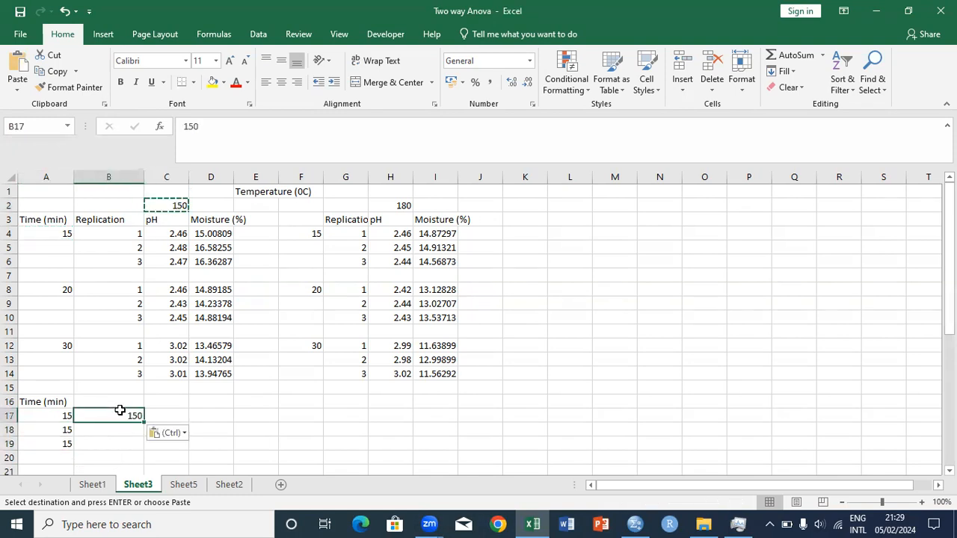
{"action": "left_click", "coordinate": [117, 432]}
{"action": "left_click_drag", "start_coordinate": [118, 431], "coordinate": [116, 443]}
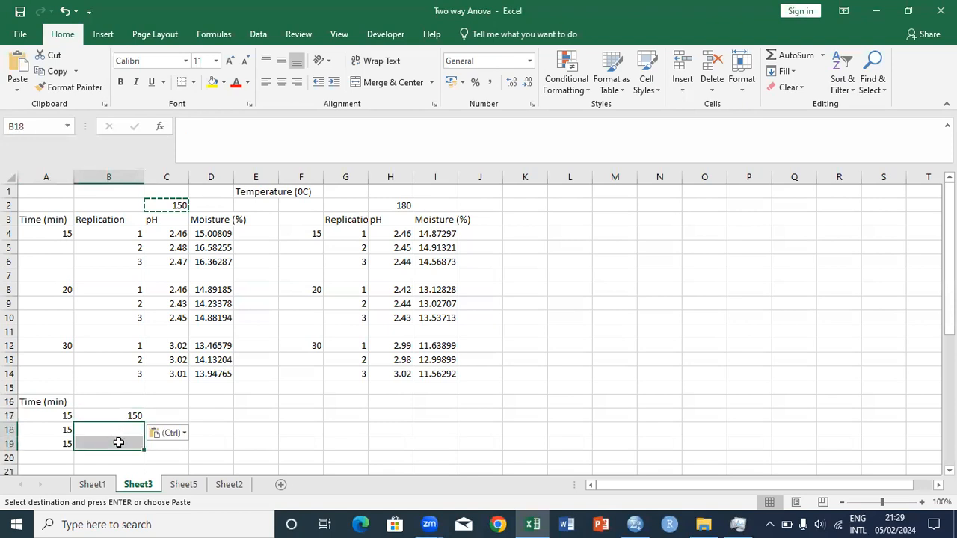
{"action": "key", "text": "ctrl+v"}
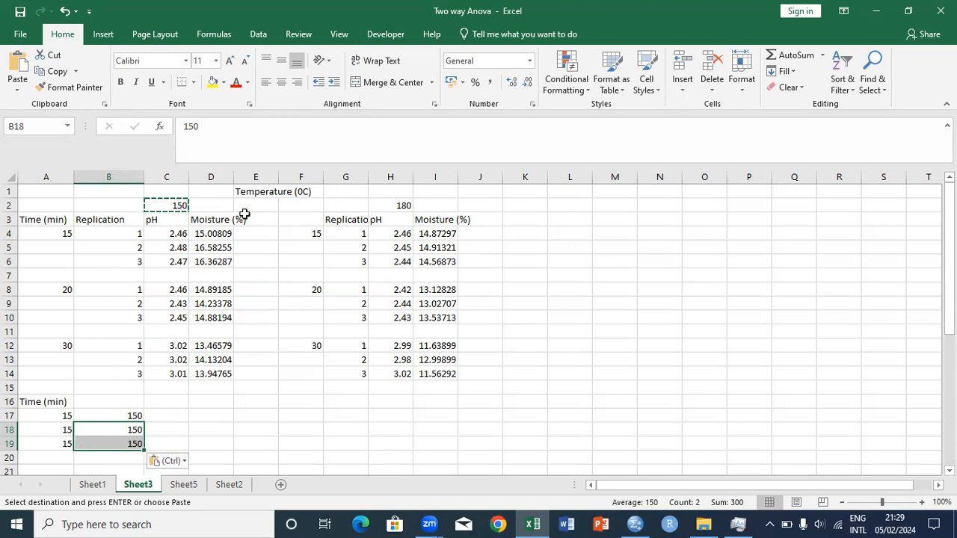
Copy the Temperature (0C) header from E1 into cell B16
{"action": "left_click", "coordinate": [258, 193]}
{"action": "key", "text": "ctrl+c"}
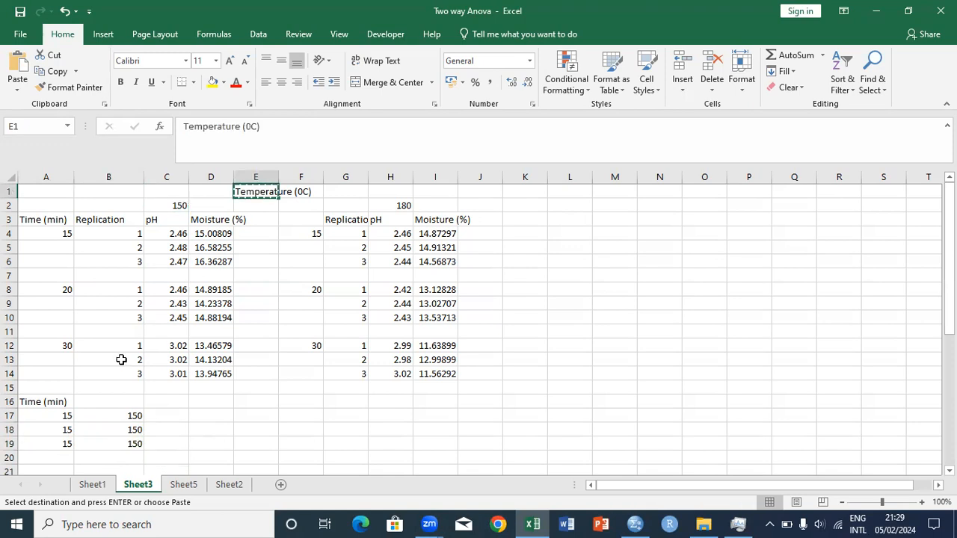
{"action": "left_click", "coordinate": [99, 403]}
{"action": "key", "text": "ctrl+v"}
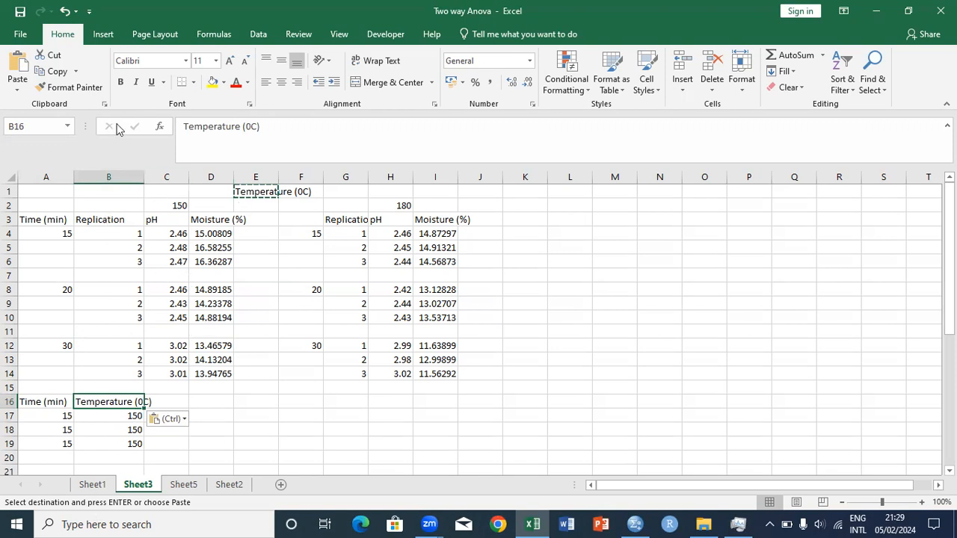
Copy the time value 20 from A8 into cells A20 through A22
{"action": "left_click", "coordinate": [49, 276]}
{"action": "left_click", "coordinate": [51, 288]}
{"action": "key", "text": "ctrl+c"}
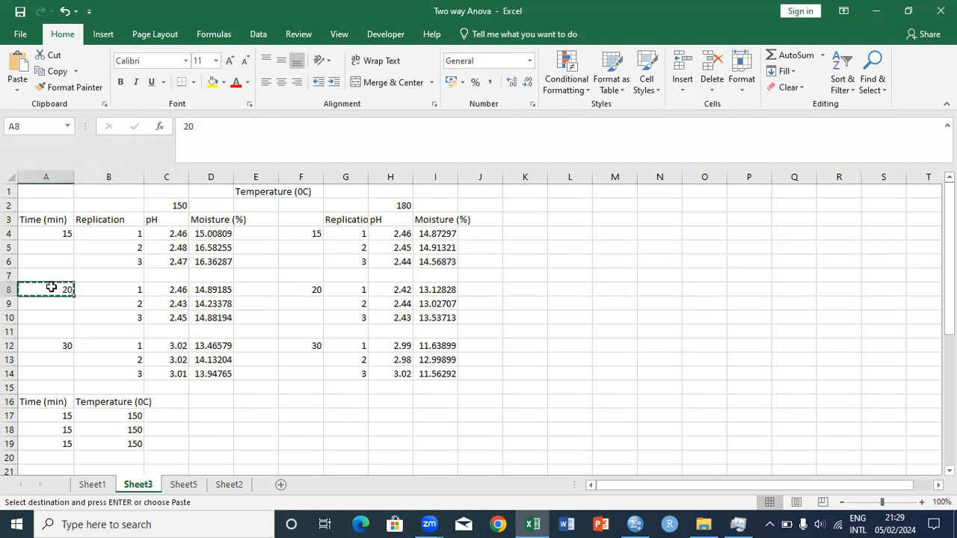
{"action": "mouse_move", "coordinate": [45, 454]}
{"action": "left_mouse_down"}
{"action": "mouse_move", "coordinate": [47, 494]}
{"action": "mouse_move", "coordinate": [51, 446]}
{"action": "left_mouse_up"}
{"action": "key", "text": "ctrl+v"}
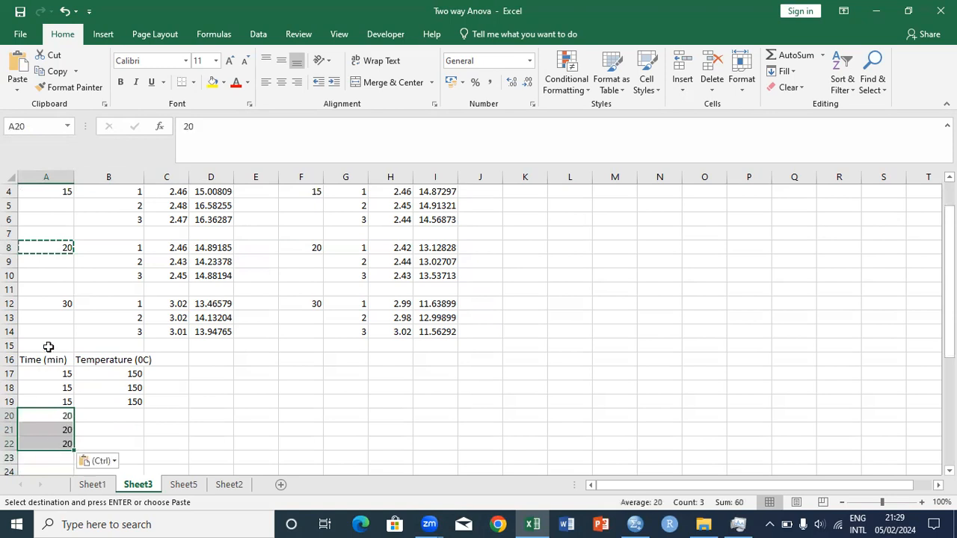
{"action": "left_click", "coordinate": [49, 304]}
{"action": "key", "text": "ctrl+c"}
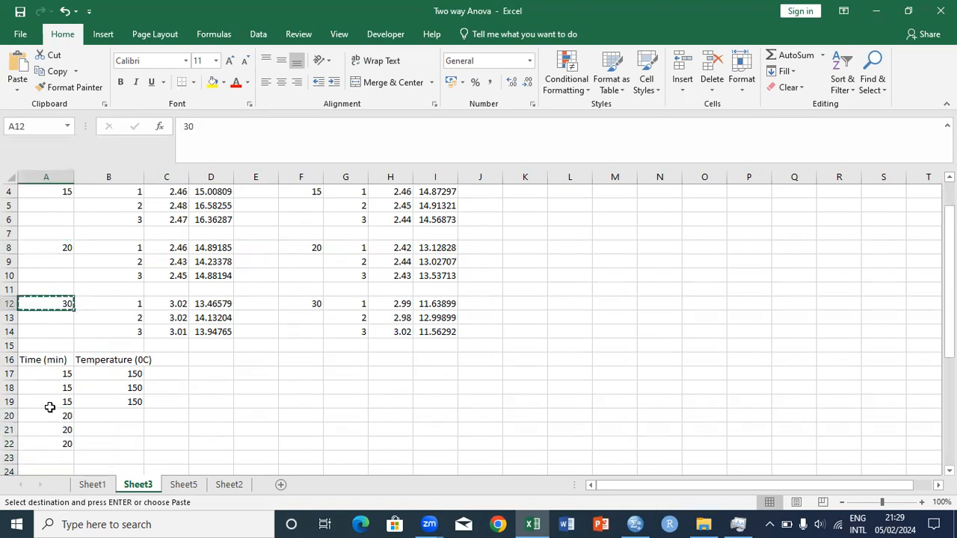
{"action": "left_click", "coordinate": [51, 455]}
{"action": "left_click_drag", "start_coordinate": [52, 481], "coordinate": [55, 439]}
{"action": "key", "text": "ctrl+c"}
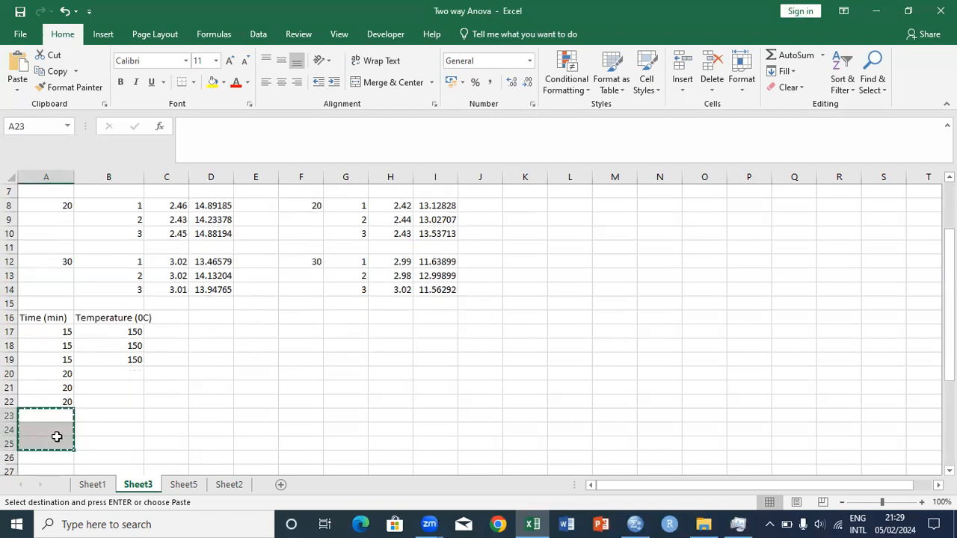
Copy the time value 30 from A12 into cells A23 through A25
{"action": "left_click", "coordinate": [64, 258]}
{"action": "key", "text": "ctrl+c"}
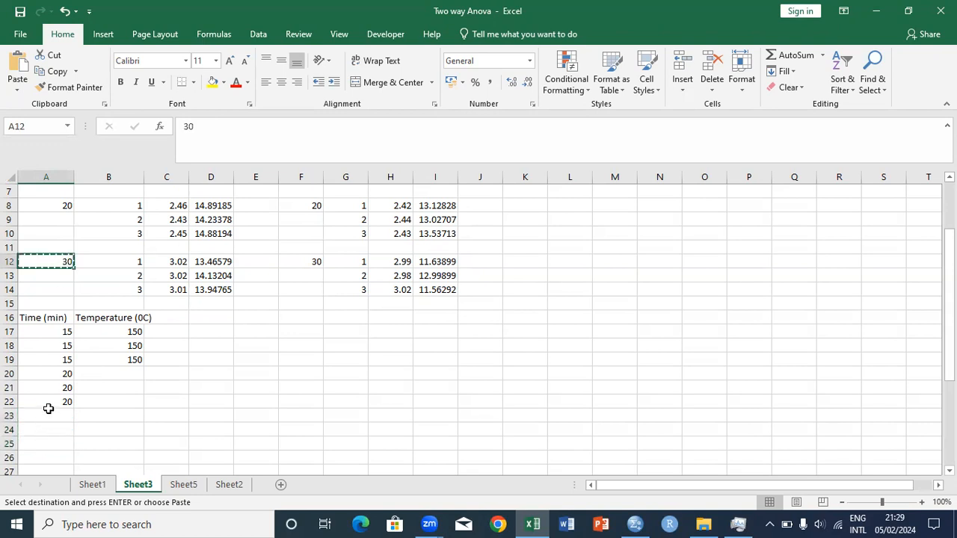
{"action": "left_click_drag", "start_coordinate": [47, 412], "coordinate": [48, 446]}
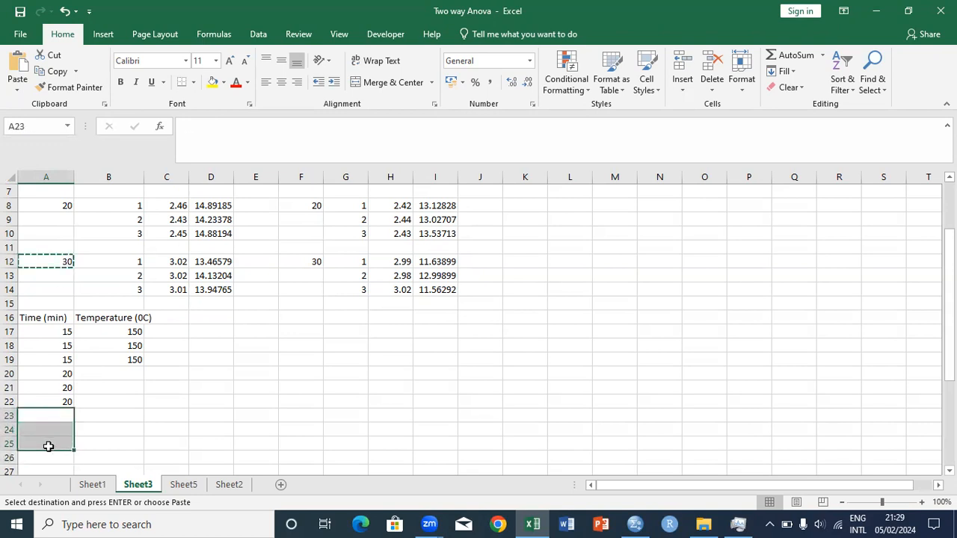
{"action": "key", "text": "ctrl+v"}
Copy the three 150 values in B17:B19 into B20:B22 and B23:B25
{"action": "left_click_drag", "start_coordinate": [125, 338], "coordinate": [126, 357]}
{"action": "key", "text": "ctrl+c"}
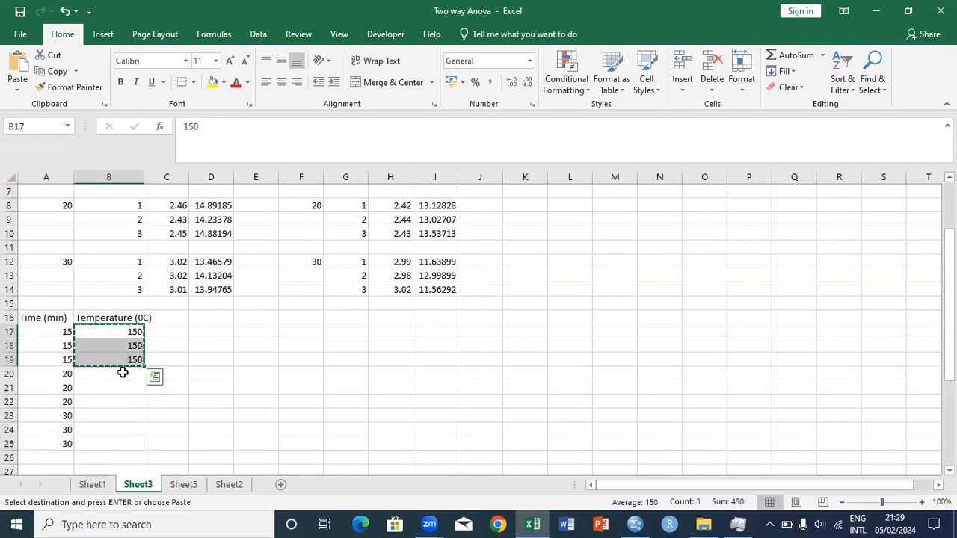
{"action": "left_click", "coordinate": [123, 373]}
{"action": "key", "text": "ctrl+v"}
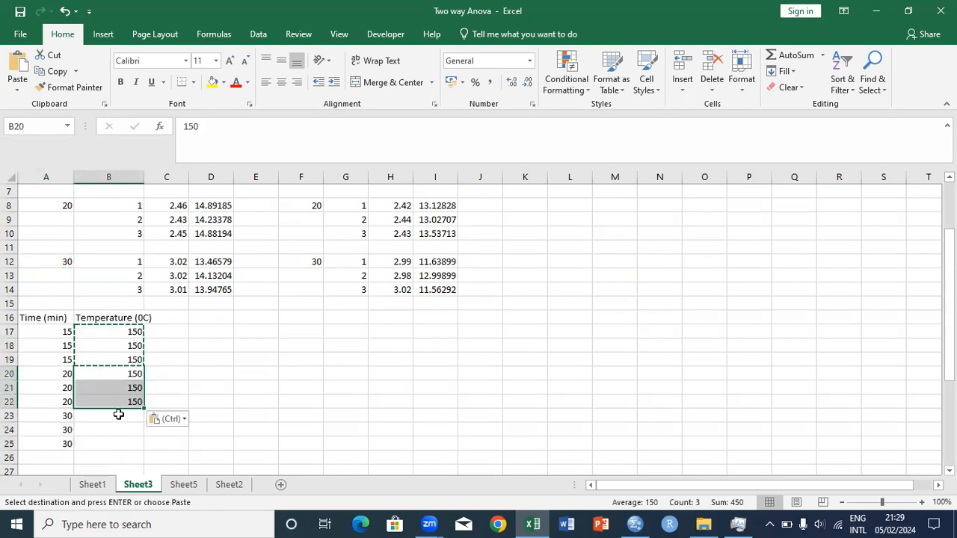
{"action": "left_click", "coordinate": [118, 414]}
{"action": "key", "text": "ctrl+v"}
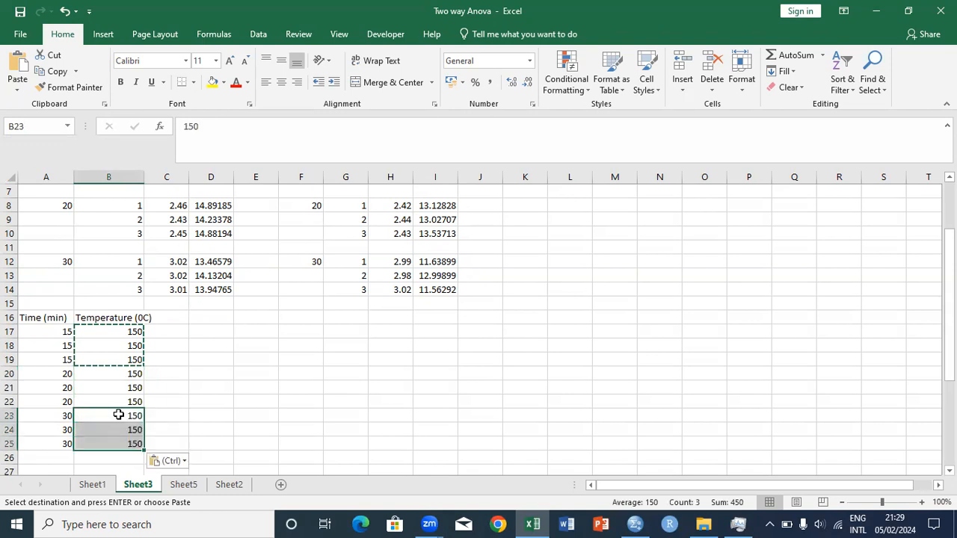
Duplicate the nine time values in A17:A25 directly below, starting at A26
{"action": "left_click_drag", "start_coordinate": [56, 346], "coordinate": [56, 334]}
{"action": "double_click", "coordinate": [56, 334]}
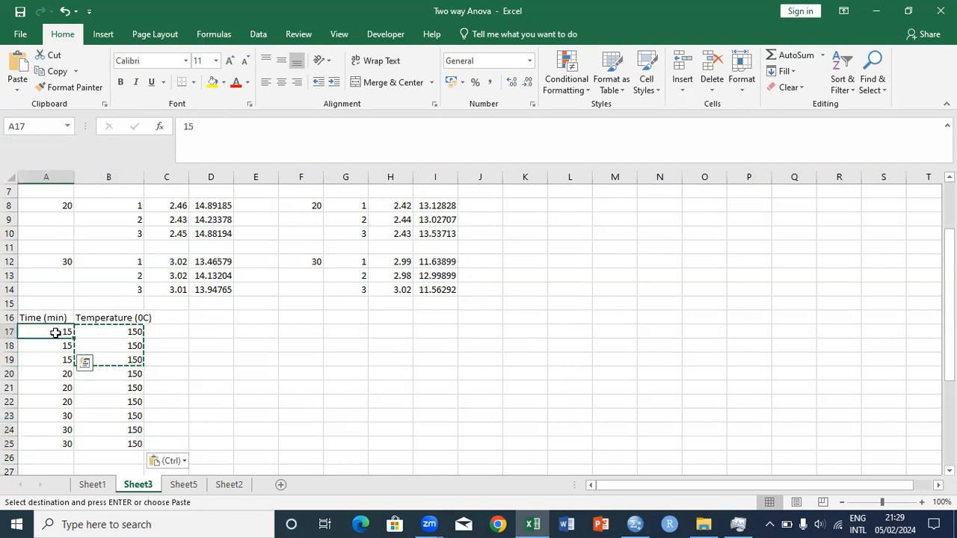
{"action": "left_click", "coordinate": [51, 384]}
{"action": "left_click_drag", "start_coordinate": [51, 329], "coordinate": [51, 443]}
{"action": "key", "text": "ctrl+c"}
{"action": "left_click", "coordinate": [48, 458]}
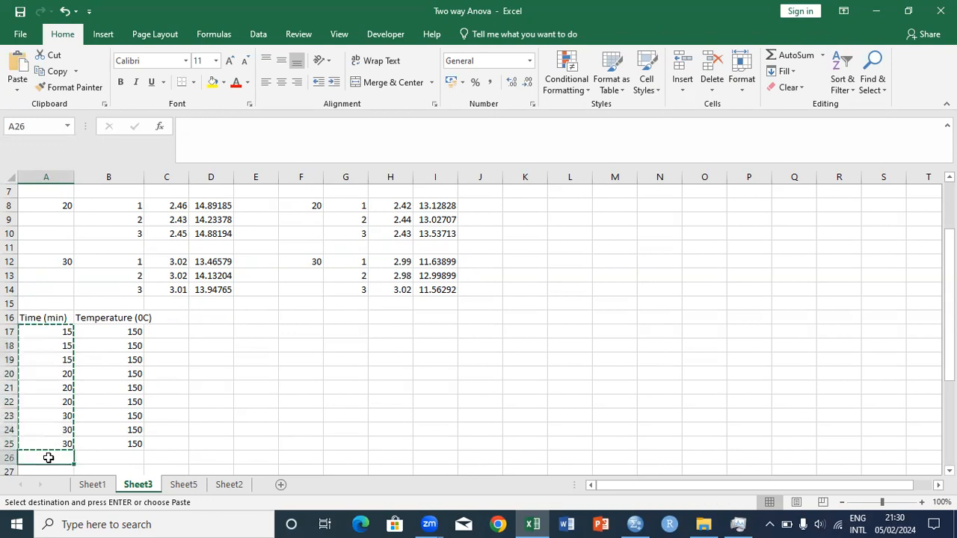
{"action": "key", "text": "ctrl+v"}
Enter 180 in B26 and fill it down the temperature column to B34
{"action": "left_click", "coordinate": [121, 458]}
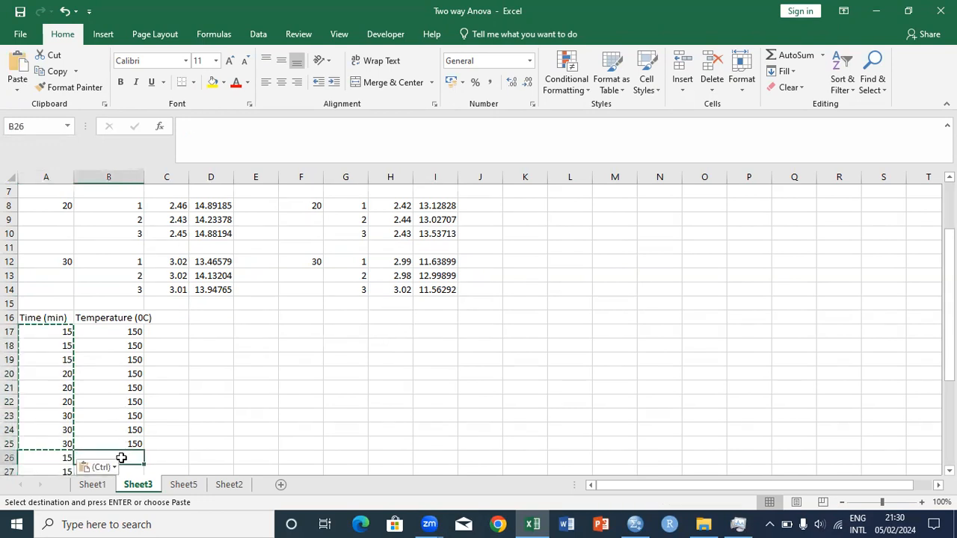
{"action": "type", "text": "180"}
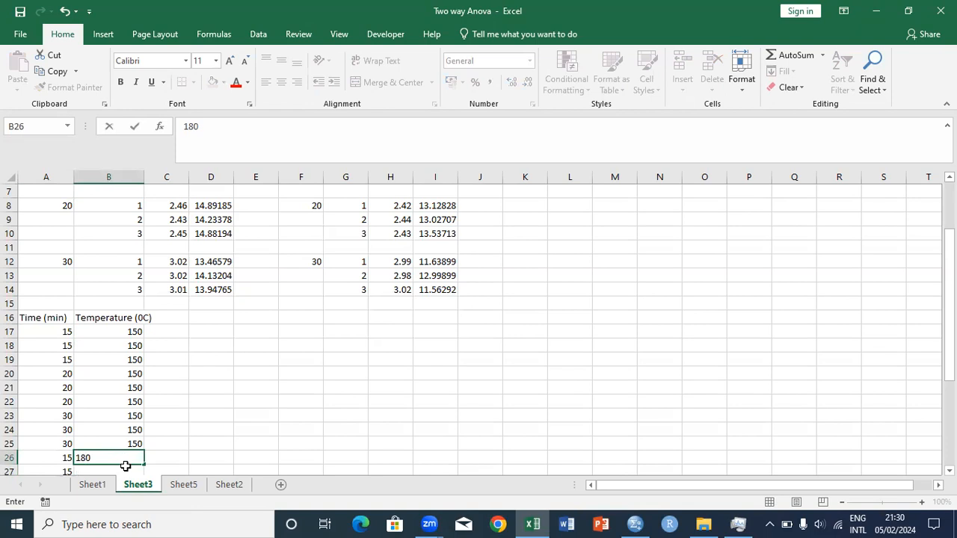
{"action": "left_click_drag", "start_coordinate": [143, 465], "coordinate": [136, 445]}
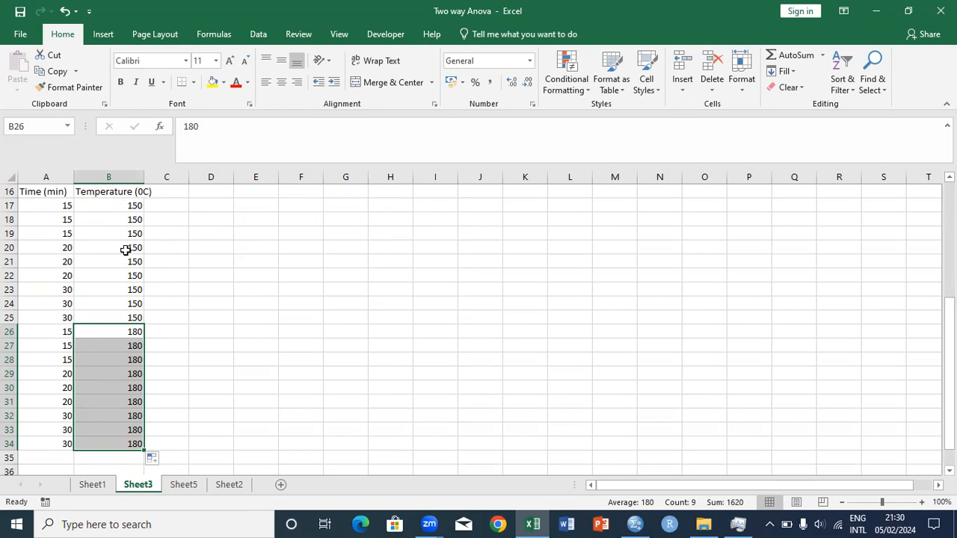
Enter the column heading "Combimnation" in cell C16, beside the Temperature header
{"action": "left_click", "coordinate": [166, 280]}
{"action": "key", "text": "Up"}
{"action": "key", "text": "Up"}
{"action": "key", "text": "Up"}
{"action": "key", "text": "Up"}
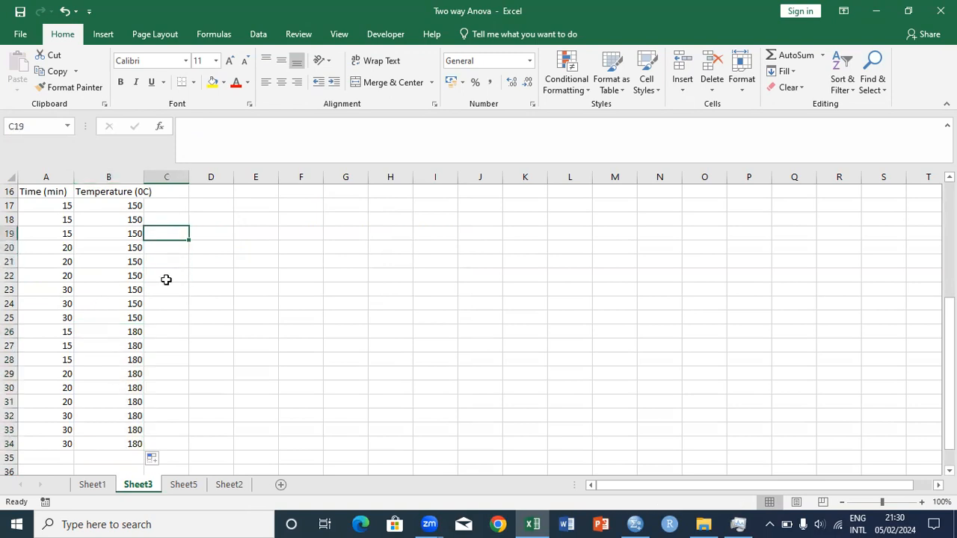
{"action": "key", "text": "Up"}
{"action": "key", "text": "Up"}
{"action": "key", "text": "Up"}
{"action": "key", "text": "Up"}
{"action": "key", "text": "Up"}
{"action": "key", "text": "Up"}
{"action": "key", "text": "Up"}
{"action": "key", "text": "Up"}
{"action": "key", "text": "Up"}
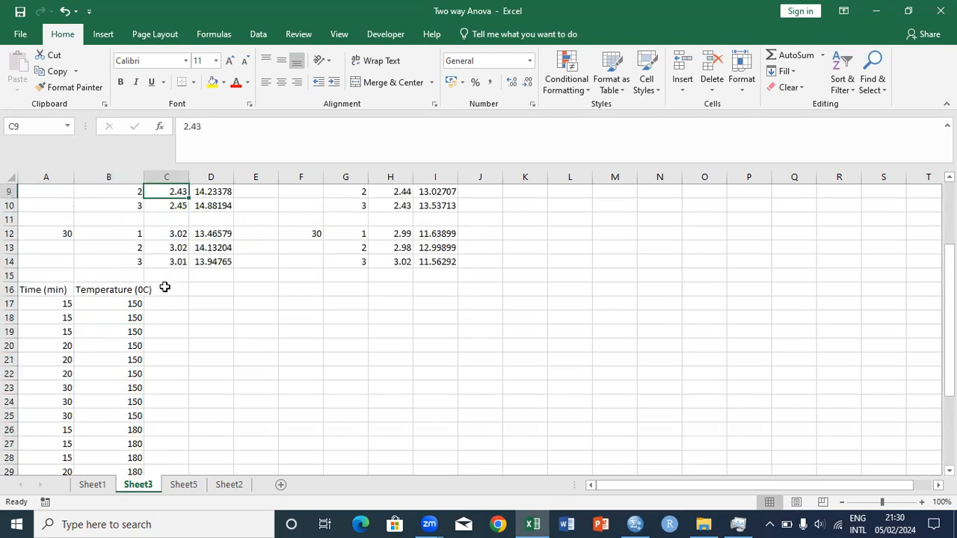
{"action": "left_click", "coordinate": [165, 289]}
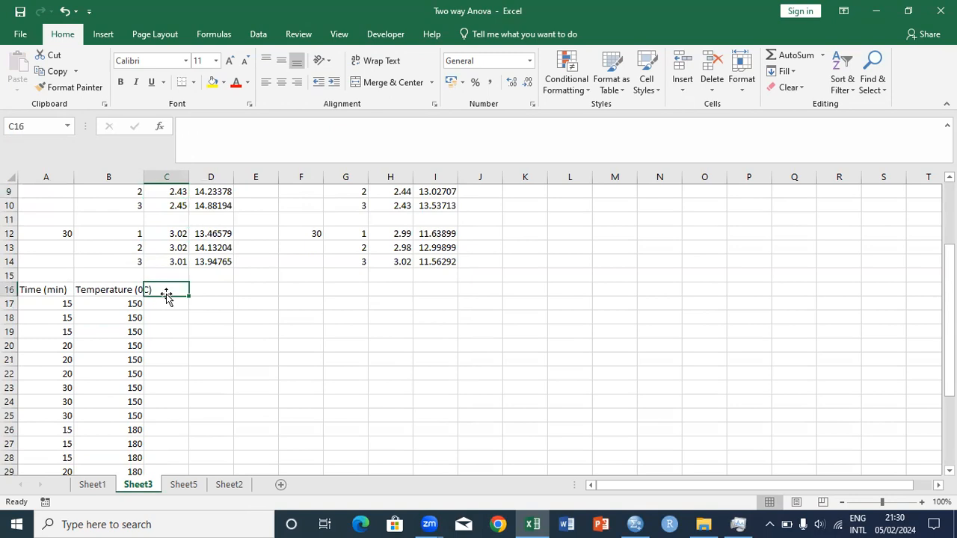
{"action": "type", "text": "Combimnation"}
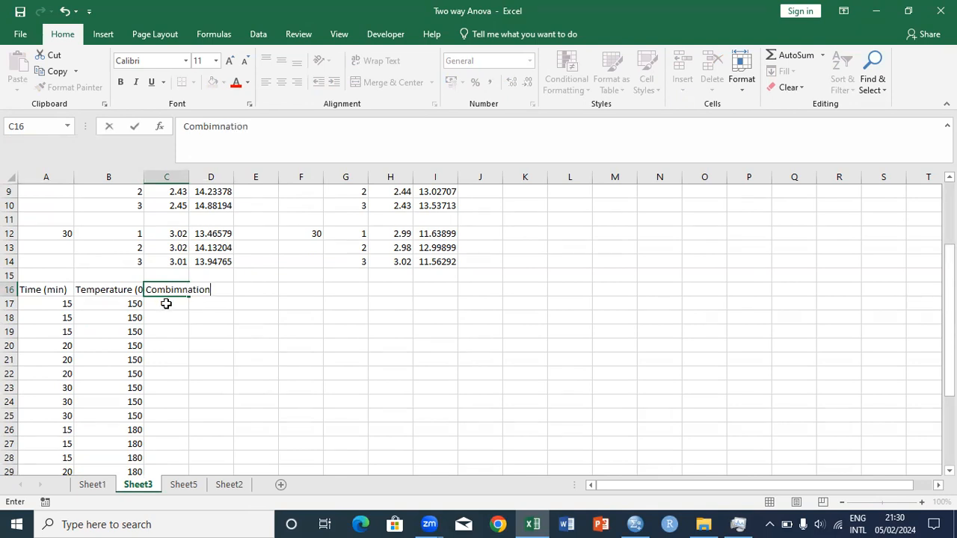
{"action": "key", "text": "Return"}
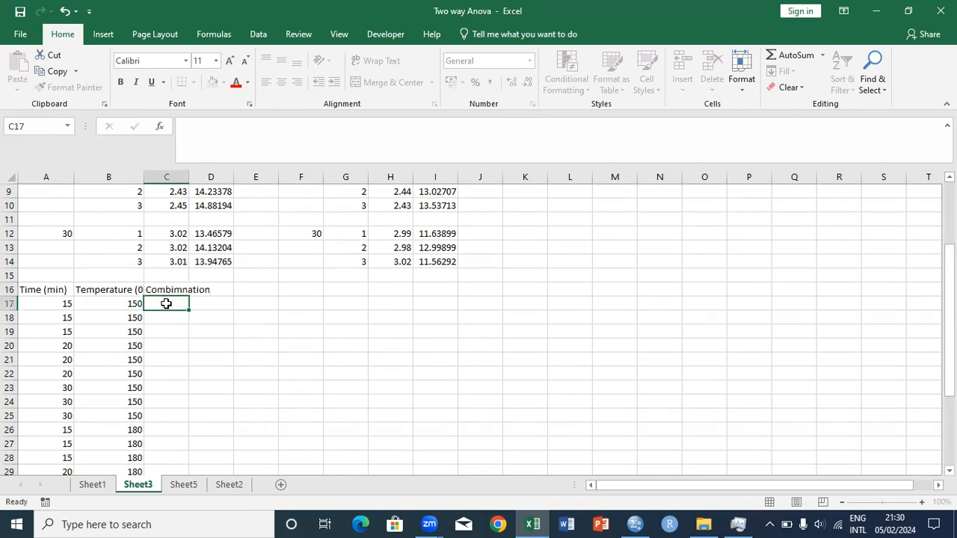
Enter 1 in cells C17, C18 and C19 for the 15-minute, 150-degree rows
{"action": "type", "text": "1"}
{"action": "key", "text": "Return"}
{"action": "type", "text": "1"}
{"action": "key", "text": "Return"}
{"action": "type", "text": "1"}
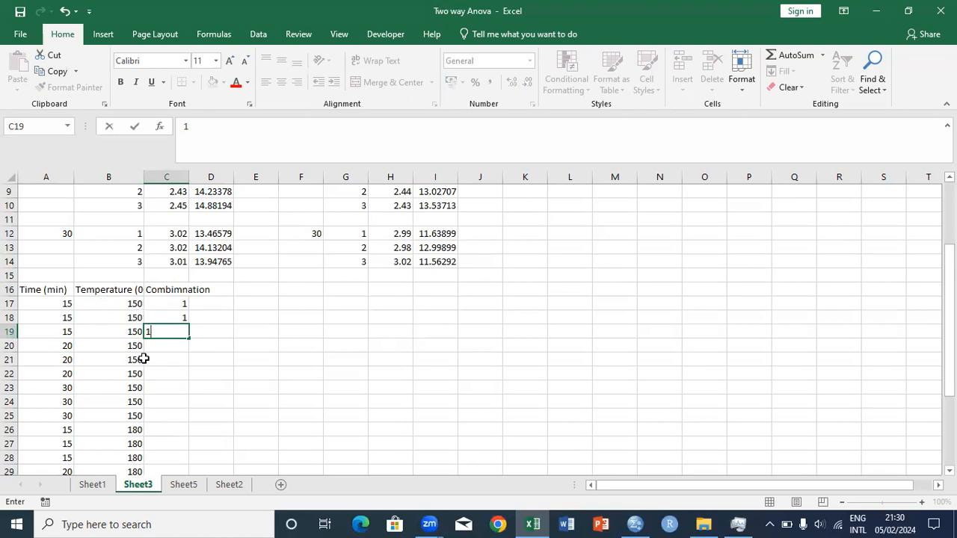
{"action": "key", "text": "Return"}
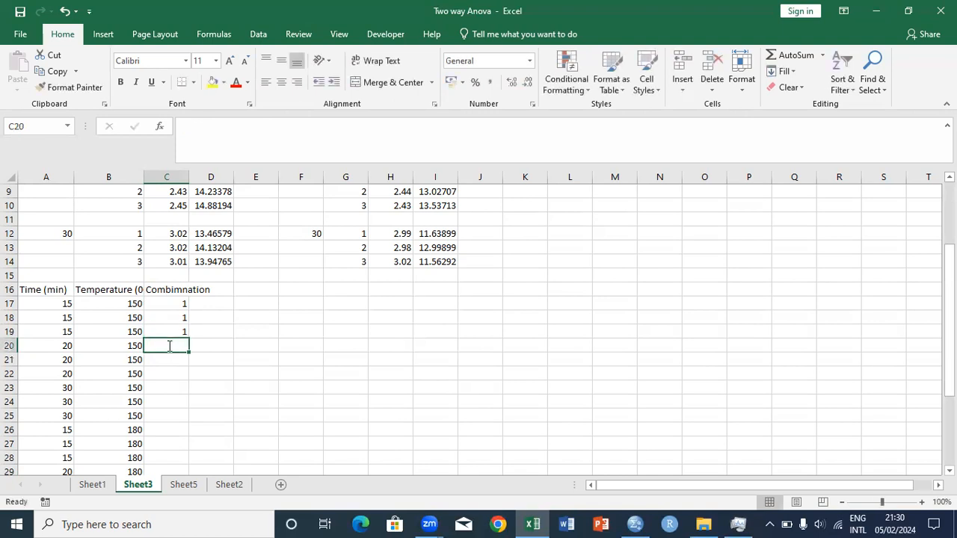
Enter combination code 2 in cells C20 to C22 and code 3 in cells C23 to C25
{"action": "type", "text": "2"}
{"action": "left_click_drag", "start_coordinate": [190, 353], "coordinate": [185, 393]}
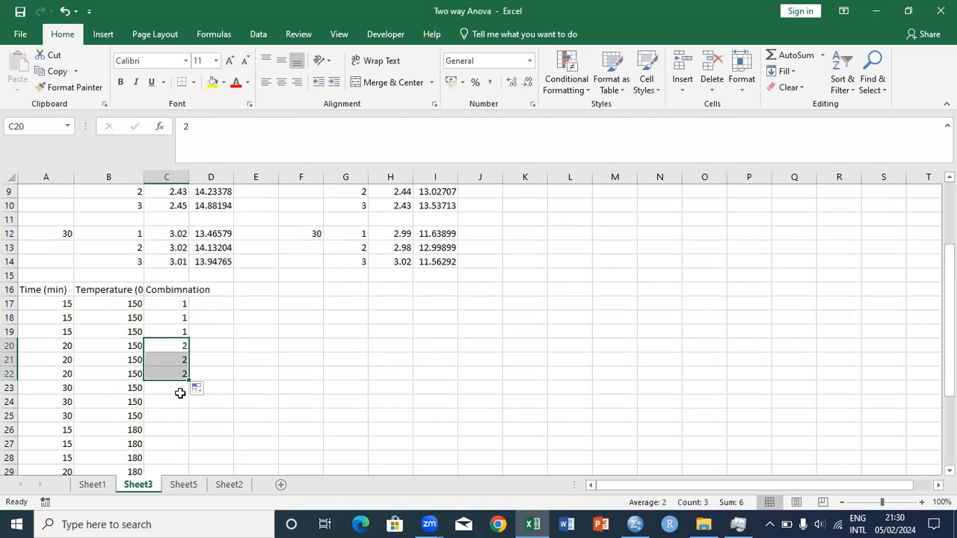
{"action": "left_click", "coordinate": [181, 393]}
{"action": "type", "text": "3"}
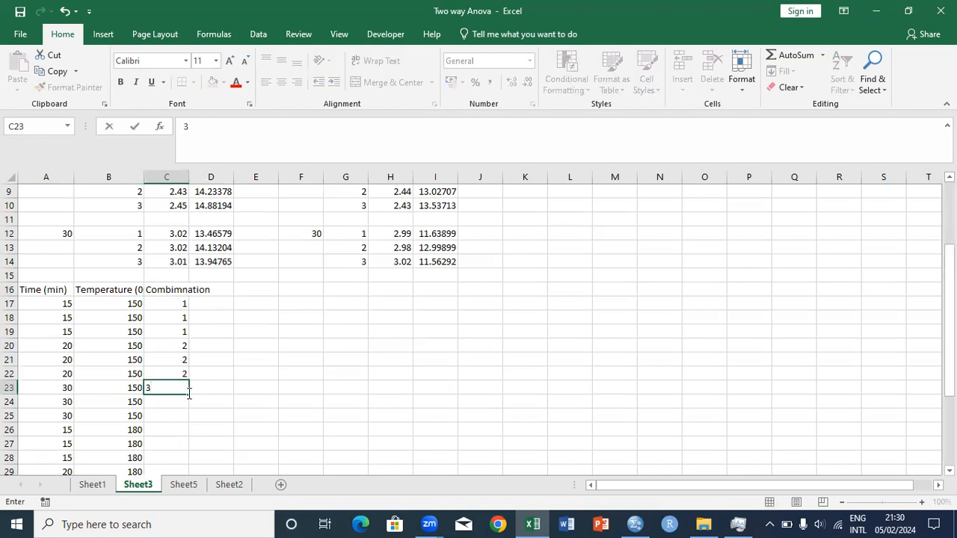
{"action": "left_click_drag", "start_coordinate": [189, 394], "coordinate": [192, 427]}
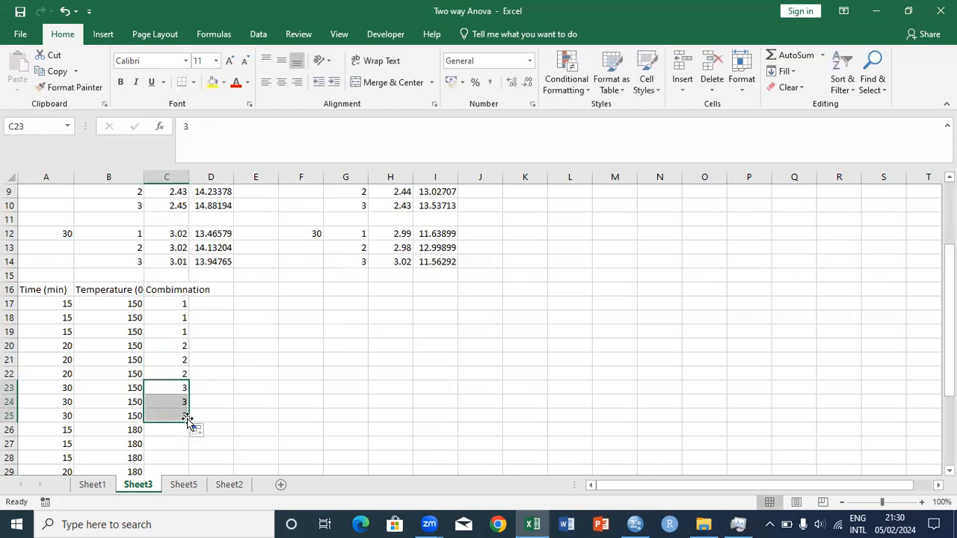
Continue the combination codes with 4 in C26:C28, 5 in C29:C31 and 6 in C32:C34
{"action": "left_click", "coordinate": [173, 435]}
{"action": "type", "text": "4"}
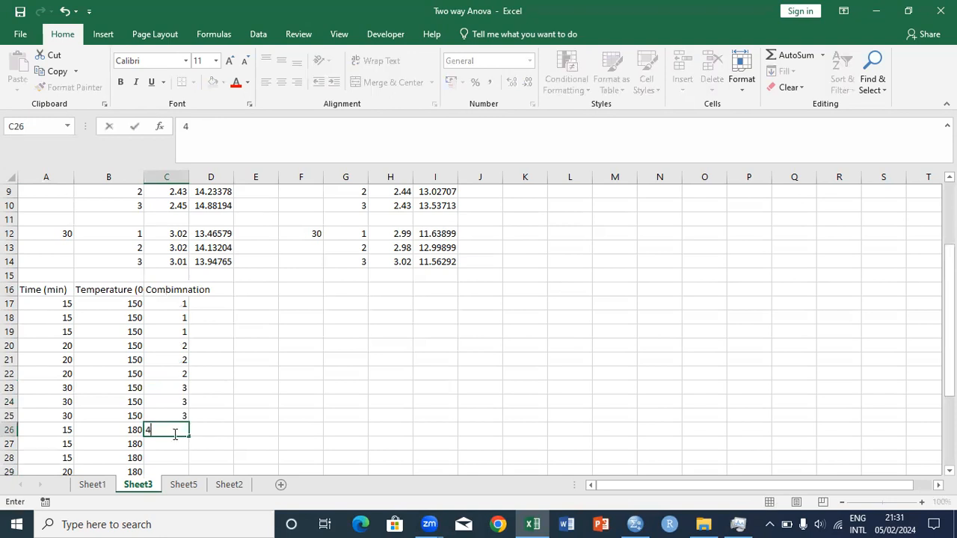
{"action": "left_click_drag", "start_coordinate": [190, 438], "coordinate": [181, 468]}
{"action": "left_click", "coordinate": [165, 469]}
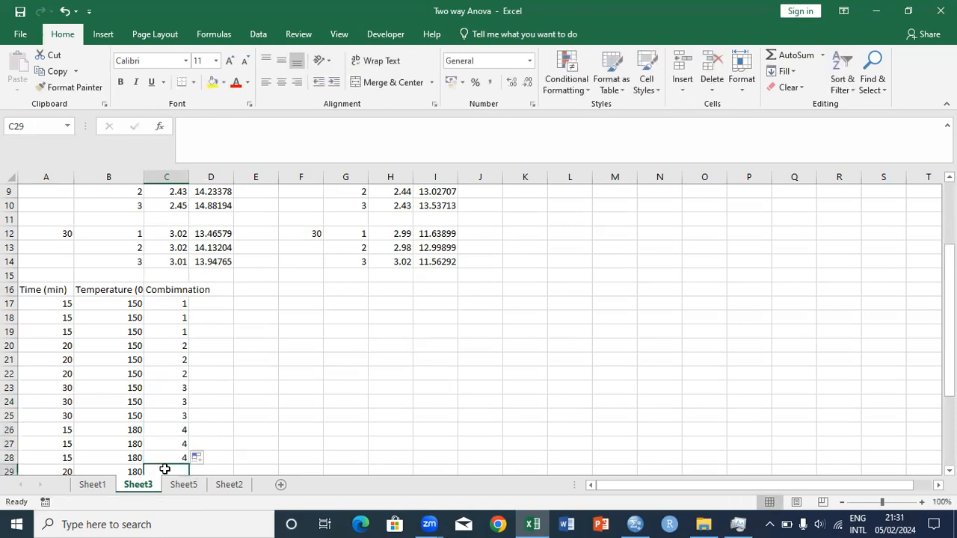
{"action": "type", "text": "5"}
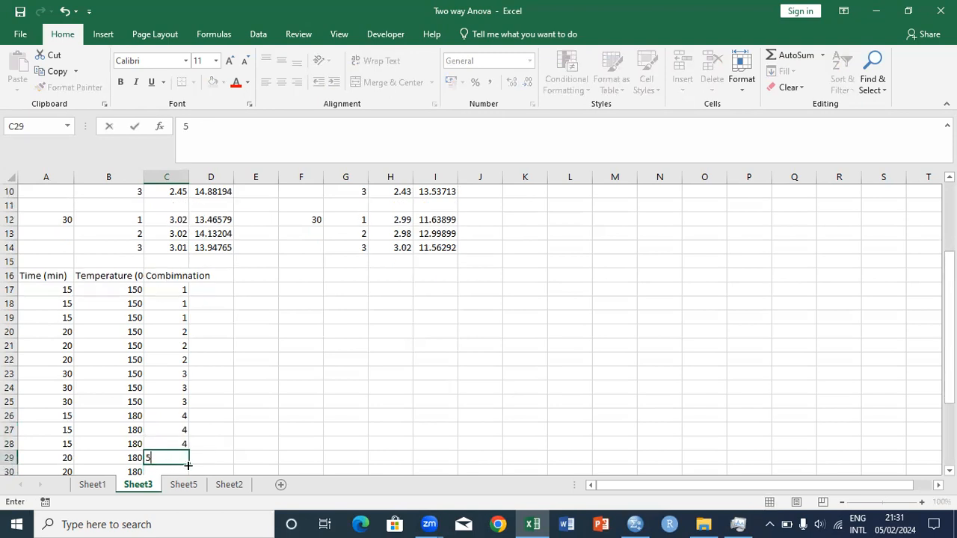
{"action": "left_click_drag", "start_coordinate": [191, 466], "coordinate": [177, 431]}
{"action": "left_click", "coordinate": [171, 446]}
{"action": "type", "text": "6"}
{"action": "mouse_move", "coordinate": [189, 450]}
{"action": "left_mouse_down"}
{"action": "mouse_move", "coordinate": [188, 464]}
{"action": "mouse_move", "coordinate": [183, 452]}
{"action": "left_mouse_up"}
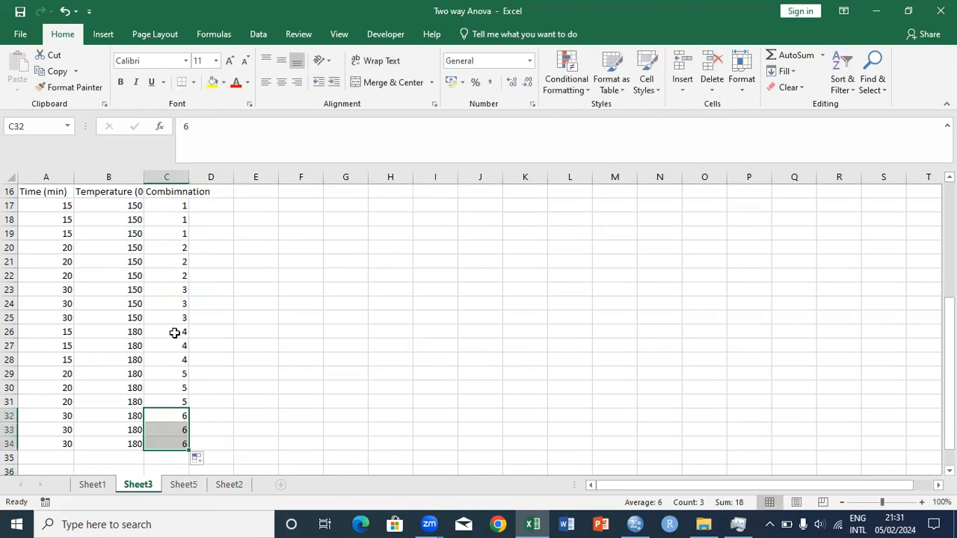
Copy the pH and Moisture (%) headings with the 15-minute, 150-degree values from C3:D6 to D16, beside the combination column
{"action": "left_click", "coordinate": [180, 192]}
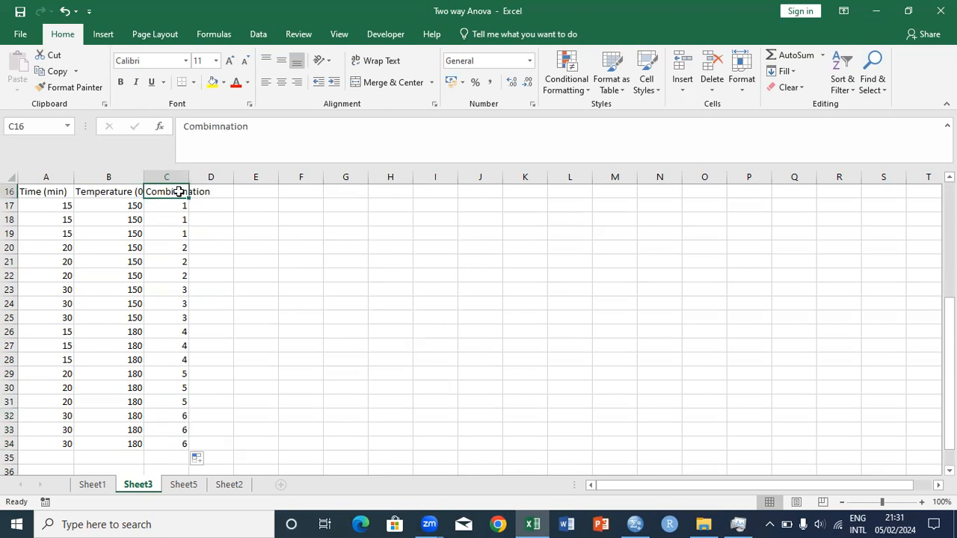
{"action": "key", "text": "Up"}
{"action": "key", "text": "Up"}
{"action": "key", "text": "Up"}
{"action": "key", "text": "Up"}
{"action": "key", "text": "Up"}
{"action": "key", "text": "Up"}
{"action": "key", "text": "Up"}
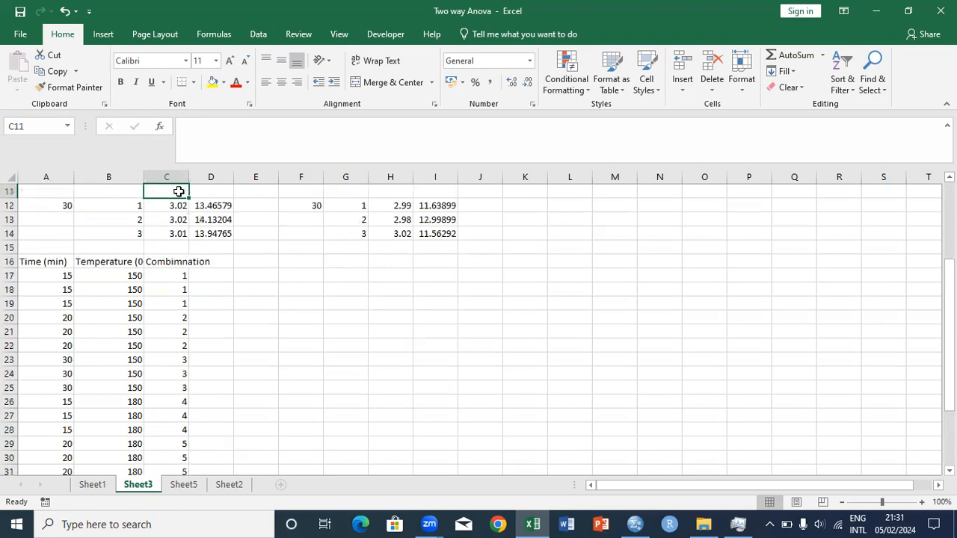
{"action": "key", "text": "Up"}
{"action": "key", "text": "Up"}
{"action": "key", "text": "Up"}
{"action": "key", "text": "Up"}
{"action": "key", "text": "Up"}
{"action": "key", "text": "Up"}
{"action": "key", "text": "Up"}
{"action": "key", "text": "Up"}
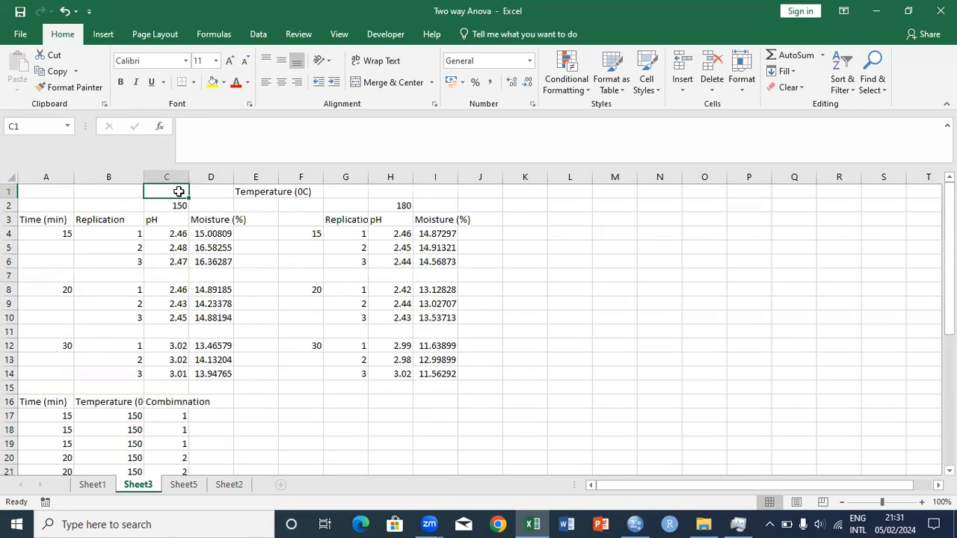
{"action": "left_click_drag", "start_coordinate": [171, 219], "coordinate": [217, 261]}
{"action": "key", "text": "ctrl+c"}
{"action": "key", "text": "Down"}
{"action": "key", "text": "Down"}
{"action": "key", "text": "Down"}
{"action": "key", "text": "Down"}
{"action": "key", "text": "Down"}
{"action": "key", "text": "Down"}
{"action": "key", "text": "Down"}
{"action": "key", "text": "Down"}
{"action": "key", "text": "Down"}
{"action": "key", "text": "Down"}
{"action": "key", "text": "Down"}
{"action": "key", "text": "Down"}
{"action": "key", "text": "Down"}
{"action": "key", "text": "Down"}
{"action": "key", "text": "Down"}
{"action": "key", "text": "Down"}
{"action": "key", "text": "Down"}
{"action": "key", "text": "Down"}
{"action": "key", "text": "Down"}
{"action": "key", "text": "Down"}
{"action": "key", "text": "Down"}
{"action": "key", "text": "Down"}
{"action": "key", "text": "Down"}
{"action": "key", "text": "Down"}
{"action": "key", "text": "Down"}
{"action": "left_click", "coordinate": [215, 291]}
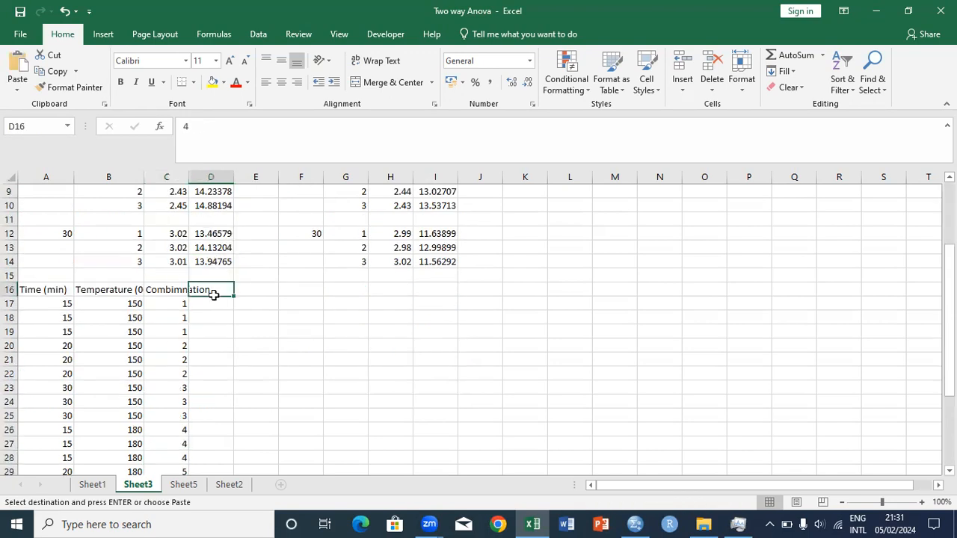
{"action": "key", "text": "ctrl+v"}
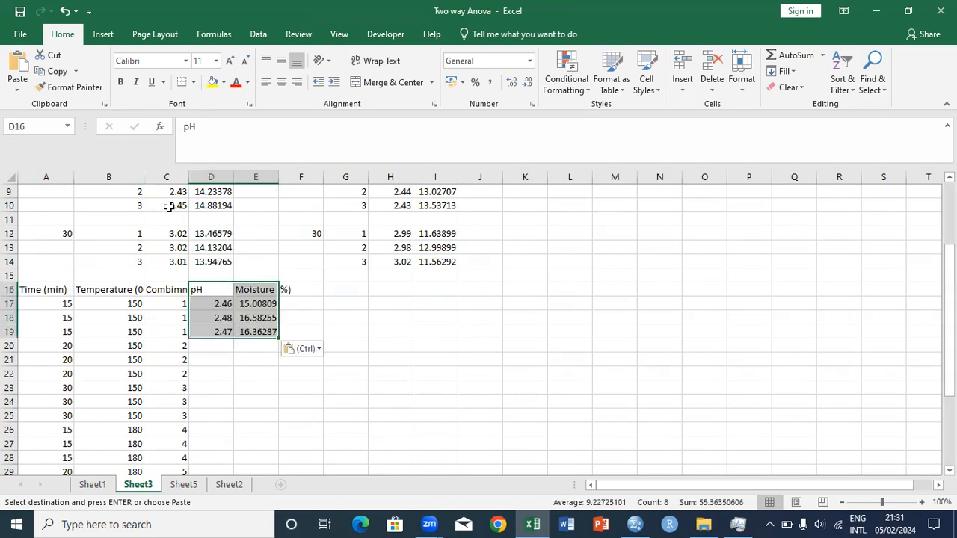
Copy the 20-minute, 150-degree pH and moisture values from C8:D10 into the stacked table starting at D20
{"action": "left_click_drag", "start_coordinate": [174, 207], "coordinate": [214, 235]}
{"action": "key", "text": "ctrl+c"}
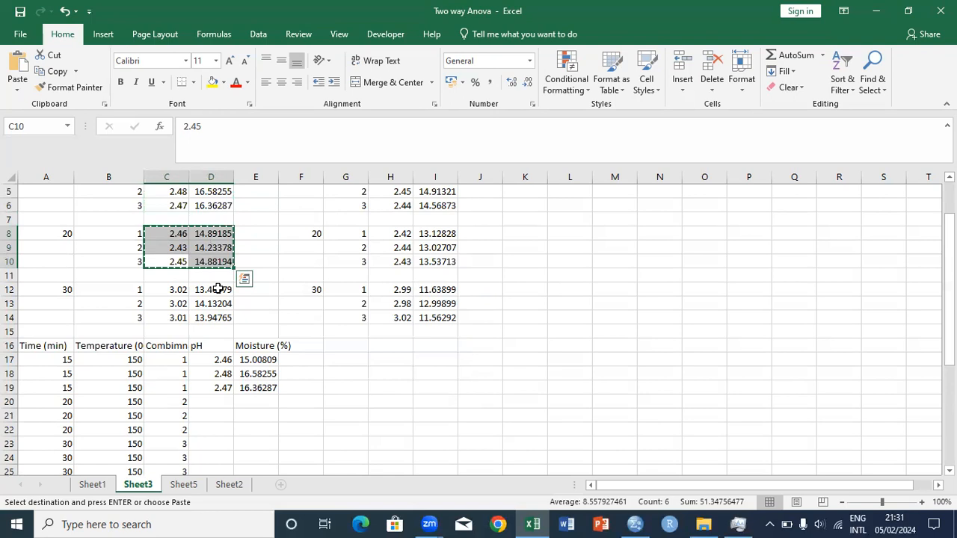
{"action": "left_click", "coordinate": [224, 399]}
{"action": "key", "text": "ctrl+v"}
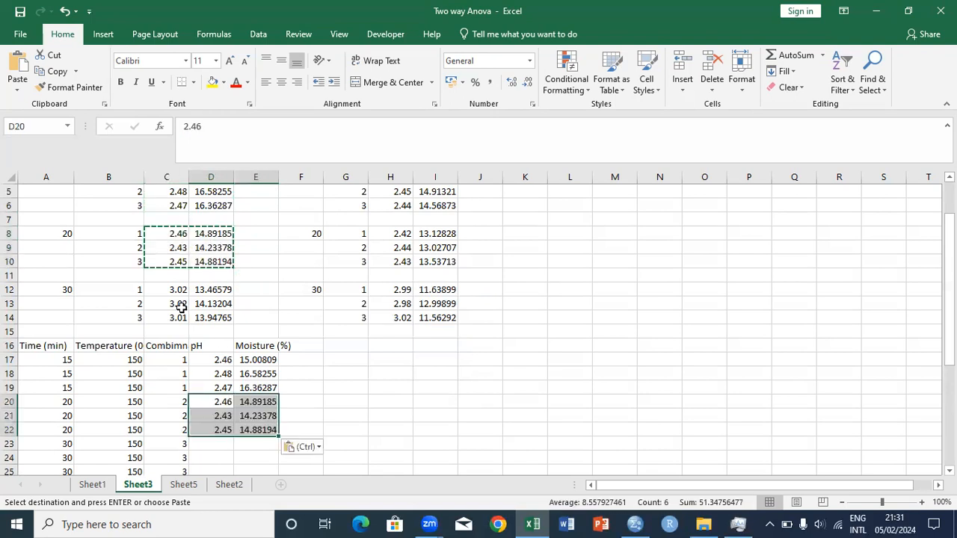
Copy the 30-minute, 150-degree pH and moisture values from C12:D14 into the stacked table starting at D23
{"action": "left_click_drag", "start_coordinate": [168, 292], "coordinate": [224, 317]}
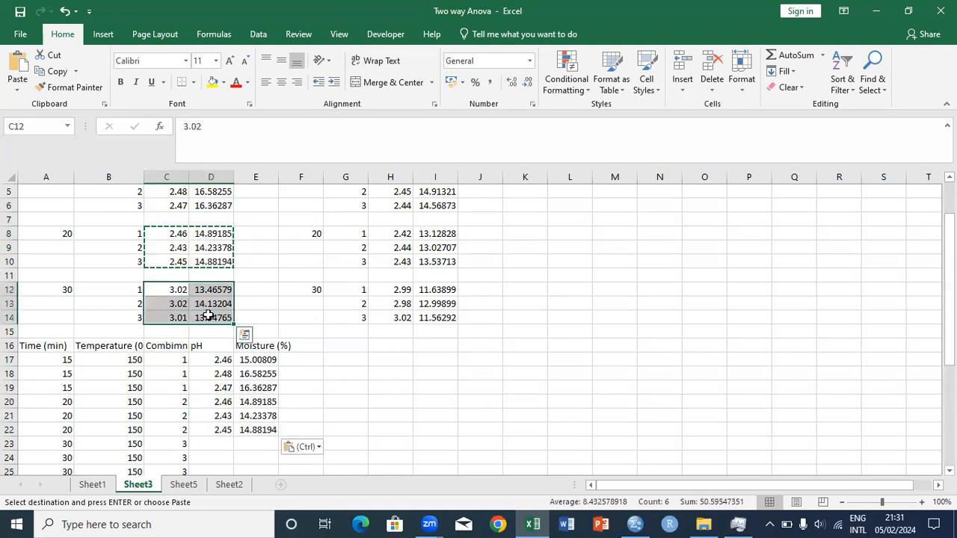
{"action": "key", "text": "ctrl+c"}
{"action": "left_click", "coordinate": [216, 440]}
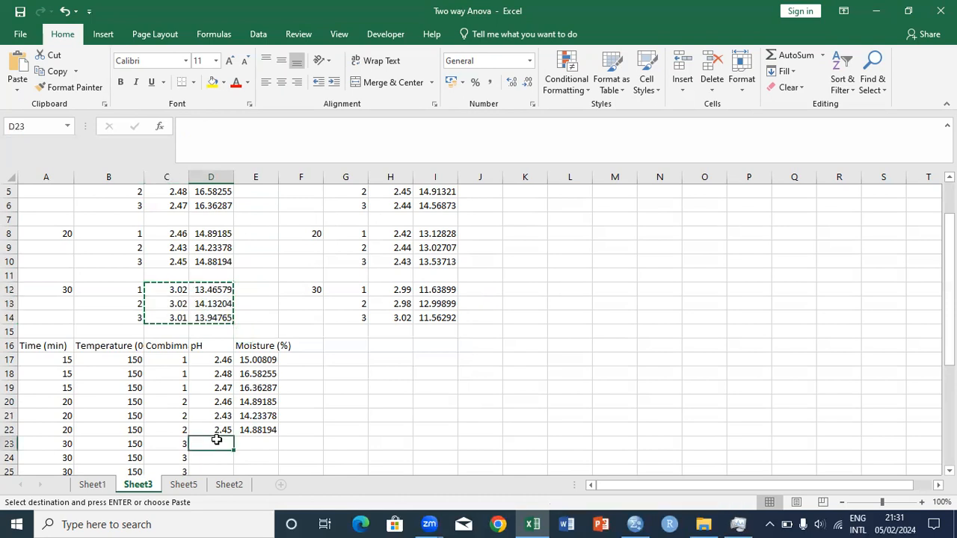
{"action": "key", "text": "ctrl+v"}
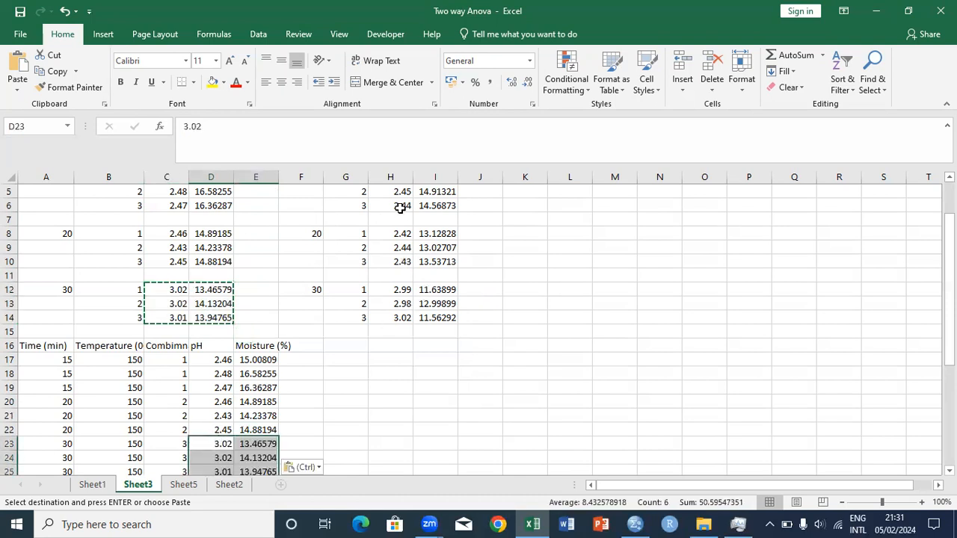
Copy the 15-minute, 180-degree pH and moisture values from H4:I6 into the stacked table starting at D26
{"action": "left_click_drag", "start_coordinate": [401, 208], "coordinate": [427, 218]}
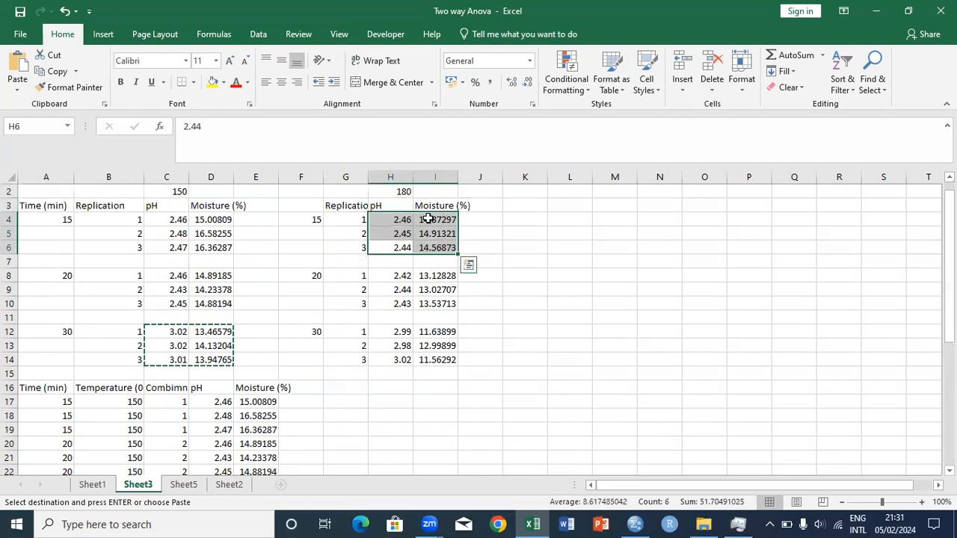
{"action": "key", "text": "ctrl+c"}
{"action": "left_click", "coordinate": [208, 386]}
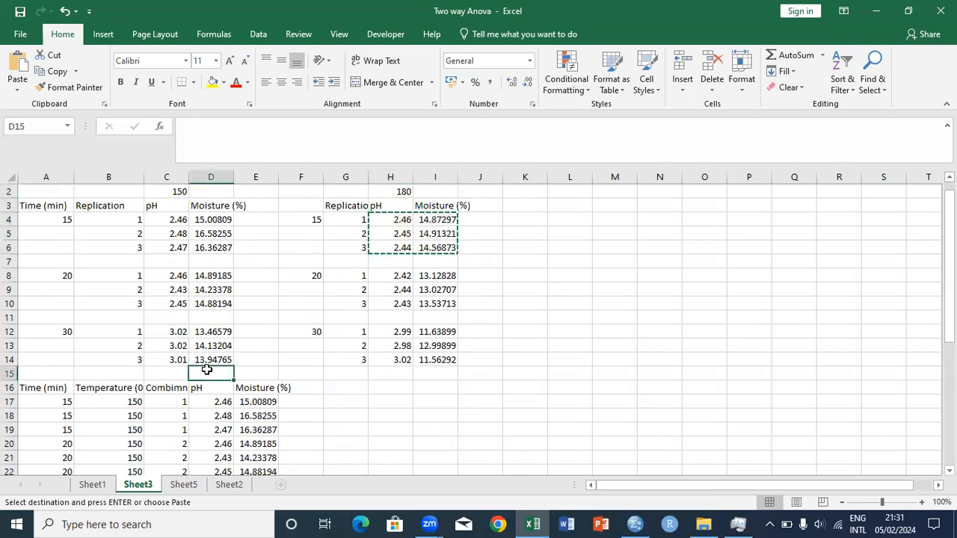
{"action": "key", "text": "Down"}
{"action": "key", "text": "Down"}
{"action": "key", "text": "Down"}
{"action": "key", "text": "Down"}
{"action": "key", "text": "Down"}
{"action": "key", "text": "Down"}
{"action": "key", "text": "Down"}
{"action": "key", "text": "Down"}
{"action": "key", "text": "Down"}
{"action": "key", "text": "Down"}
{"action": "key", "text": "Down"}
{"action": "key", "text": "Down"}
{"action": "key", "text": "Down"}
{"action": "key", "text": "Down"}
{"action": "key", "text": "Down"}
{"action": "left_click", "coordinate": [216, 385]}
{"action": "key", "text": "ctrl+v"}
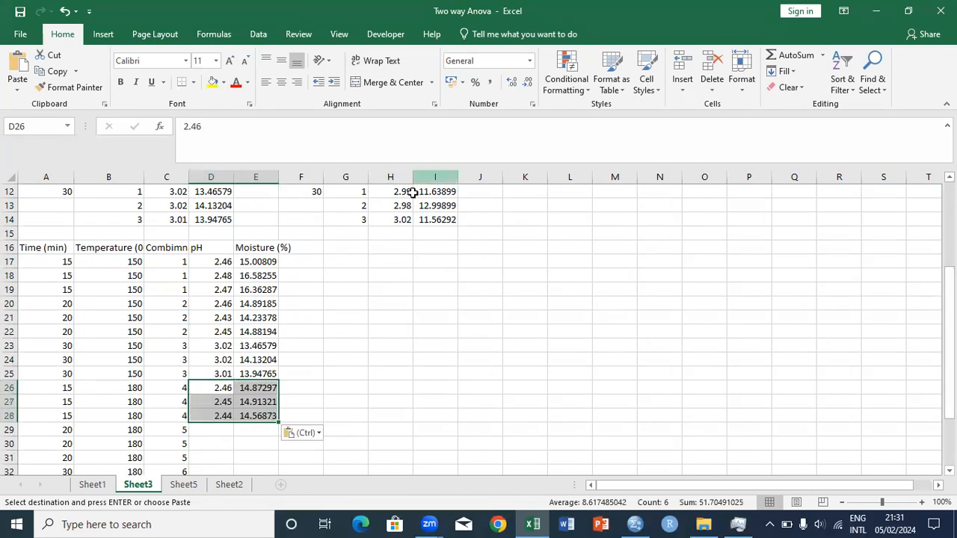
Copy the pH and moisture range H8:I12, holding the 20-minute, 180-degree values, into the stacked table starting at D29
{"action": "left_click", "coordinate": [410, 205]}
{"action": "key", "text": "Up"}
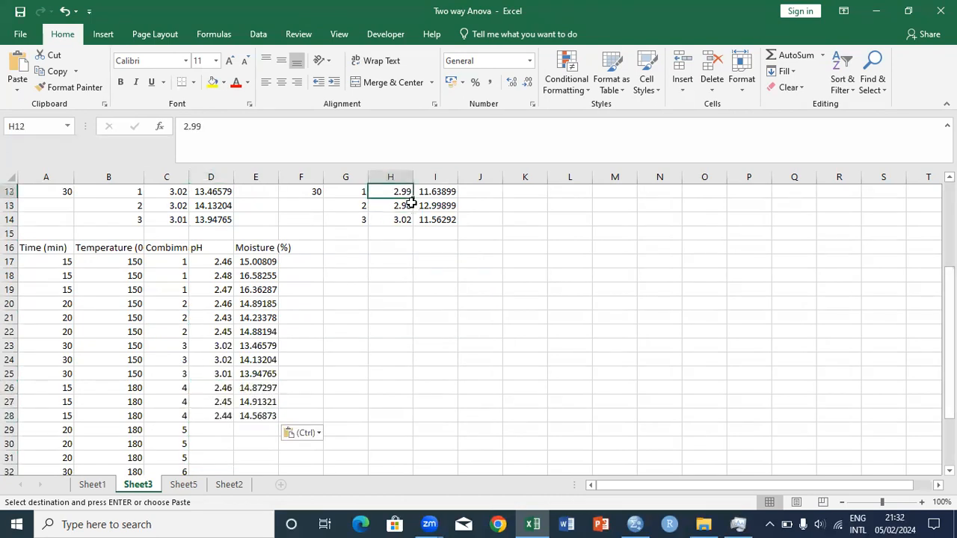
{"action": "key", "text": "Up"}
{"action": "key", "text": "Up"}
{"action": "key", "text": "Up"}
{"action": "key", "text": "Up"}
{"action": "key", "text": "Up"}
{"action": "key", "text": "Up"}
{"action": "key", "text": "Up"}
{"action": "key", "text": "Up"}
{"action": "key", "text": "Up"}
{"action": "left_click_drag", "start_coordinate": [385, 260], "coordinate": [432, 319]}
{"action": "key", "text": "ctrl+c"}
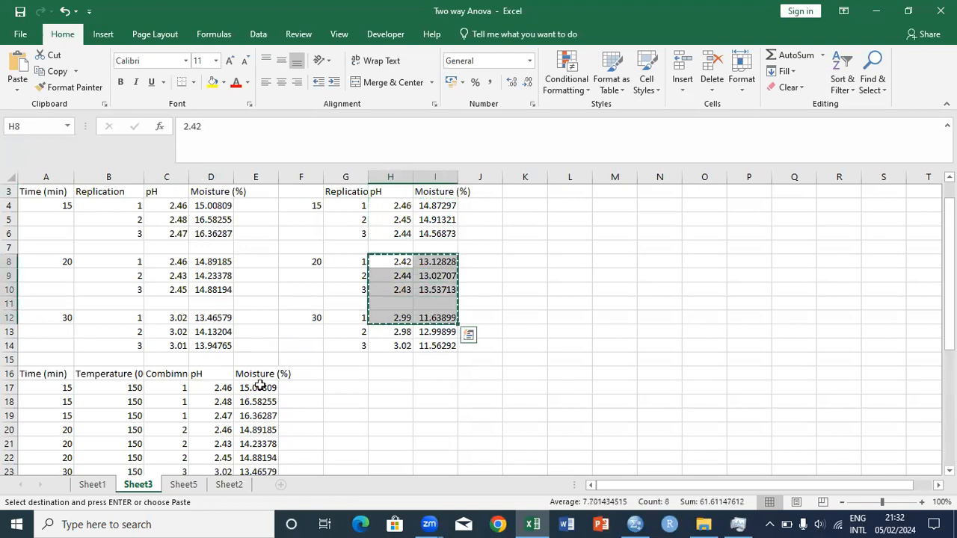
{"action": "left_click", "coordinate": [202, 424]}
{"action": "key", "text": "Down"}
{"action": "key", "text": "Down"}
{"action": "key", "text": "Down"}
{"action": "key", "text": "Down"}
{"action": "key", "text": "Down"}
{"action": "key", "text": "Down"}
{"action": "key", "text": "Down"}
{"action": "key", "text": "Down"}
{"action": "key", "text": "Down"}
{"action": "key", "text": "Down"}
{"action": "key", "text": "Down"}
{"action": "key", "text": "Down"}
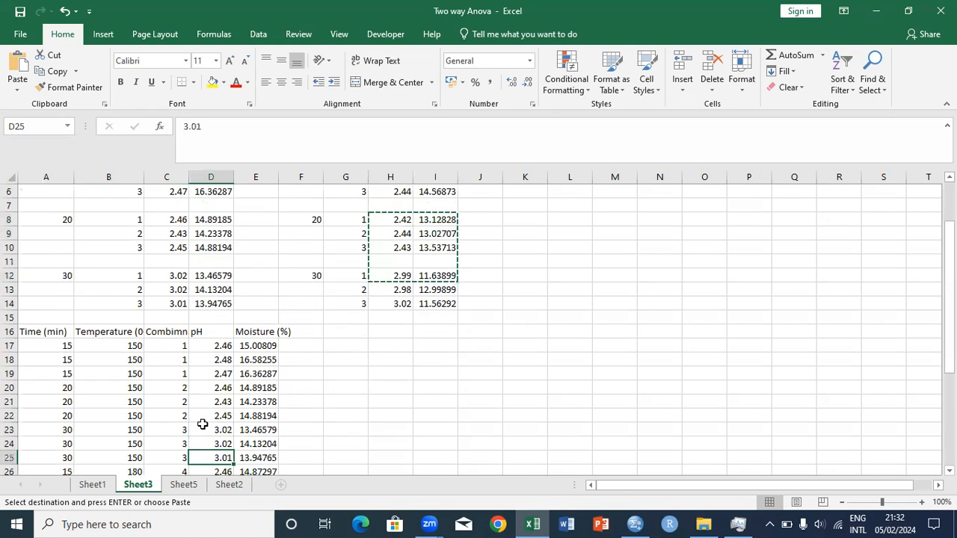
{"action": "left_click", "coordinate": [216, 416]}
{"action": "key", "text": "ctrl+v"}
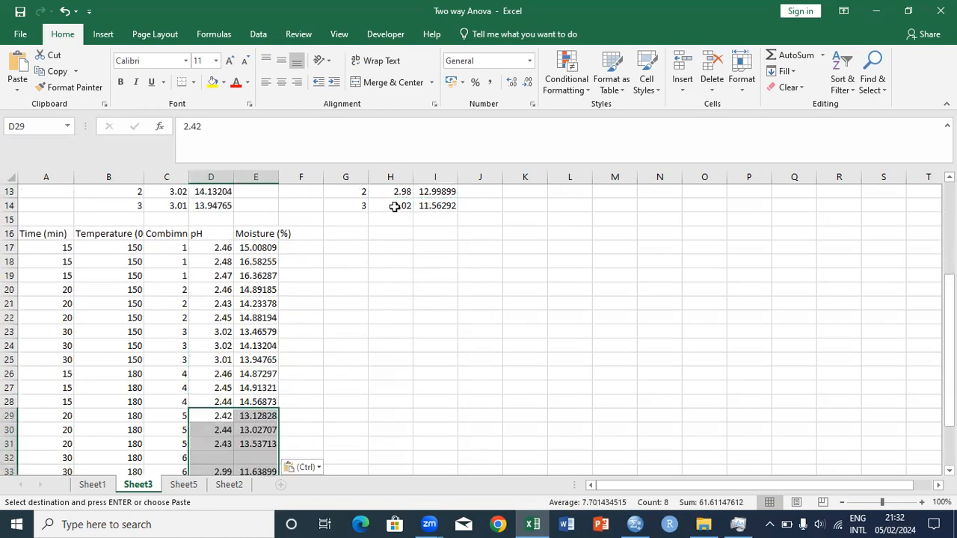
Copy the 30-minute, 180-degree pH and moisture values from H12:I14 over cells D32:E34 of the stacked table
{"action": "left_click_drag", "start_coordinate": [394, 205], "coordinate": [436, 222]}
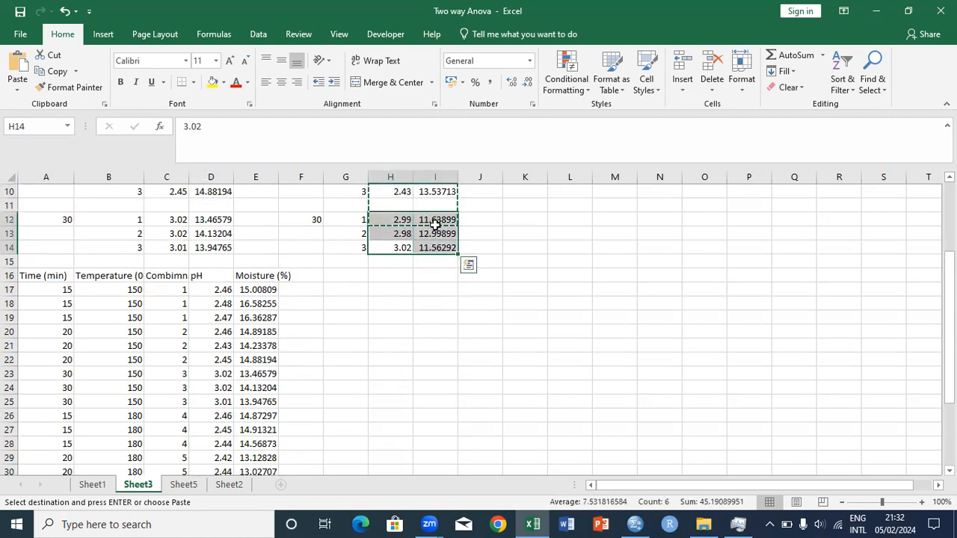
{"action": "key", "text": "Down"}
{"action": "key", "text": "Down"}
{"action": "key", "text": "Down"}
{"action": "key", "text": "Down"}
{"action": "key", "text": "Down"}
{"action": "key", "text": "Down"}
{"action": "key", "text": "Down"}
{"action": "key", "text": "Down"}
{"action": "key", "text": "Down"}
{"action": "key", "text": "Down"}
{"action": "key", "text": "Down"}
{"action": "key", "text": "Down"}
{"action": "key", "text": "Down"}
{"action": "key", "text": "Down"}
{"action": "key", "text": "Down"}
{"action": "key", "text": "Down"}
{"action": "key", "text": "Down"}
{"action": "key", "text": "Down"}
{"action": "key", "text": "Down"}
{"action": "key", "text": "Down"}
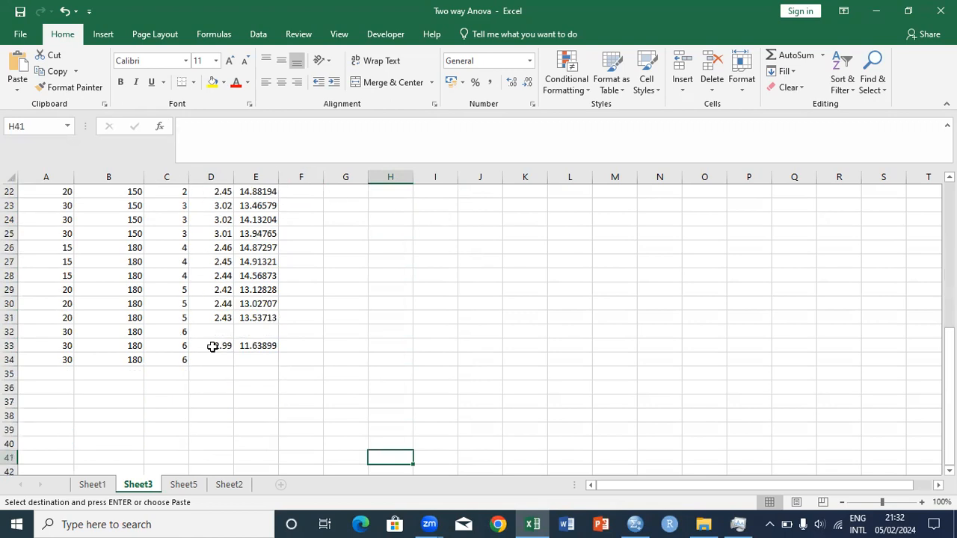
{"action": "left_click_drag", "start_coordinate": [216, 334], "coordinate": [246, 352]}
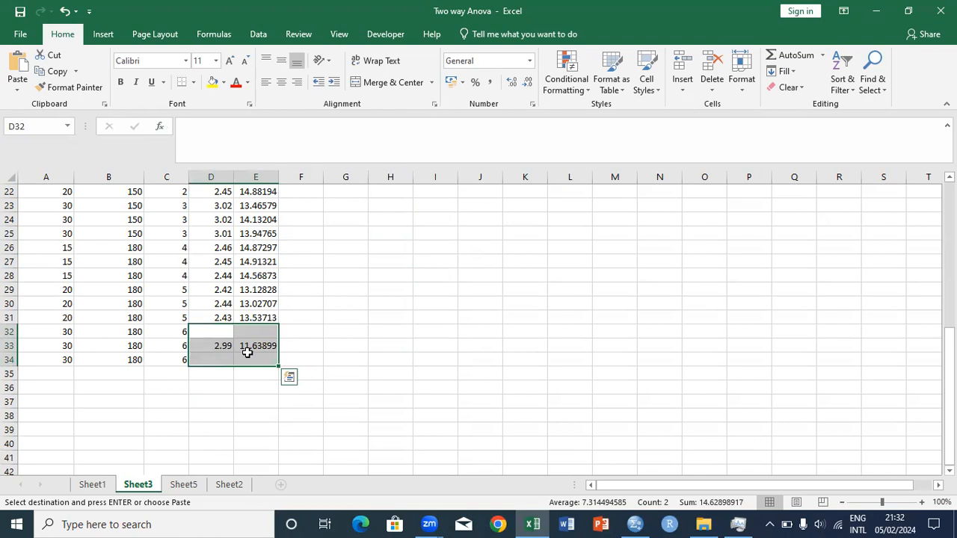
{"action": "key", "text": "ctrl+v"}
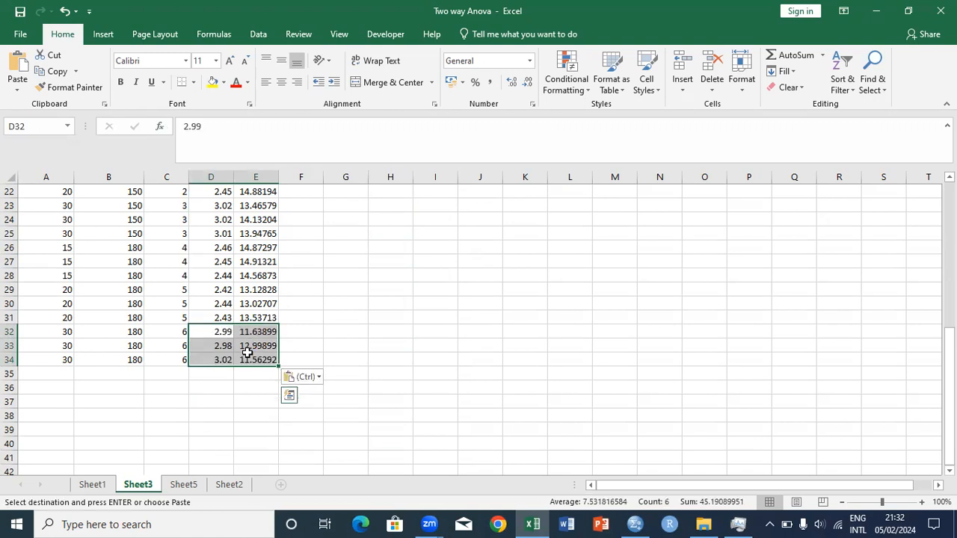
Look over the stacked table from its last row back up to the headings in row 16
{"action": "left_click", "coordinate": [247, 356]}
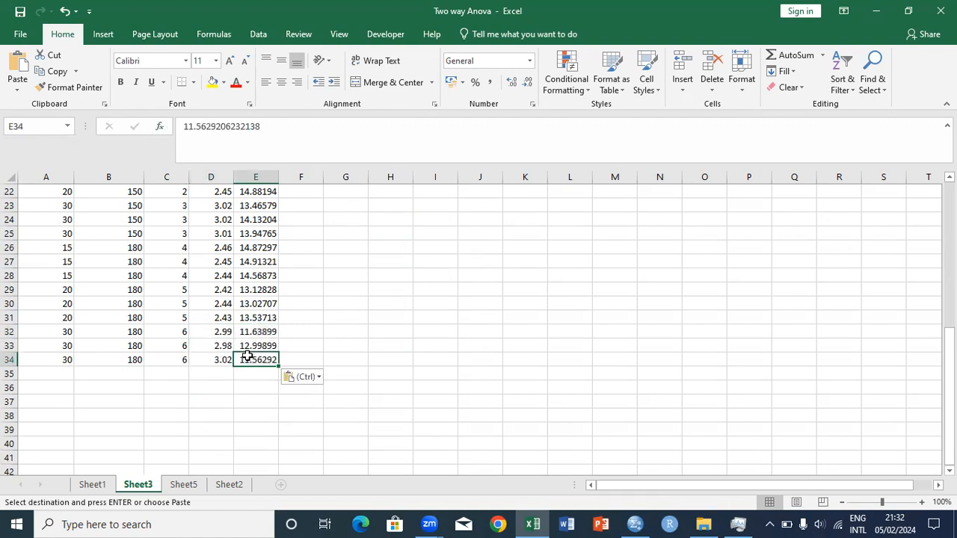
{"action": "key", "text": "Up"}
{"action": "key", "text": "Up"}
{"action": "key", "text": "Up"}
{"action": "key", "text": "Up"}
{"action": "key", "text": "Up"}
{"action": "key", "text": "Up"}
{"action": "key", "text": "Up"}
{"action": "key", "text": "Up"}
{"action": "key", "text": "Up"}
{"action": "key", "text": "Up"}
{"action": "key", "text": "Up"}
{"action": "key", "text": "Up"}
{"action": "key", "text": "Up"}
{"action": "key", "text": "Up"}
{"action": "key", "text": "Up"}
{"action": "key", "text": "Up"}
{"action": "key", "text": "Up"}
{"action": "key", "text": "Up"}
{"action": "key", "text": "Up"}
{"action": "key", "text": "Up"}
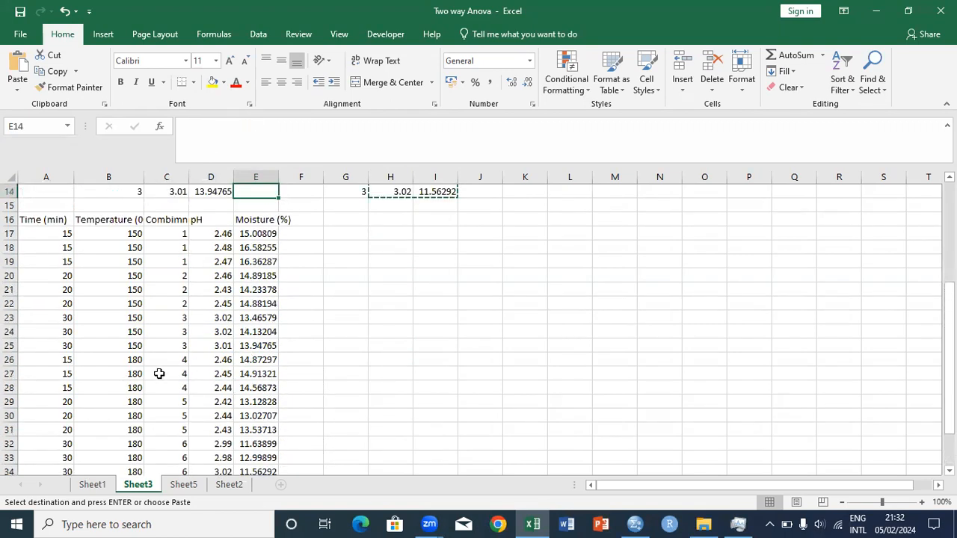
{"action": "left_click", "coordinate": [131, 372]}
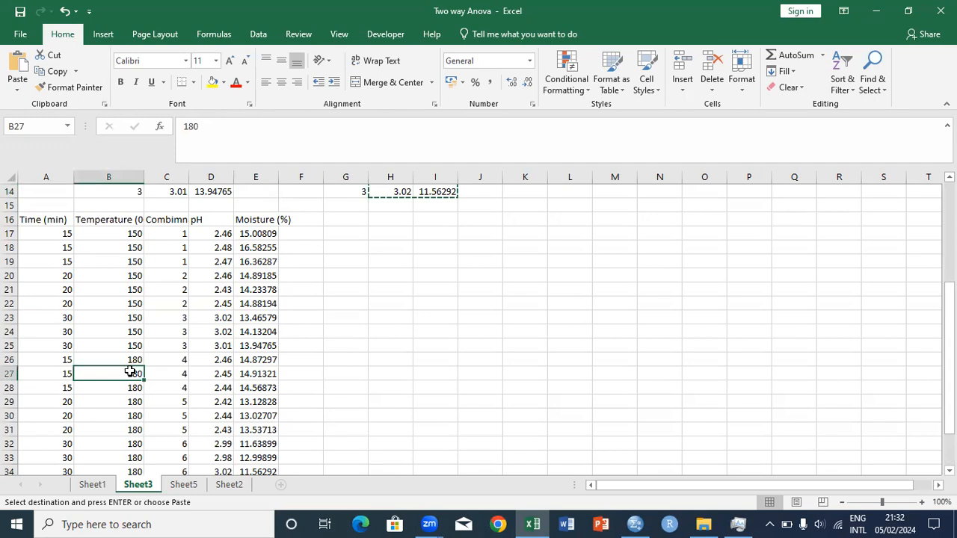
Copy the whole stacked table from Sheet3, including its headings, into Sheet5 starting at cell A1
{"action": "key", "text": "ctrl+a"}
{"action": "key", "text": "ctrl+c"}
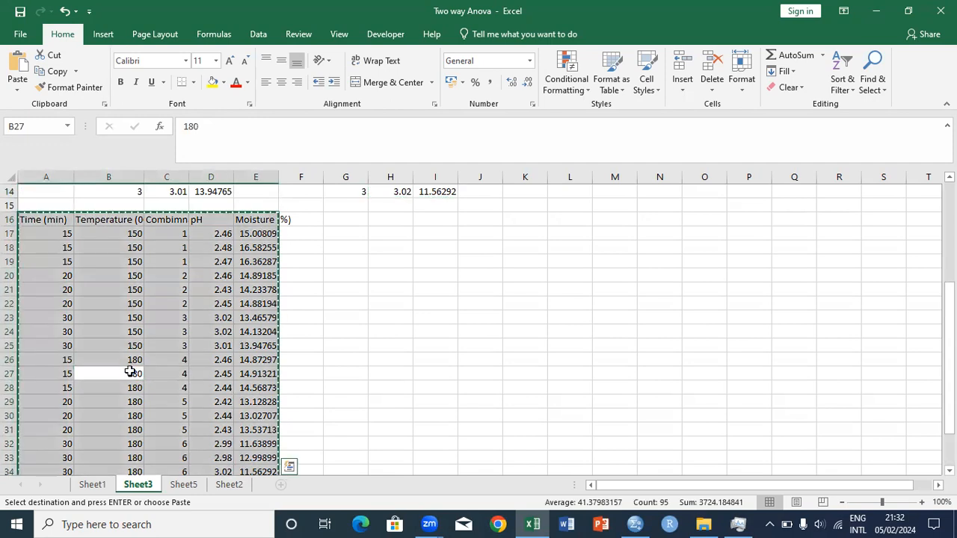
{"action": "left_click", "coordinate": [183, 486]}
{"action": "left_click", "coordinate": [39, 190]}
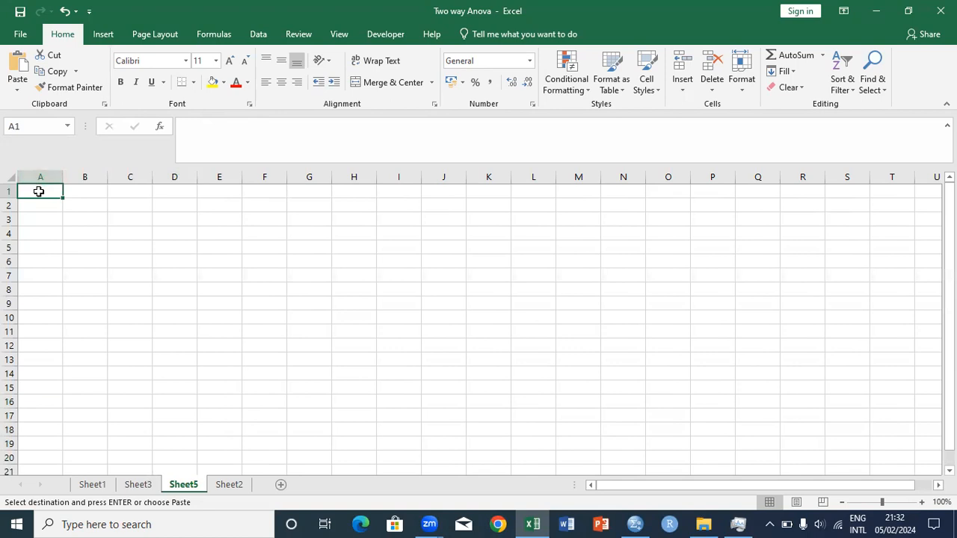
{"action": "key", "text": "ctrl+v"}
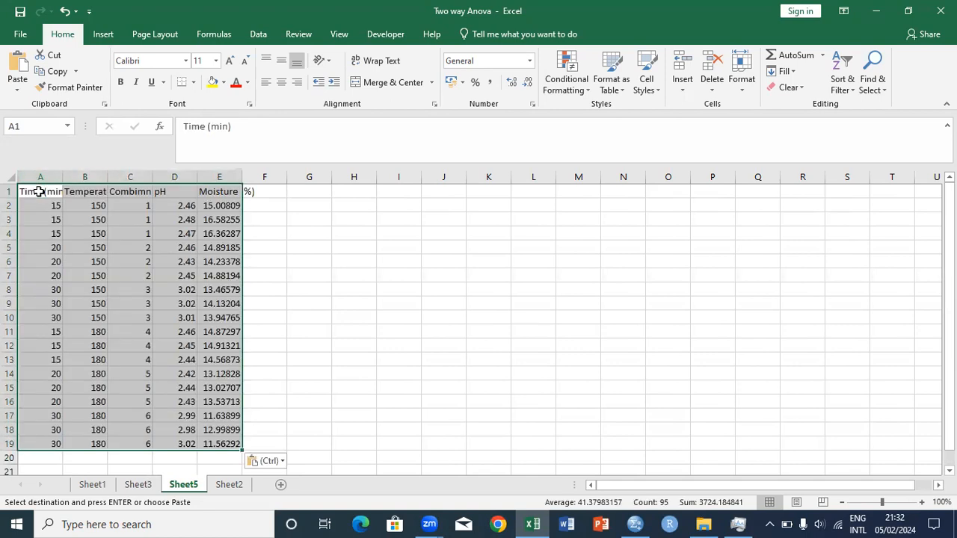
{"action": "left_click", "coordinate": [302, 289]}
{"action": "key", "text": "Escape"}
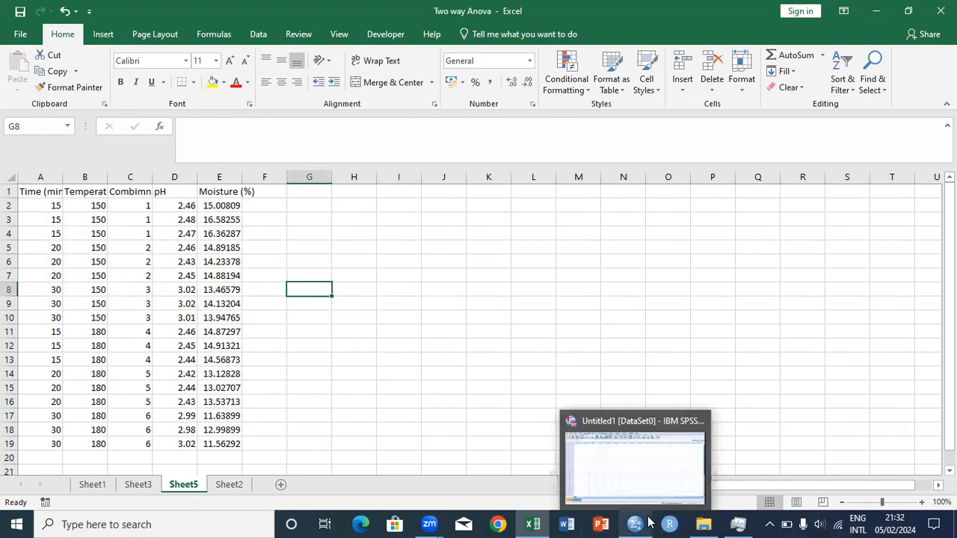
Switch to IBM SPSS Statistics and browse for Excel data files in the My you tube channel folder on drive D
{"action": "left_click", "coordinate": [632, 480]}
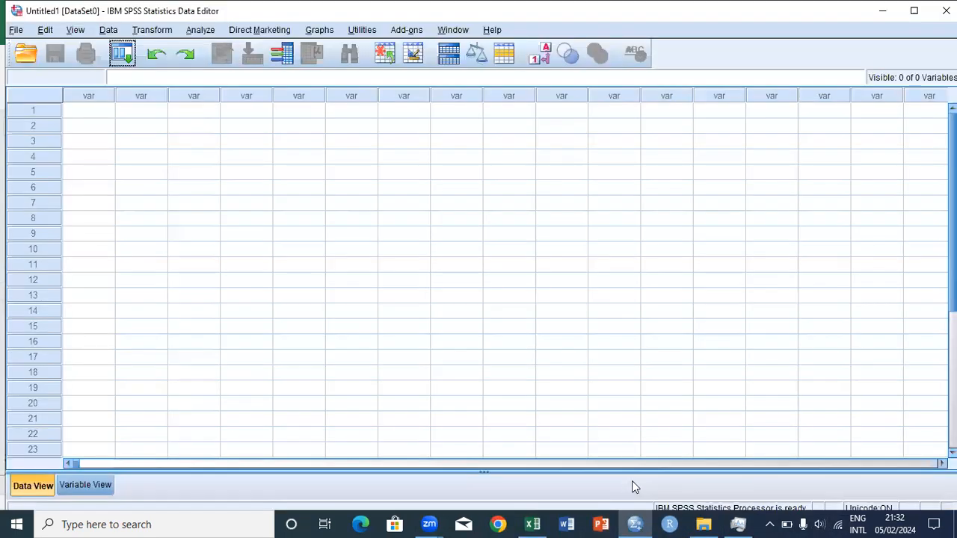
{"action": "left_click", "coordinate": [15, 30]}
{"action": "left_click", "coordinate": [16, 30]}
{"action": "left_click", "coordinate": [16, 30]}
{"action": "mouse_move", "coordinate": [46, 67]}
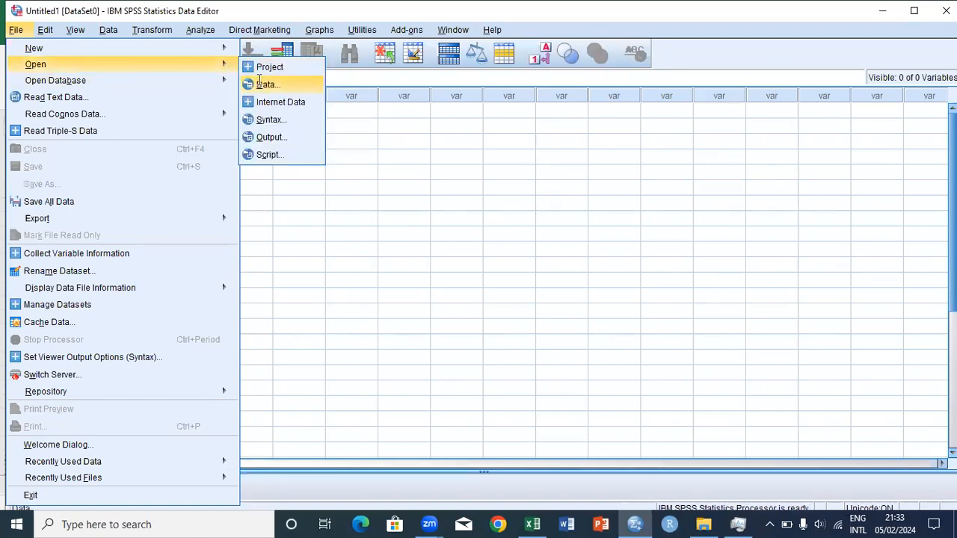
{"action": "left_click", "coordinate": [268, 85]}
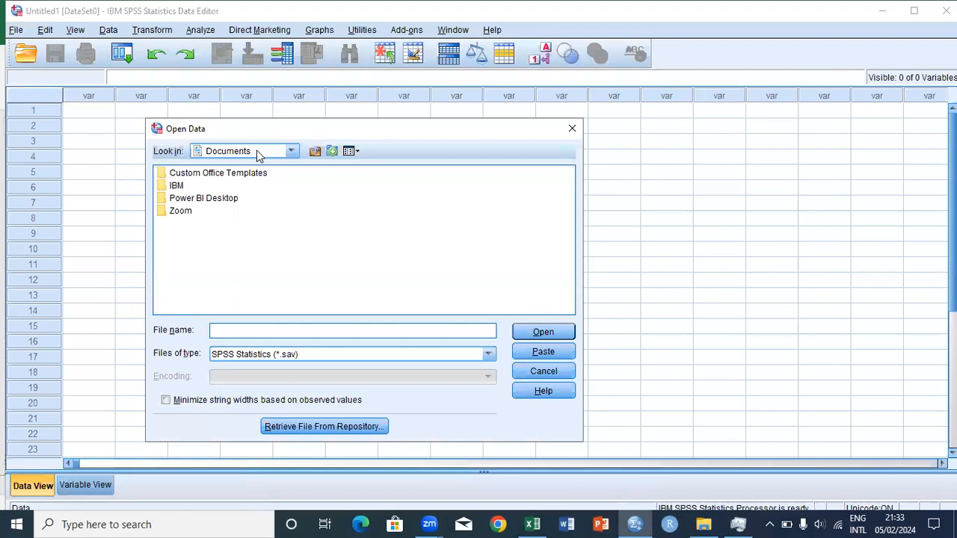
{"action": "left_click", "coordinate": [257, 152]}
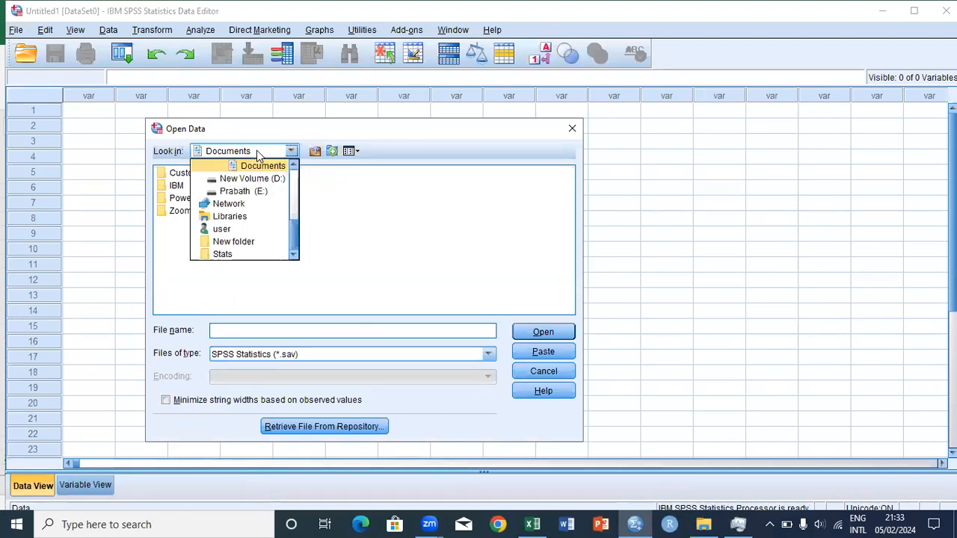
{"action": "left_click", "coordinate": [283, 179]}
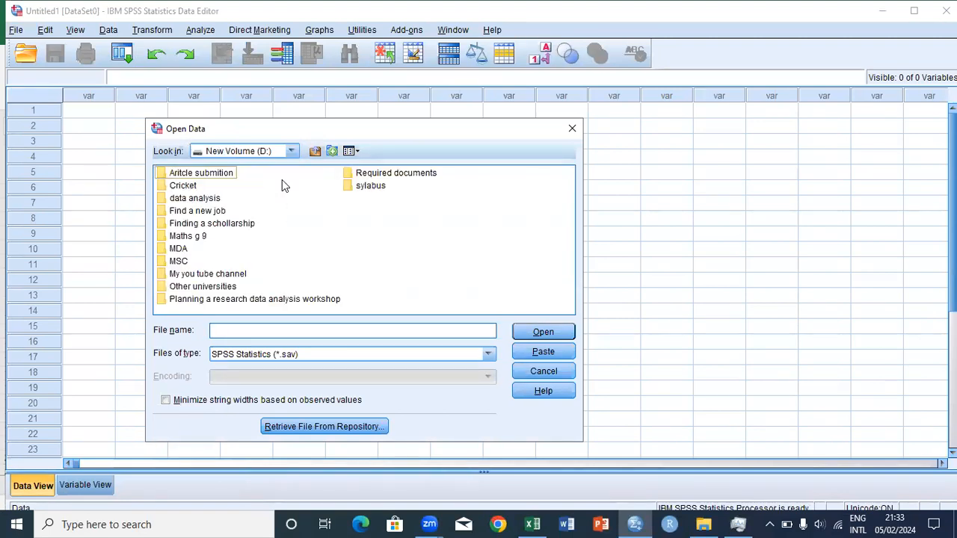
{"action": "double_click", "coordinate": [224, 275]}
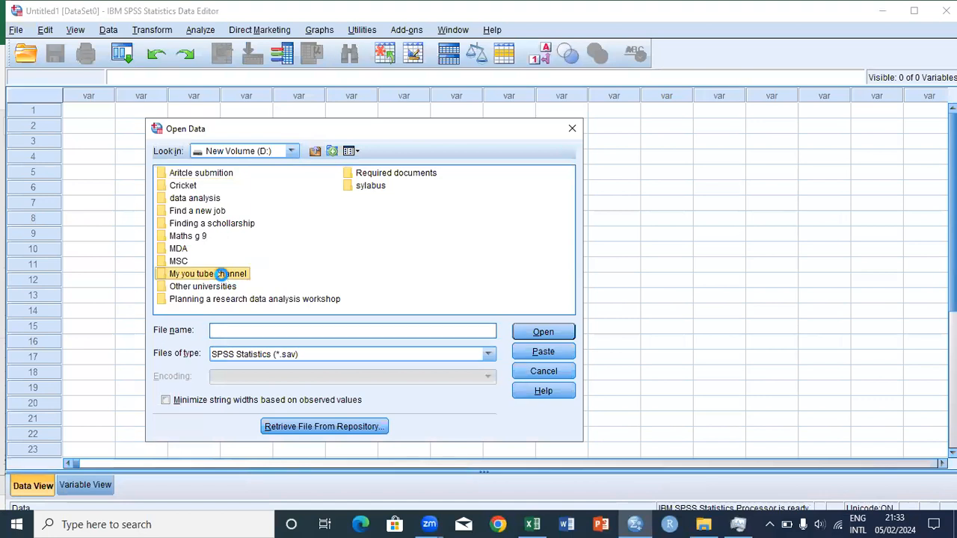
{"action": "left_click", "coordinate": [489, 355]}
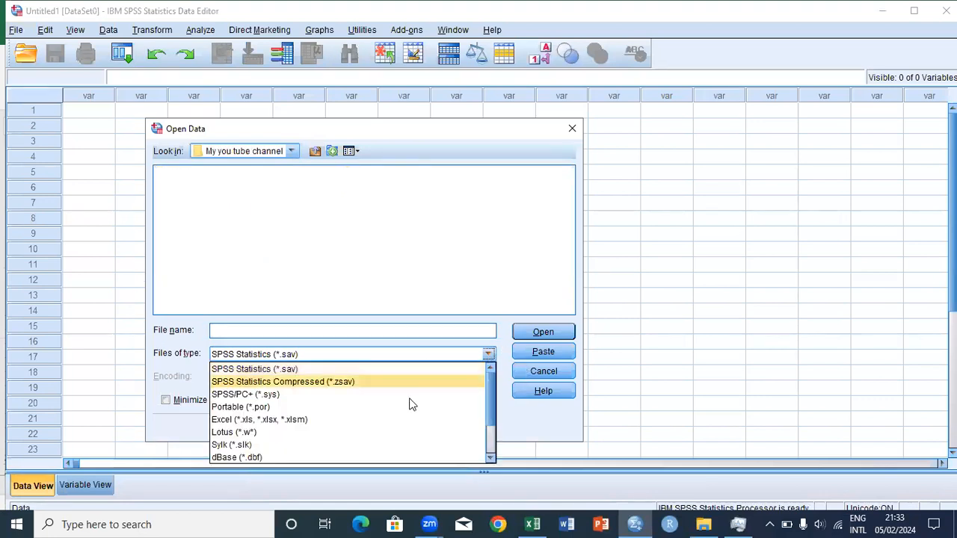
{"action": "left_click", "coordinate": [391, 420]}
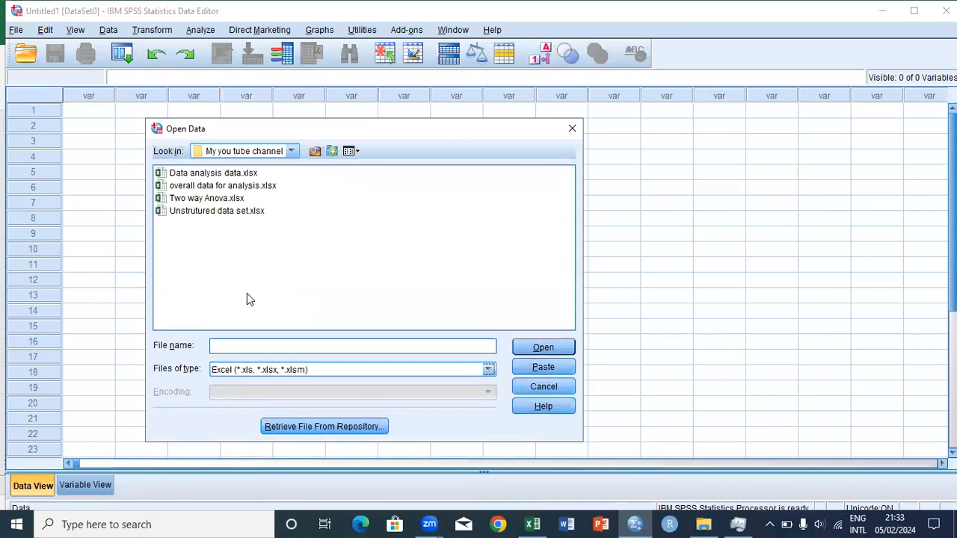
Import Sheet5 of Two way Anova.xlsx, reading variable names from the first row of data
{"action": "left_click", "coordinate": [200, 199]}
{"action": "double_click", "coordinate": [199, 199]}
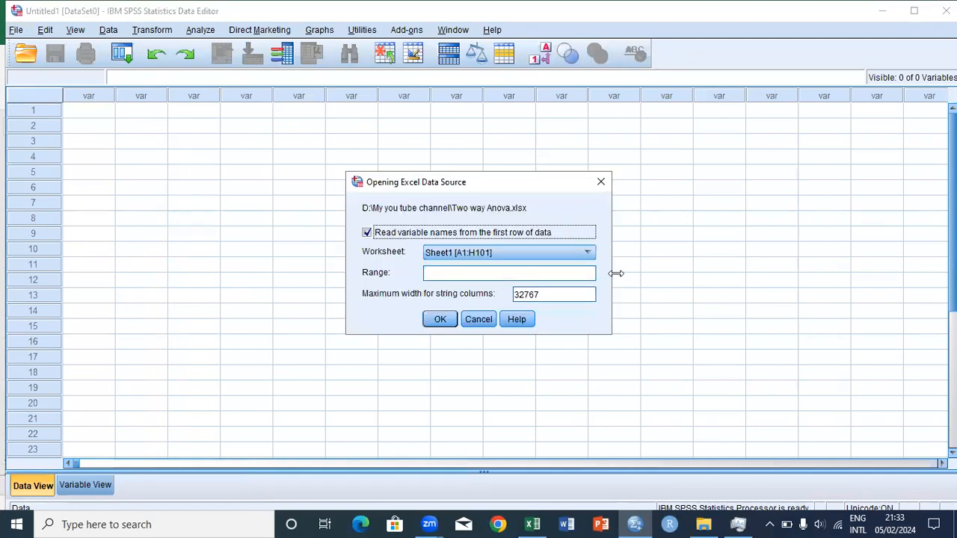
{"action": "left_click", "coordinate": [587, 255]}
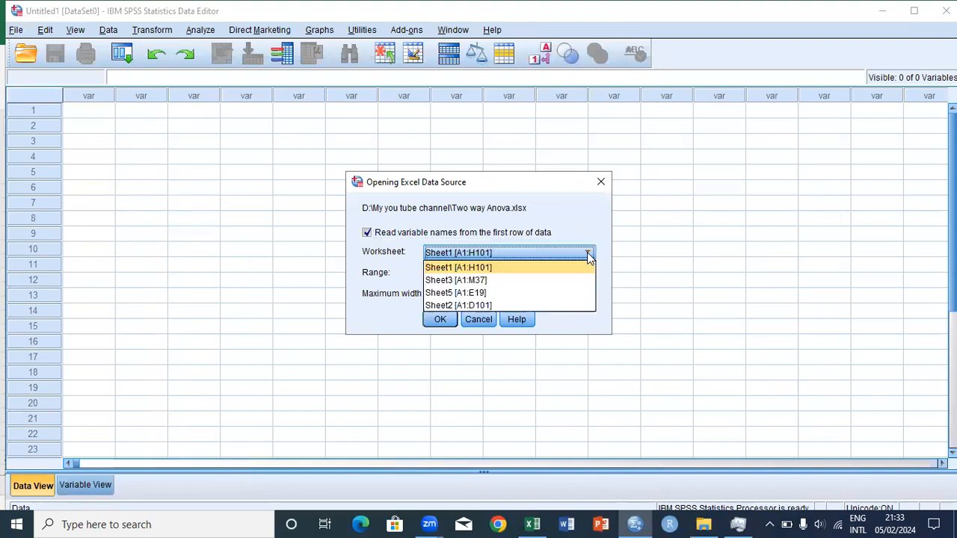
{"action": "left_click", "coordinate": [540, 293]}
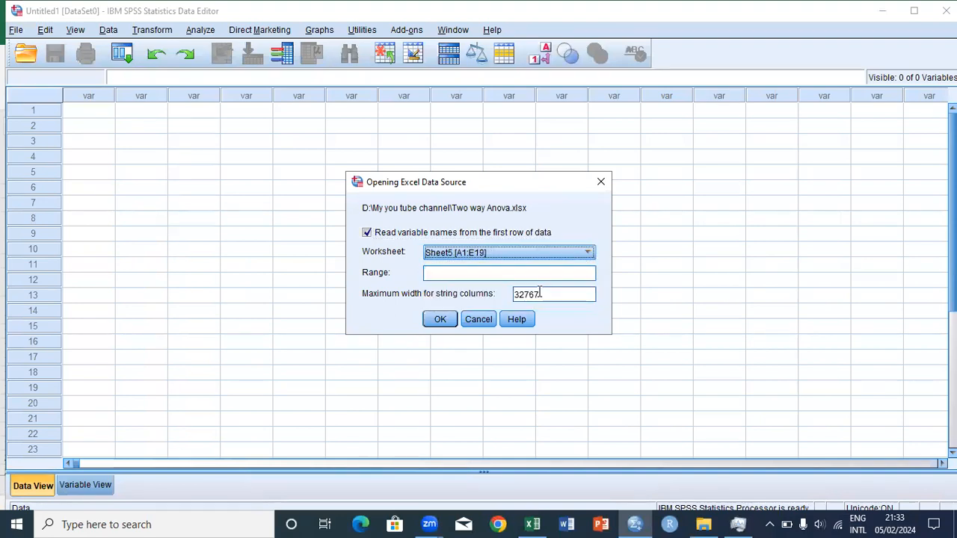
{"action": "left_click", "coordinate": [440, 320]}
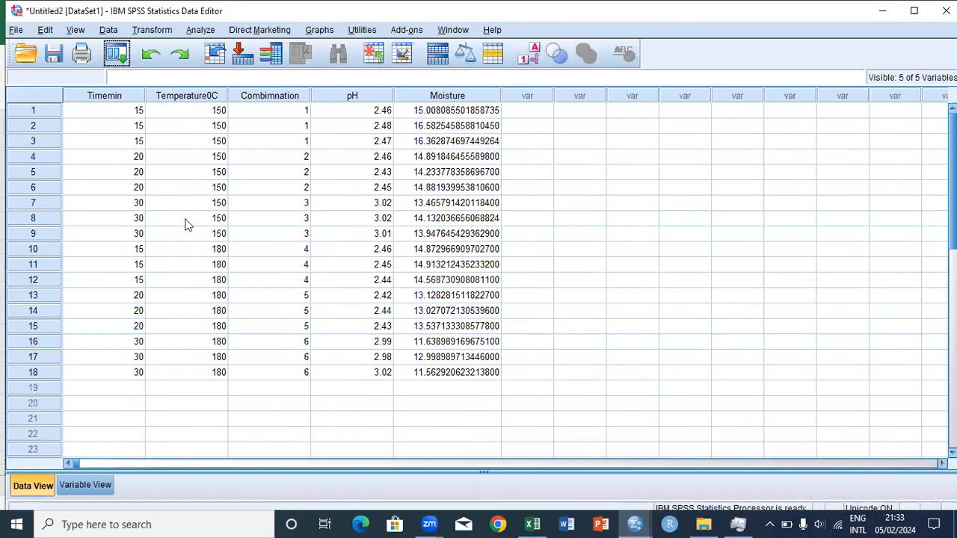
Show the imported dataset's variable definitions and arrange the Excel workbook and the SPSS Data Editor side by side
{"action": "left_click", "coordinate": [70, 489]}
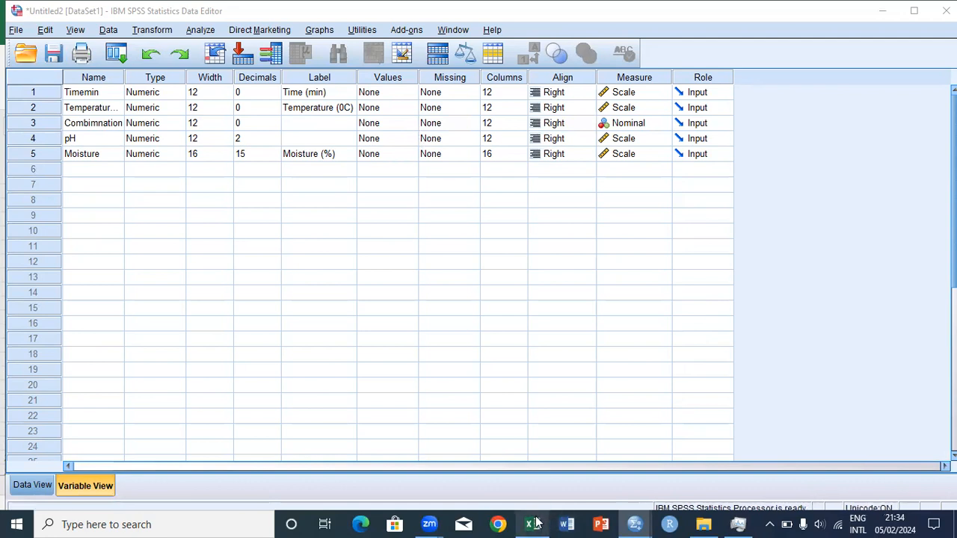
{"action": "mouse_move", "coordinate": [535, 524]}
{"action": "left_click", "coordinate": [533, 489]}
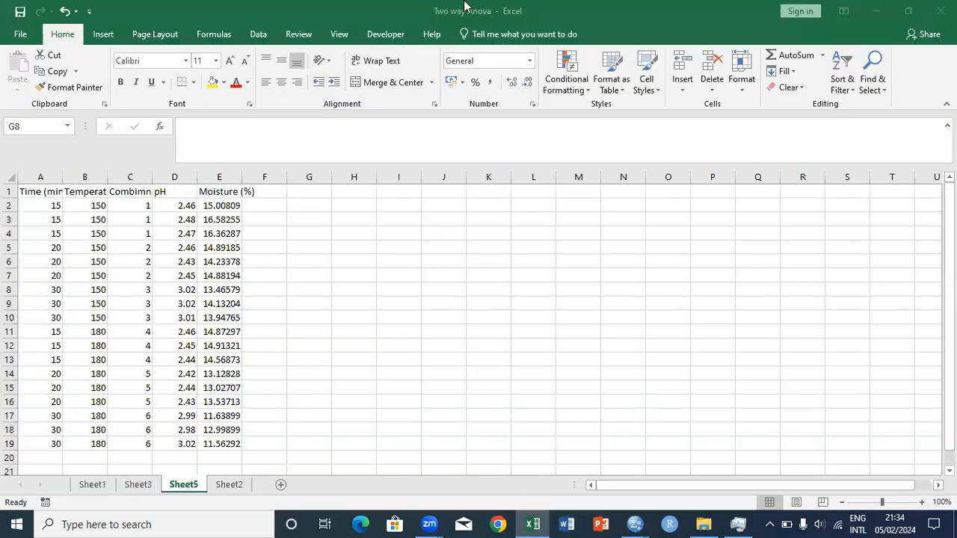
{"action": "left_click_drag", "start_coordinate": [578, 16], "coordinate": [1, 23]}
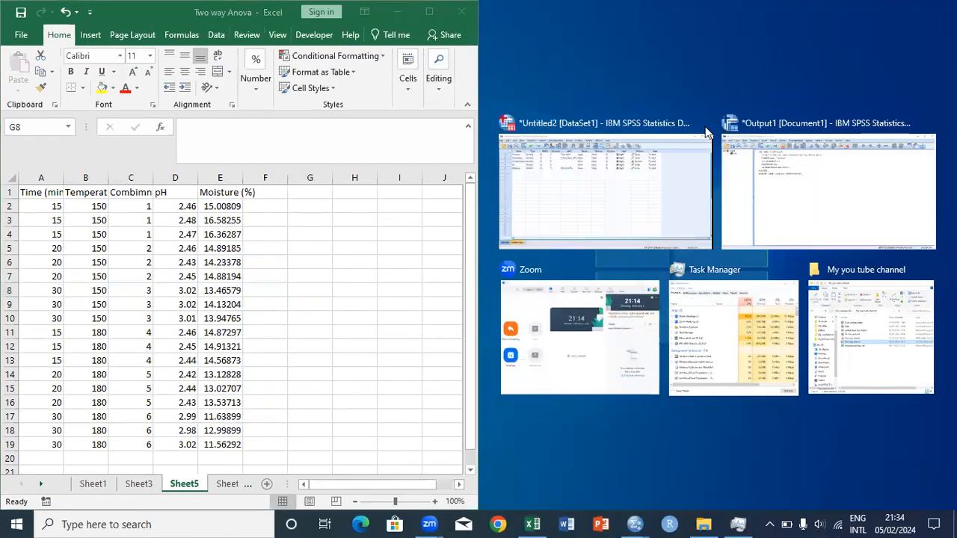
{"action": "left_click", "coordinate": [705, 125]}
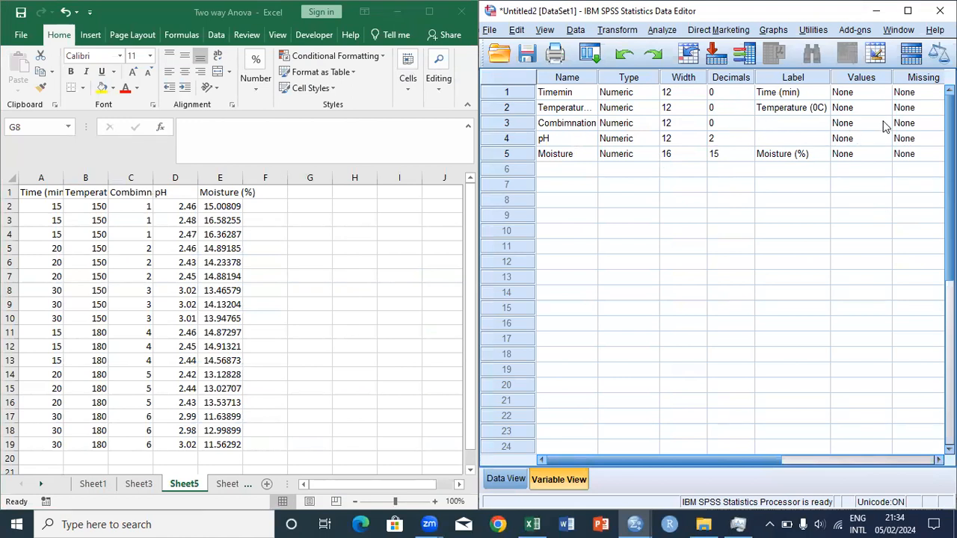
Add a value label to the Combimnation variable that defines value 1 as 15_150
{"action": "double_click", "coordinate": [885, 126]}
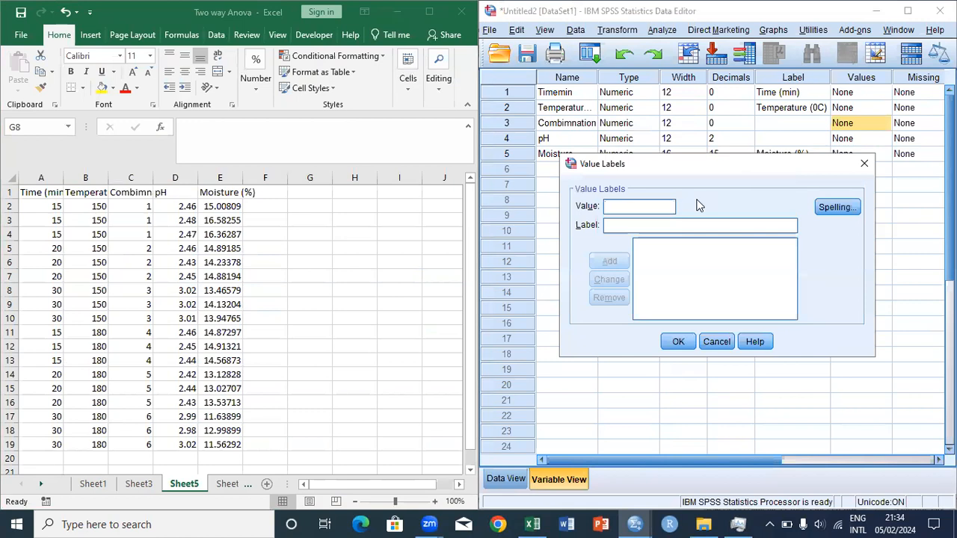
{"action": "left_click", "coordinate": [646, 205]}
{"action": "type", "text": "1"}
{"action": "type", "text": "15"}
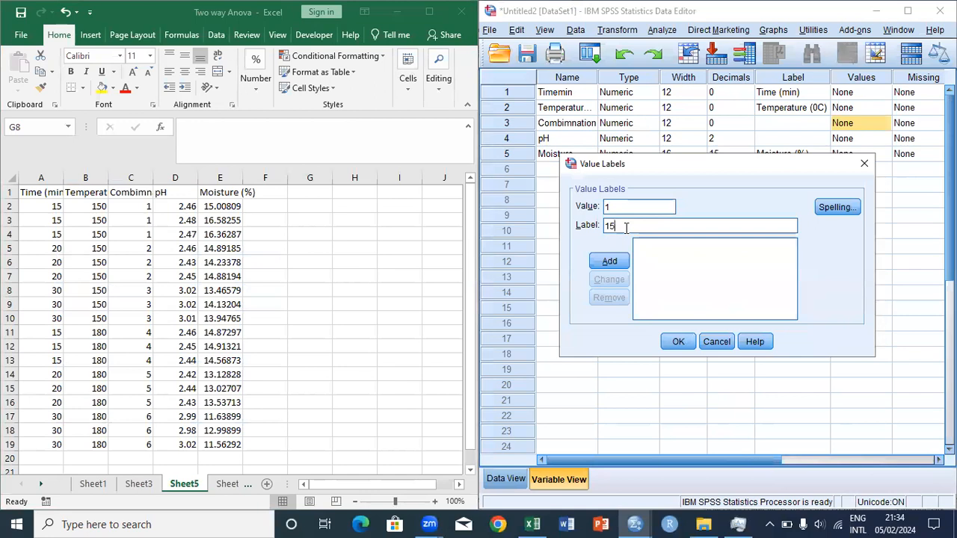
{"action": "type", "text": "_150"}
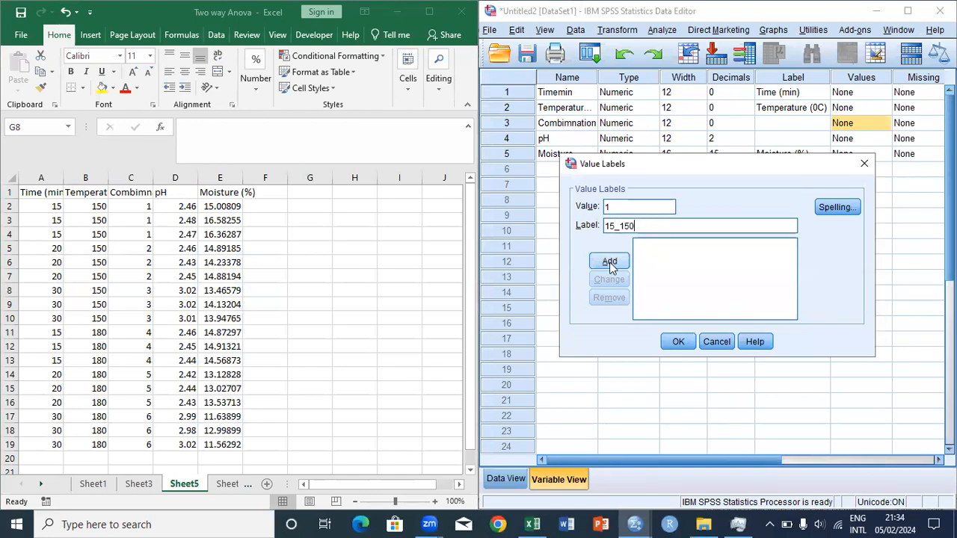
{"action": "left_click", "coordinate": [609, 262]}
Add the Combimnation value label 20_150 for value 2
{"action": "type", "text": "2"}
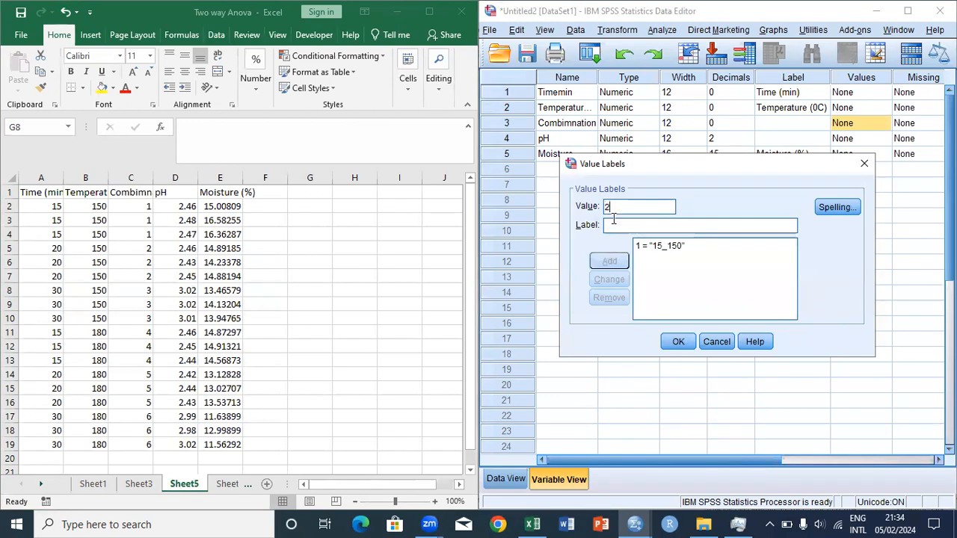
{"action": "left_click", "coordinate": [612, 225]}
{"action": "type", "text": "1"}
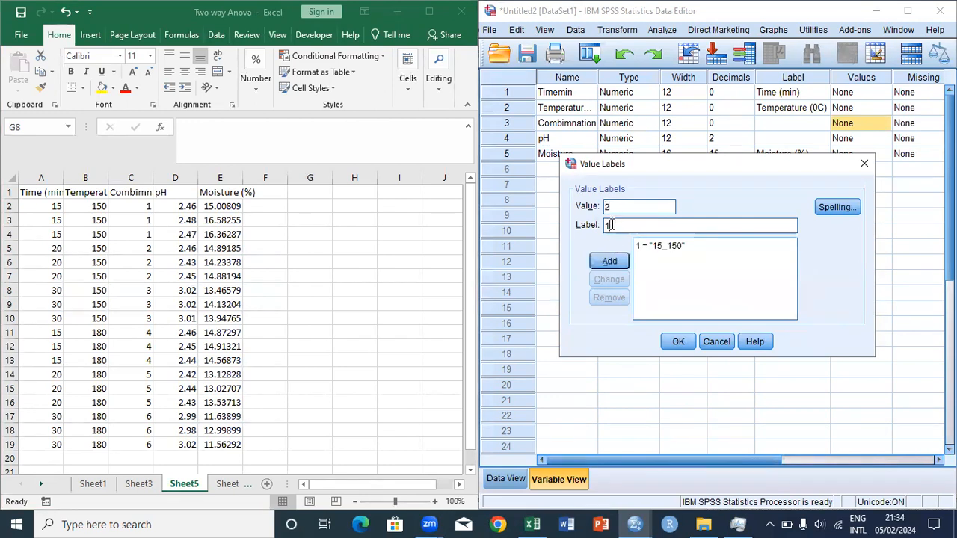
{"action": "type", "text": "5_"}
{"action": "key", "text": "BackSpace"}
{"action": "key", "text": "BackSpace"}
{"action": "key", "text": "BackSpace"}
{"action": "type", "text": "20_150"}
{"action": "left_click", "coordinate": [611, 260]}
Add the Combimnation value label 30_150 for value 3
{"action": "type", "text": "3"}
{"action": "left_click", "coordinate": [613, 226]}
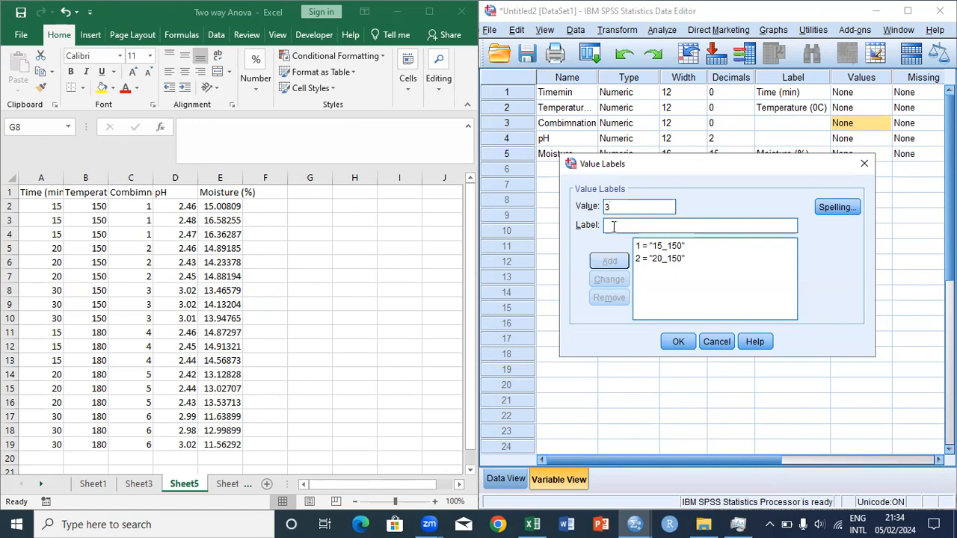
{"action": "type", "text": "30"}
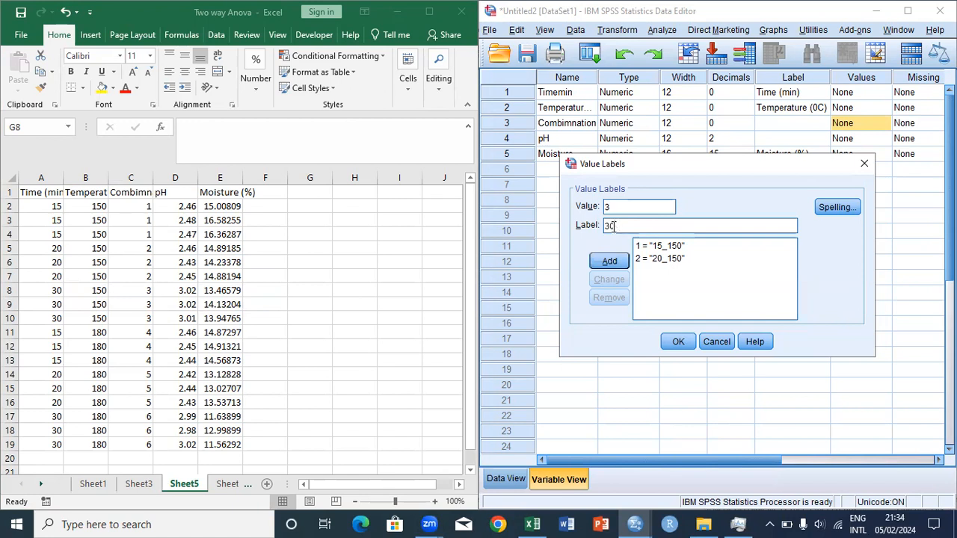
{"action": "type", "text": "_150"}
{"action": "left_click", "coordinate": [610, 262]}
Add the Combimnation value label 15_180 for value 4
{"action": "type", "text": "4"}
{"action": "left_click", "coordinate": [609, 225]}
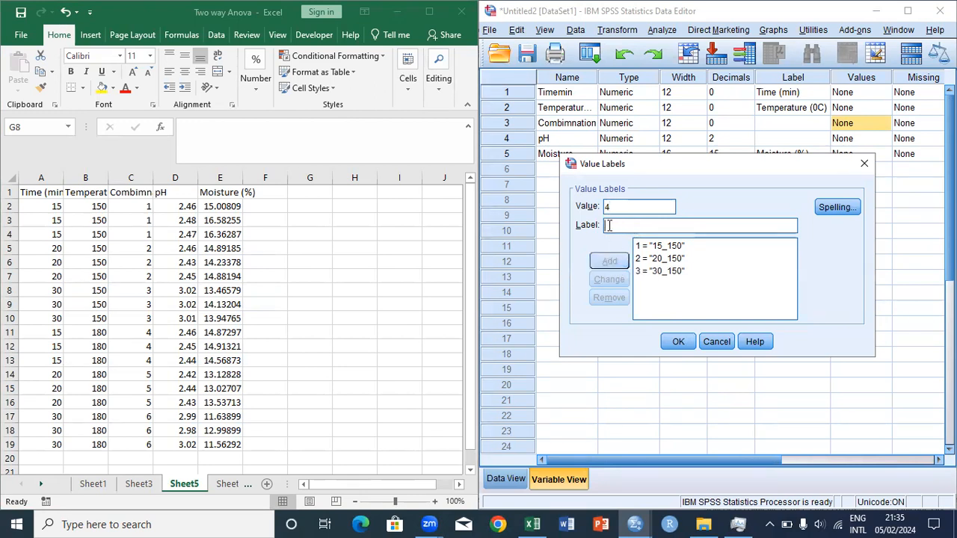
{"action": "type", "text": "1"}
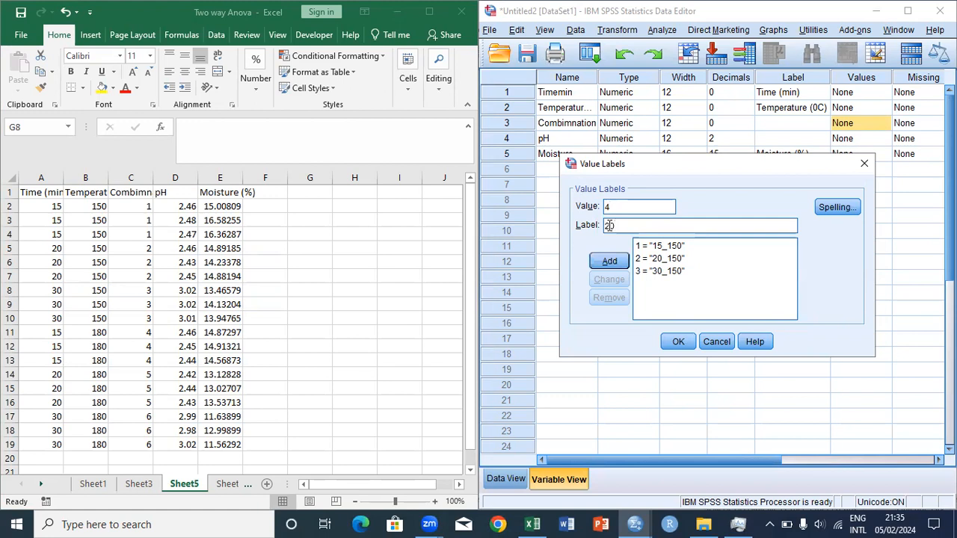
{"action": "key", "text": "BackSpace"}
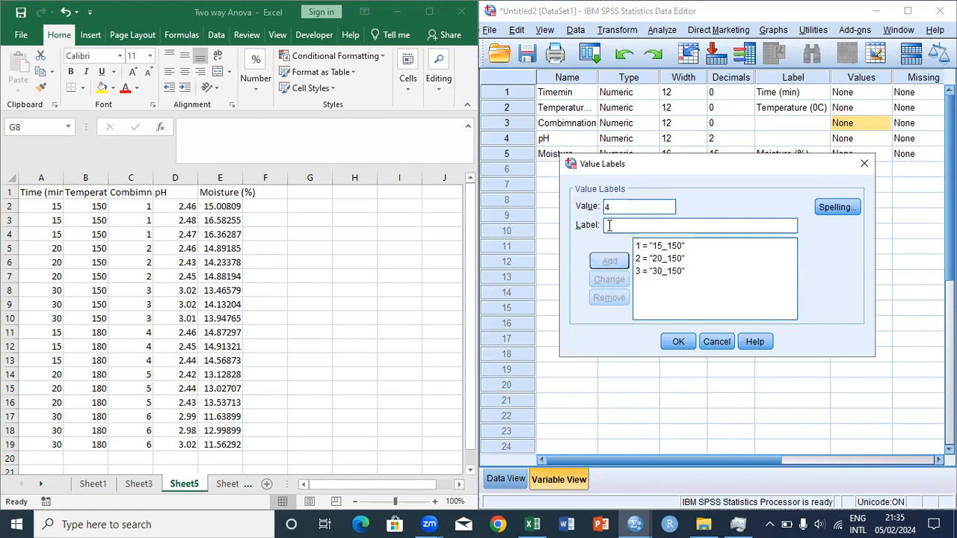
{"action": "type", "text": "15"}
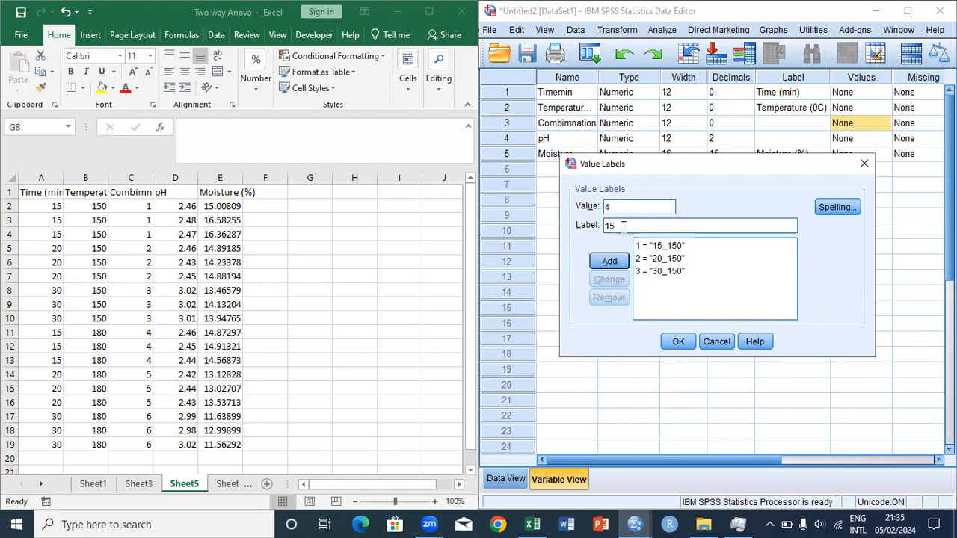
{"action": "type", "text": "_180"}
{"action": "left_click", "coordinate": [618, 263]}
Add the Combimnation value label 20_180 for value 5
{"action": "type", "text": "5"}
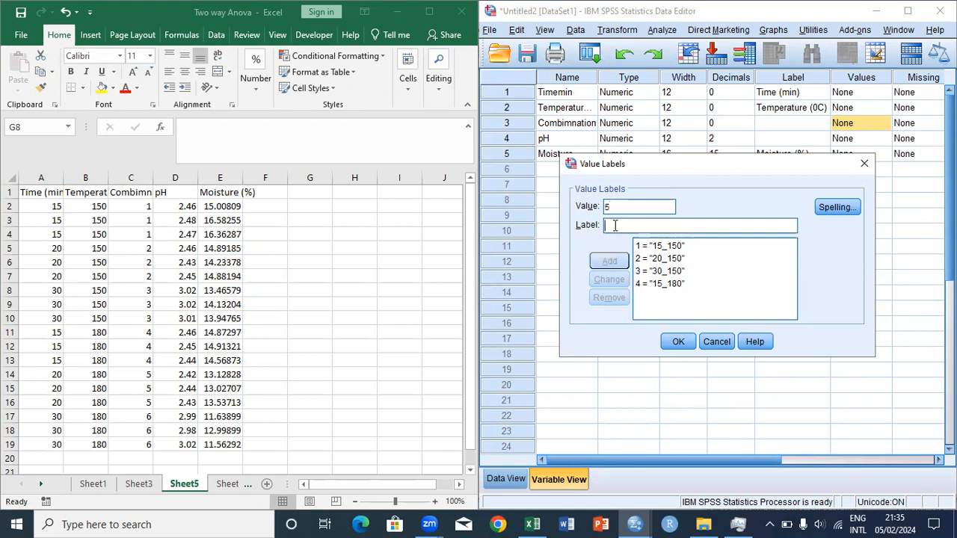
{"action": "type", "text": "2"}
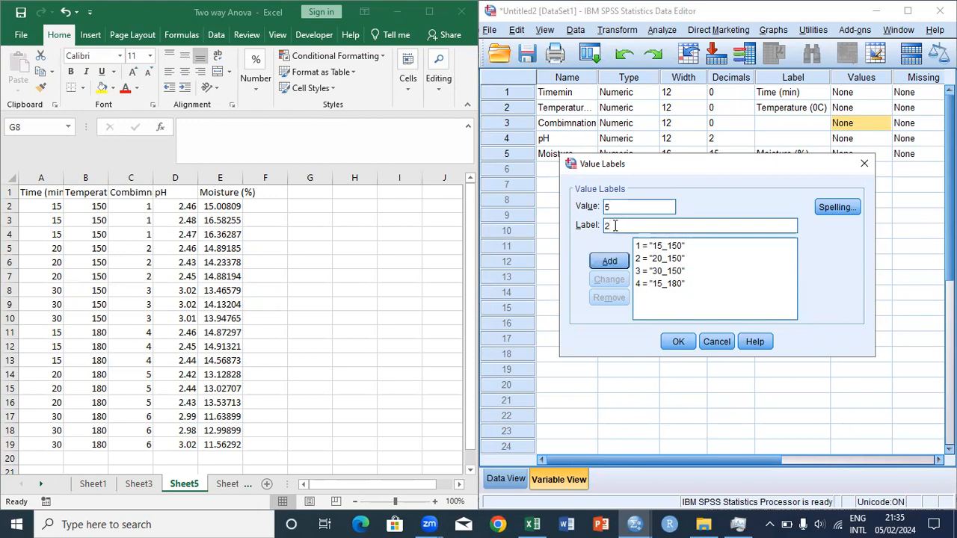
{"action": "type", "text": "0_180"}
{"action": "left_click", "coordinate": [611, 259]}
Add the Combimnation value label 30_180 for value 6 and apply the value labels
{"action": "type", "text": "6"}
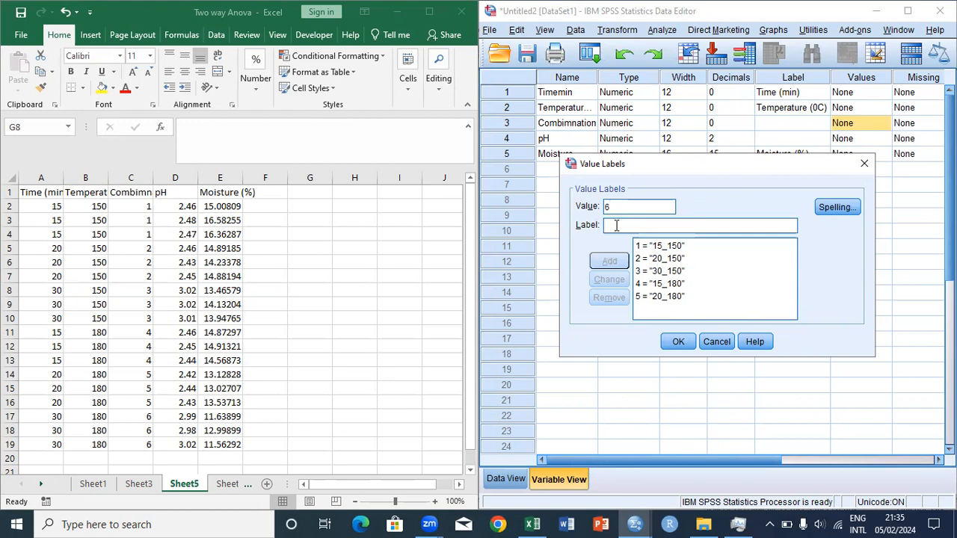
{"action": "type", "text": "30"}
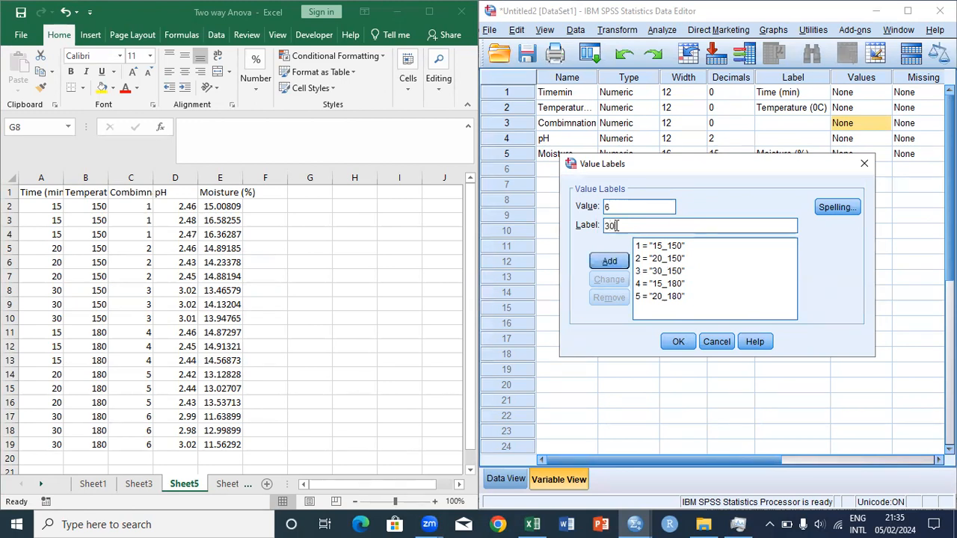
{"action": "type", "text": "_180"}
{"action": "left_click", "coordinate": [604, 262]}
{"action": "left_click", "coordinate": [677, 343]}
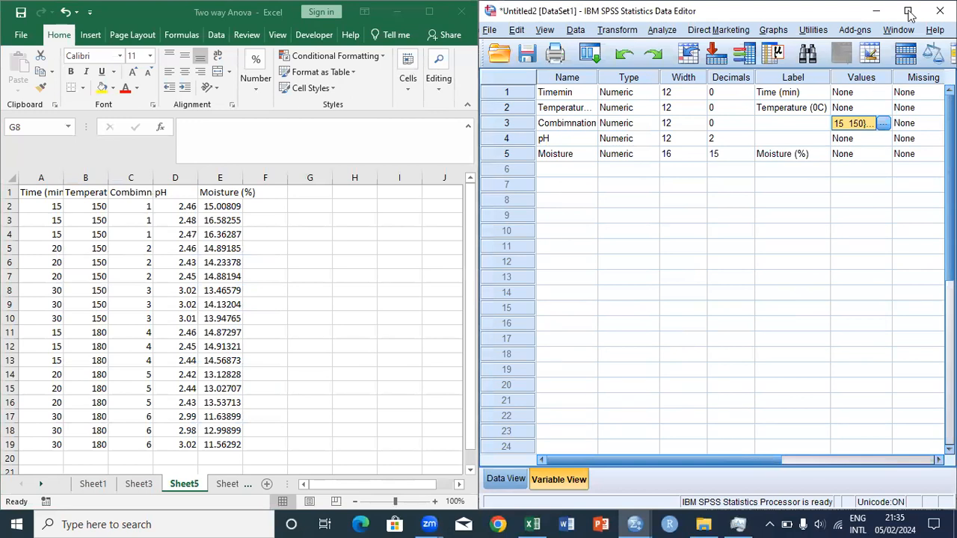
Maximize the Data Editor and review the full list of Combimnation value labels
{"action": "left_click", "coordinate": [909, 12]}
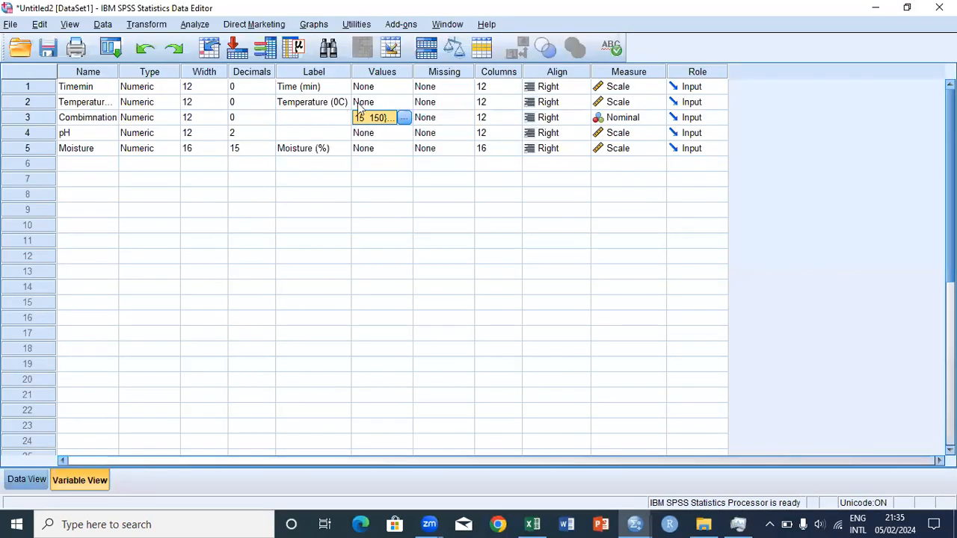
{"action": "left_click", "coordinate": [404, 118]}
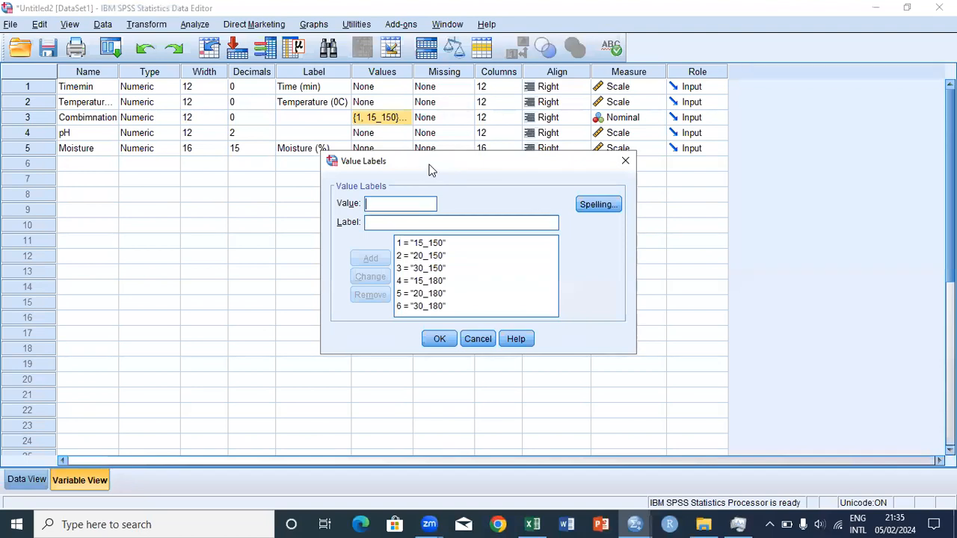
{"action": "left_click_drag", "start_coordinate": [430, 170], "coordinate": [114, 96]}
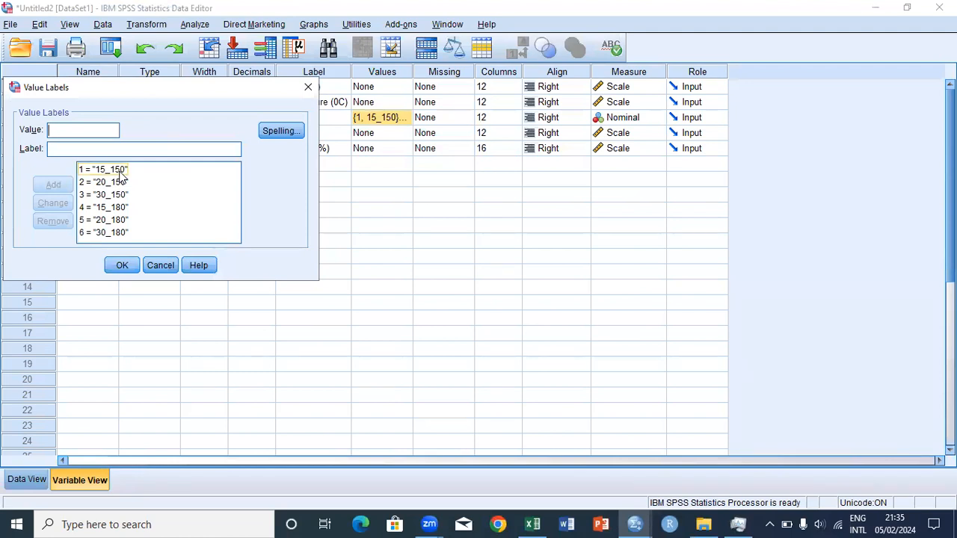
{"action": "left_click", "coordinate": [118, 266]}
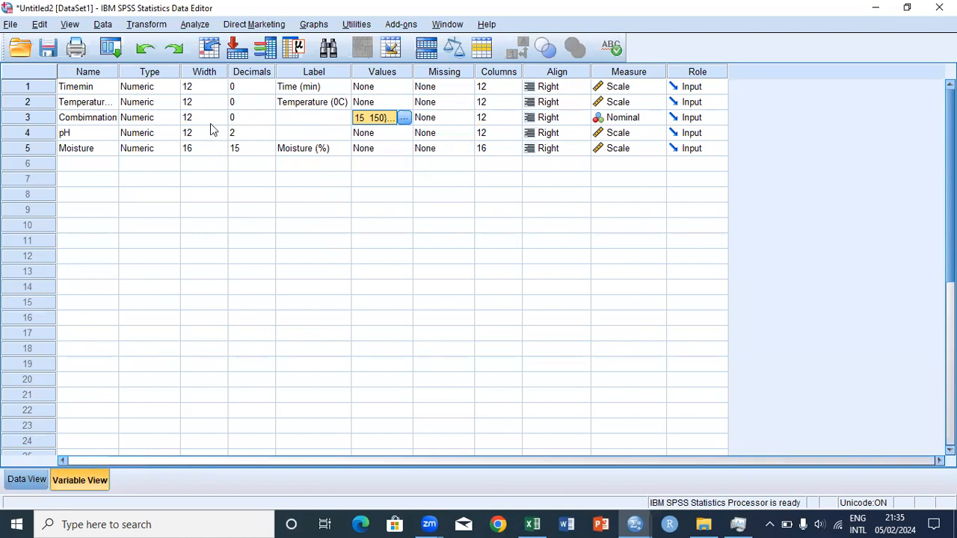
Set the measurement level of the Timemin variable to Nominal
{"action": "left_click", "coordinate": [626, 90]}
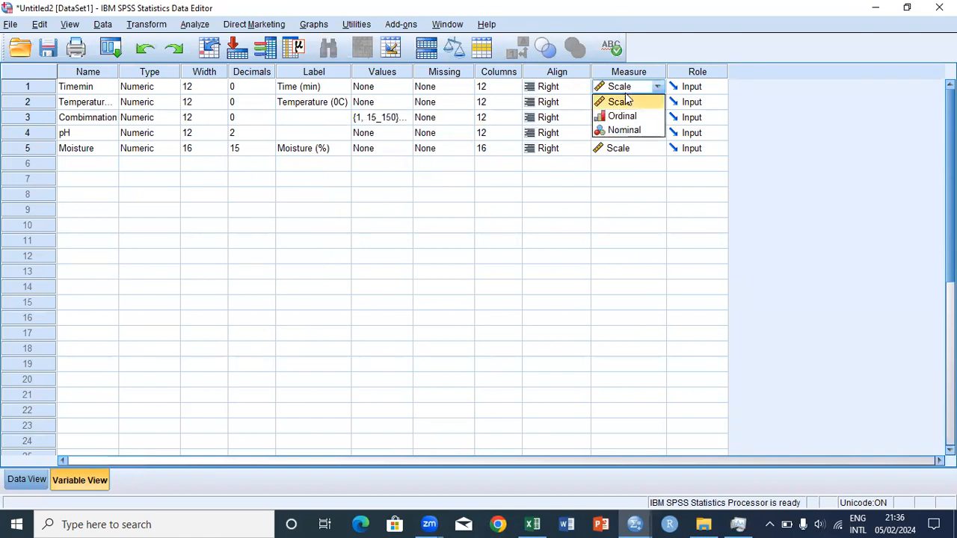
{"action": "left_click", "coordinate": [627, 130]}
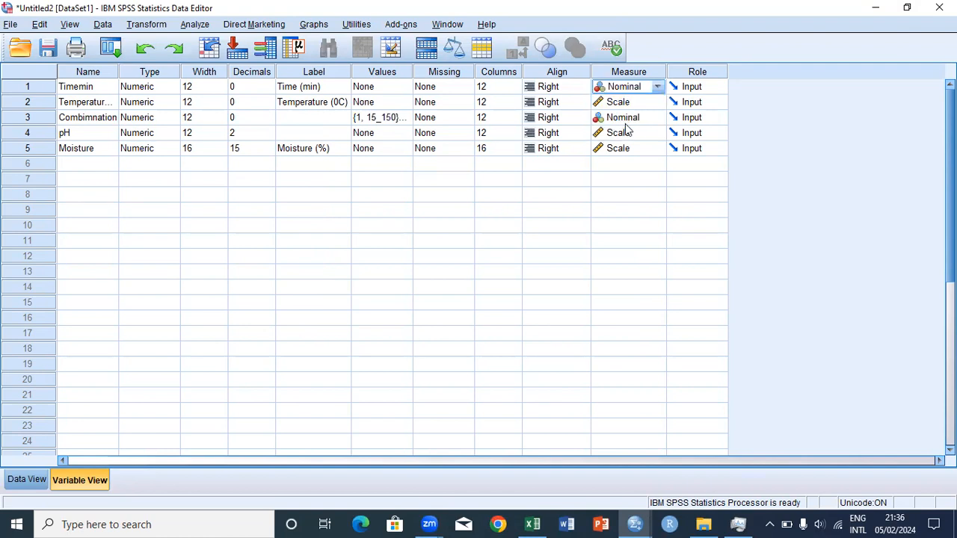
{"action": "left_click", "coordinate": [658, 89]}
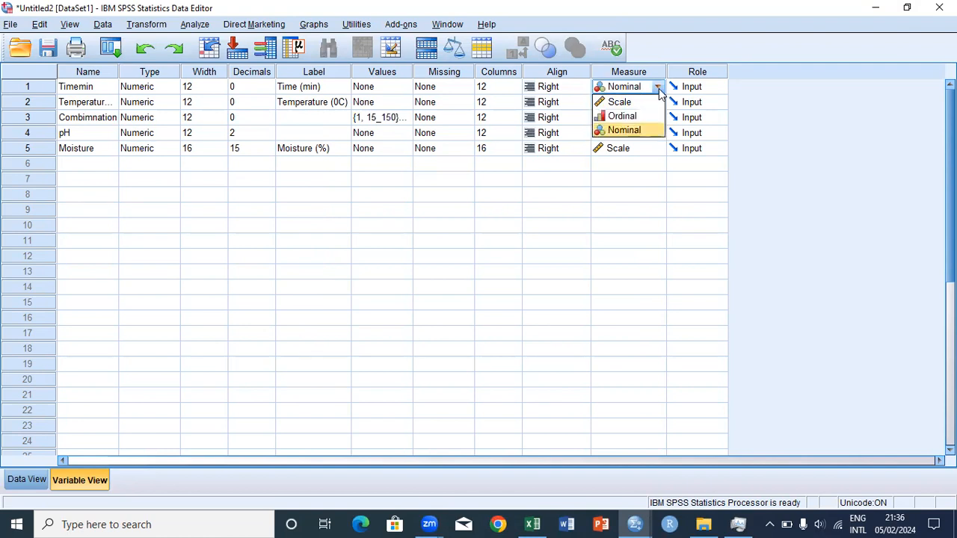
{"action": "left_click", "coordinate": [635, 132]}
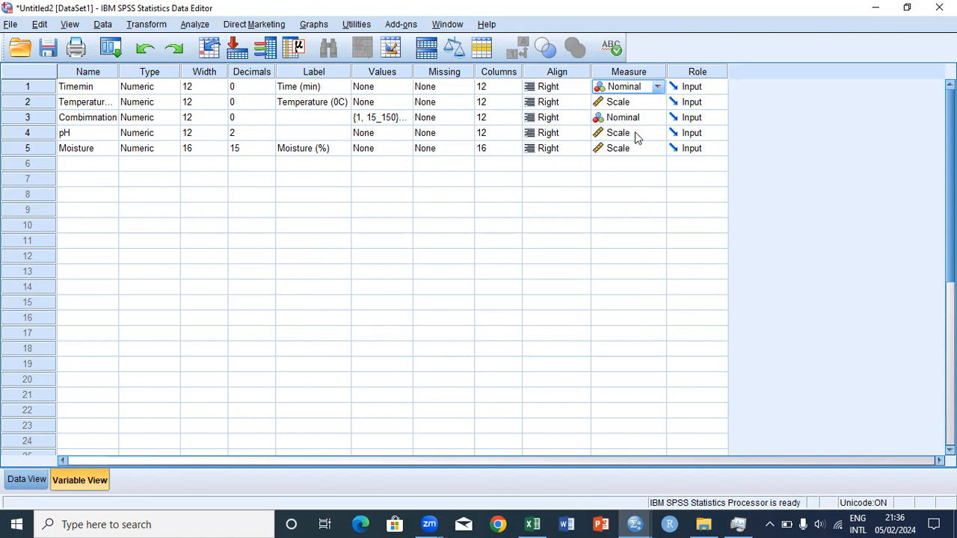
{"action": "left_click", "coordinate": [658, 87]}
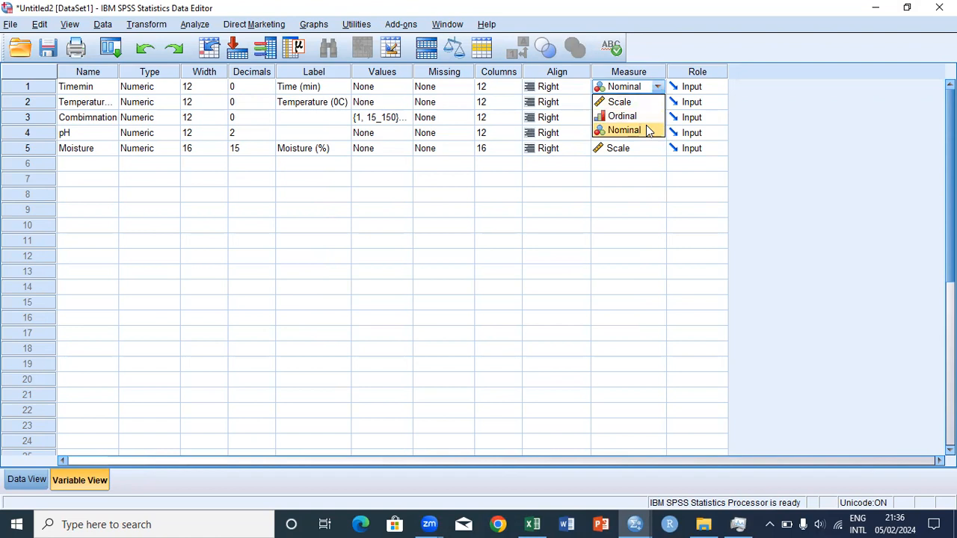
{"action": "left_click", "coordinate": [646, 127]}
Set the measurement level of the Temperature variable to Nominal
{"action": "left_click", "coordinate": [659, 106]}
{"action": "left_click", "coordinate": [657, 103]}
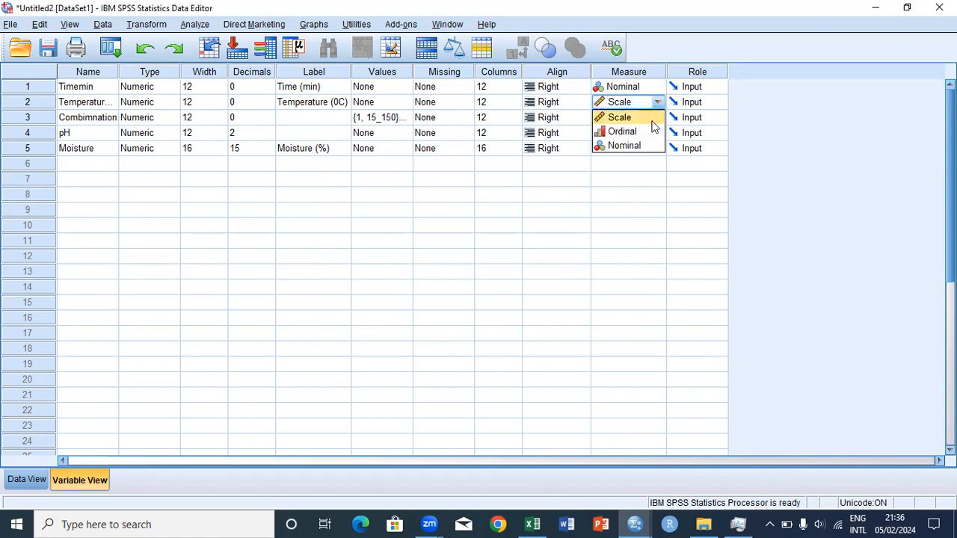
{"action": "left_click", "coordinate": [646, 146]}
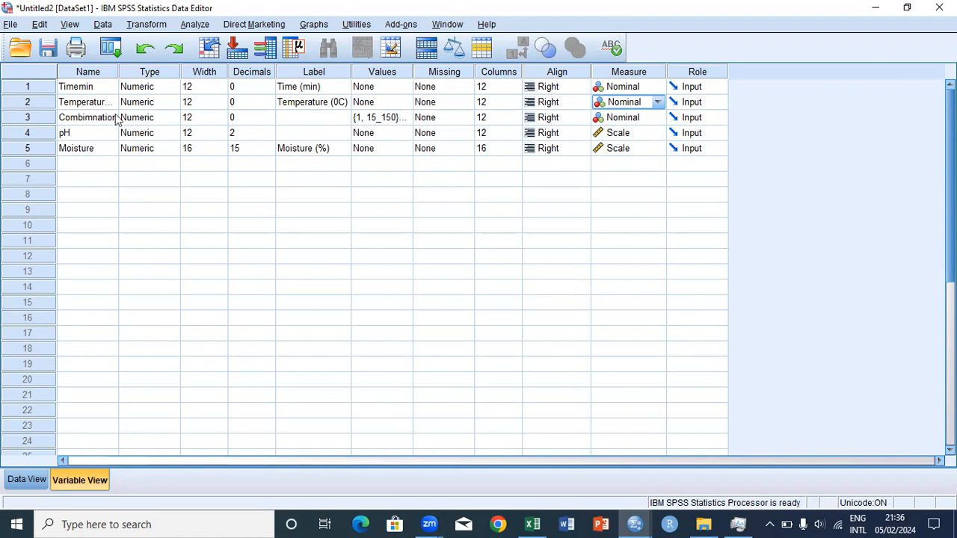
Examine the imported data values and the variable type settings of Timemin
{"action": "left_click", "coordinate": [11, 482]}
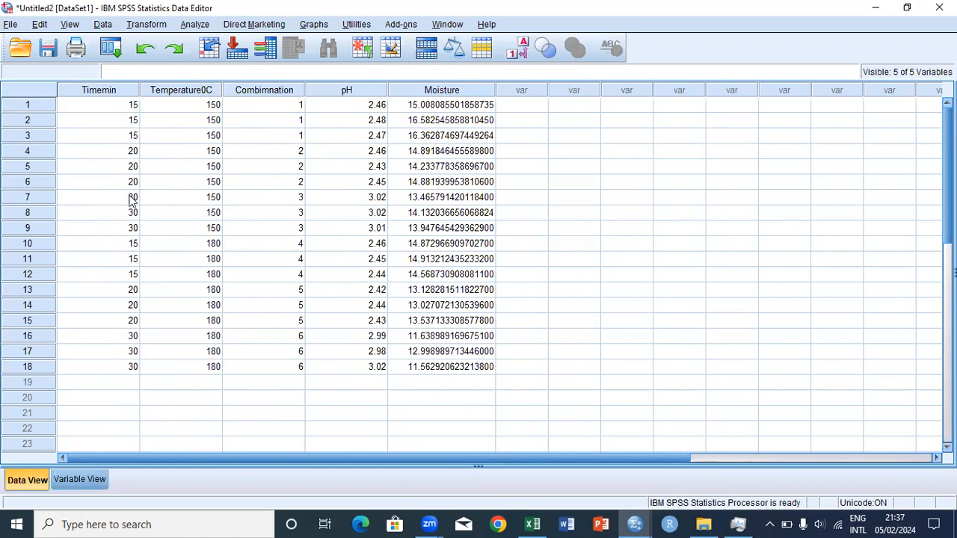
{"action": "left_click", "coordinate": [80, 479]}
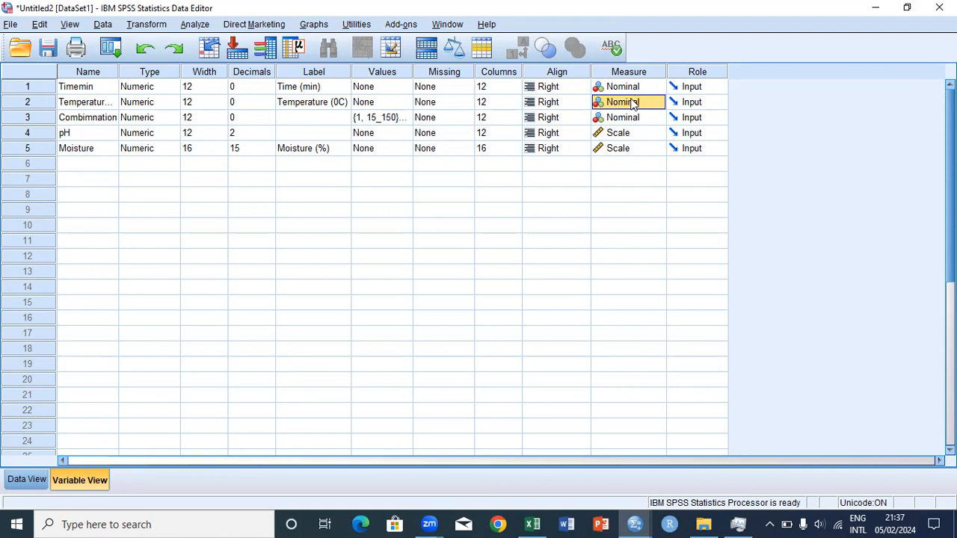
{"action": "left_click", "coordinate": [172, 90]}
{"action": "left_click", "coordinate": [173, 88]}
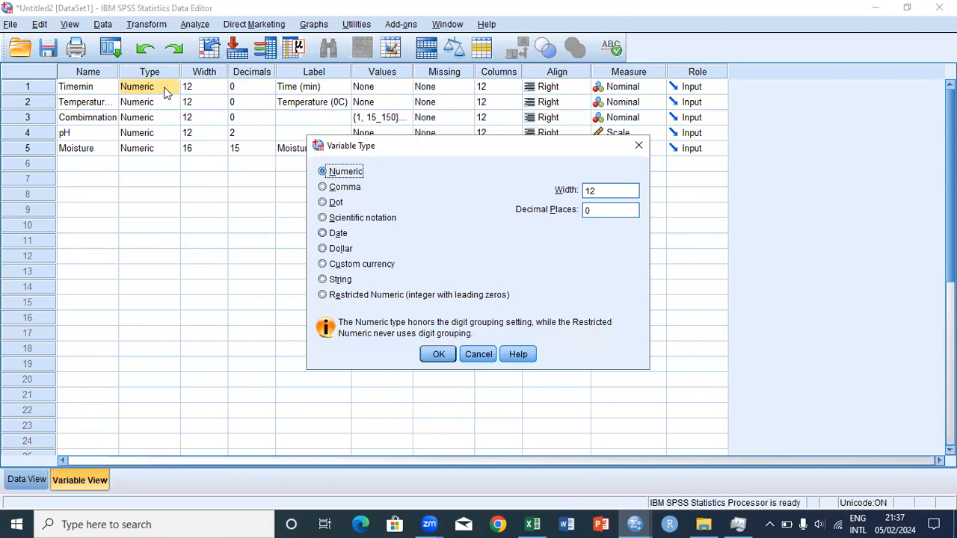
{"action": "left_click", "coordinate": [639, 146]}
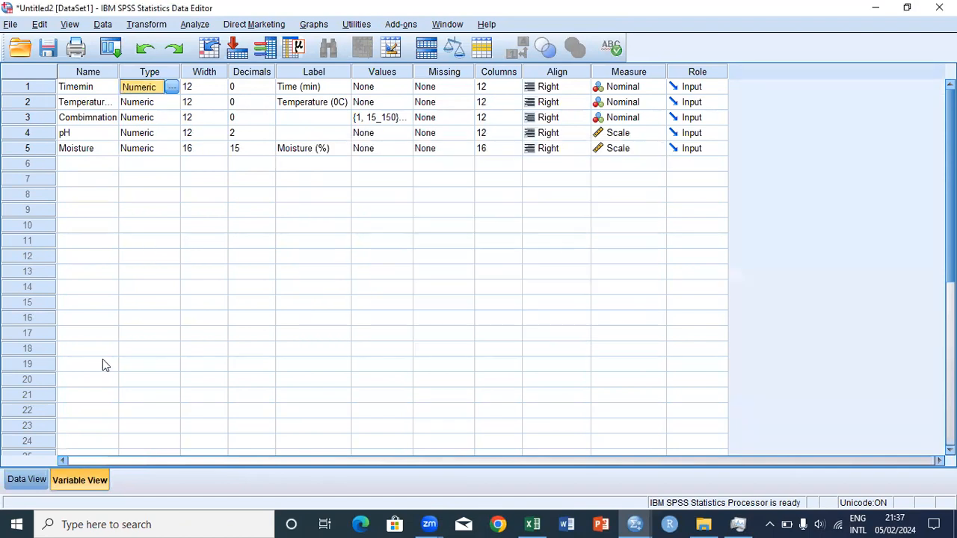
Enter the text a in the first case of a new column and check the variable type it gets
{"action": "left_click", "coordinate": [30, 481]}
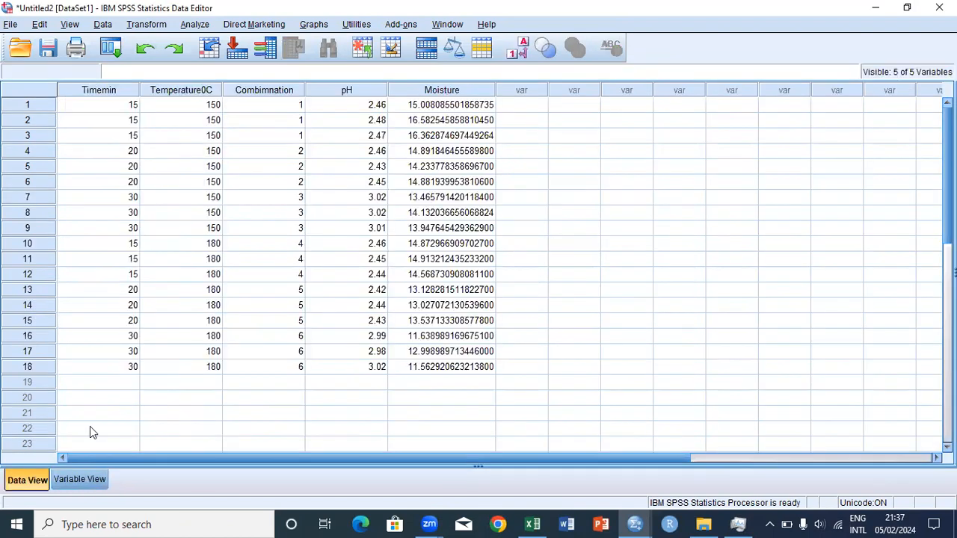
{"action": "left_click", "coordinate": [531, 111]}
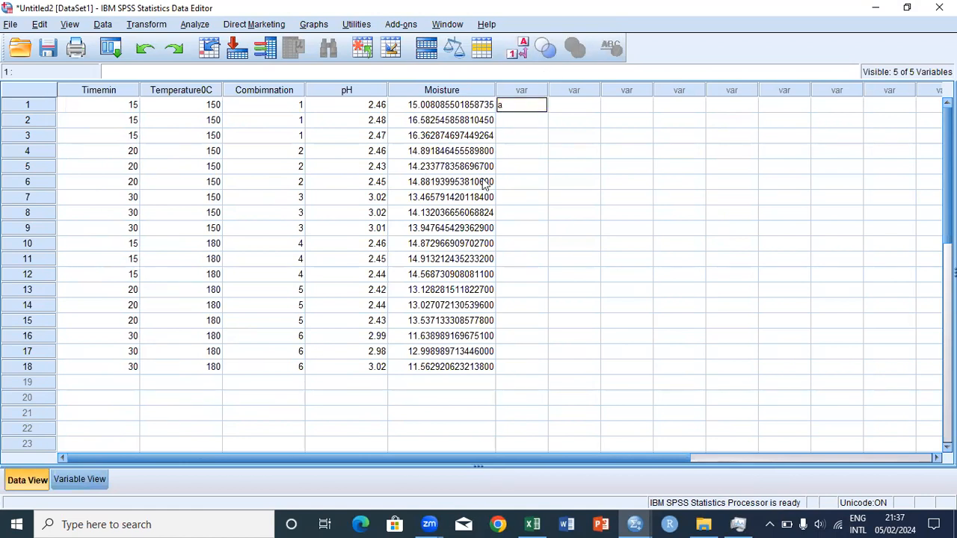
{"action": "type", "text": "a"}
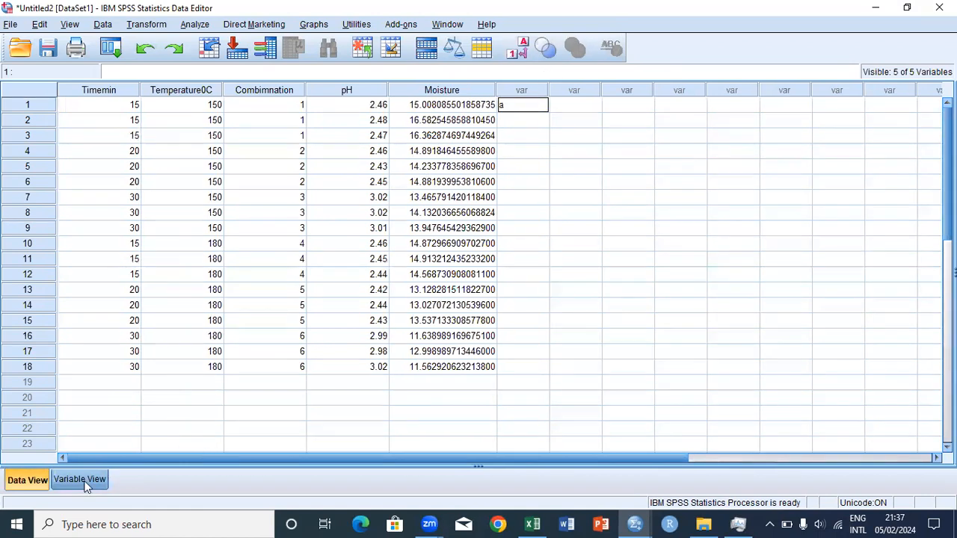
{"action": "key", "text": "ctrl+t"}
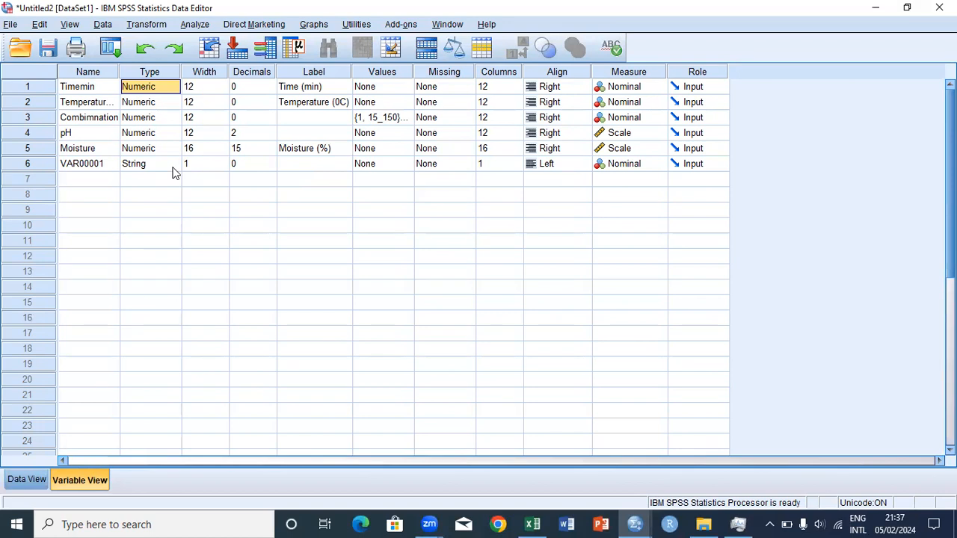
{"action": "left_click", "coordinate": [18, 483]}
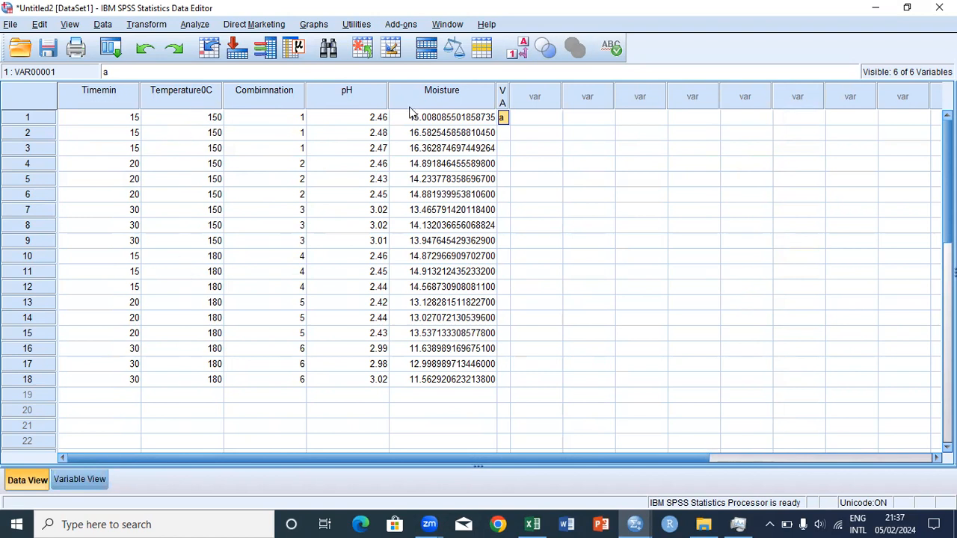
Delete the test variable VAR00001 from the variable list
{"action": "left_click", "coordinate": [80, 480]}
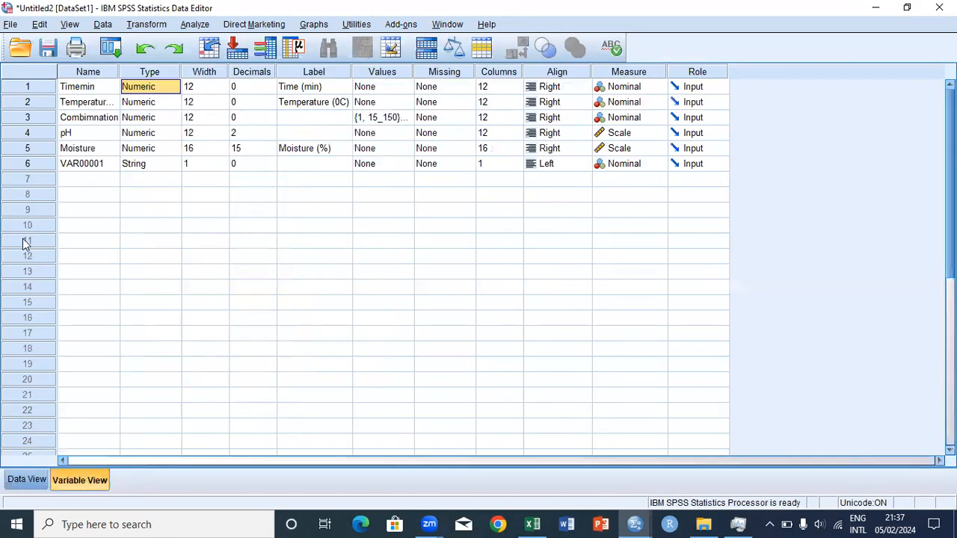
{"action": "left_click", "coordinate": [13, 166]}
{"action": "right_click", "coordinate": [13, 166]}
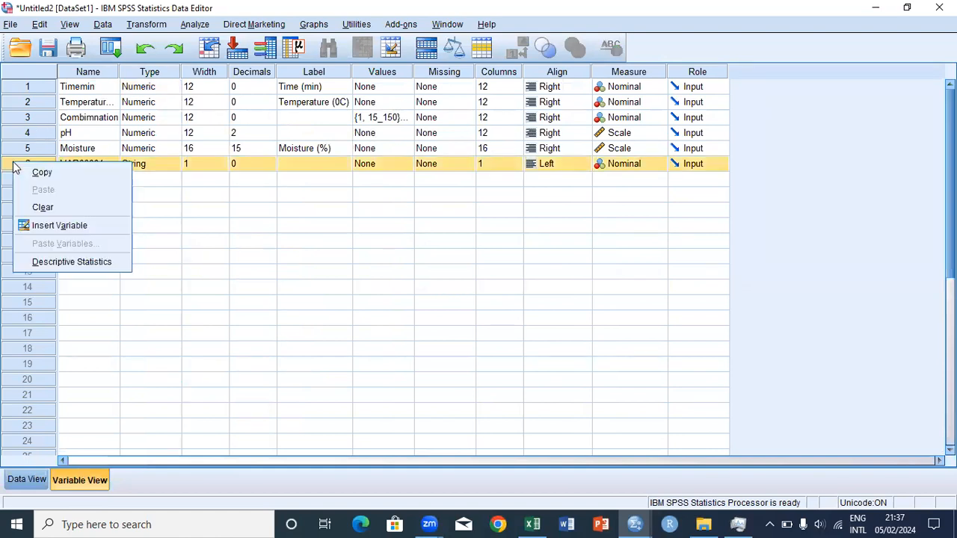
{"action": "left_click", "coordinate": [42, 208]}
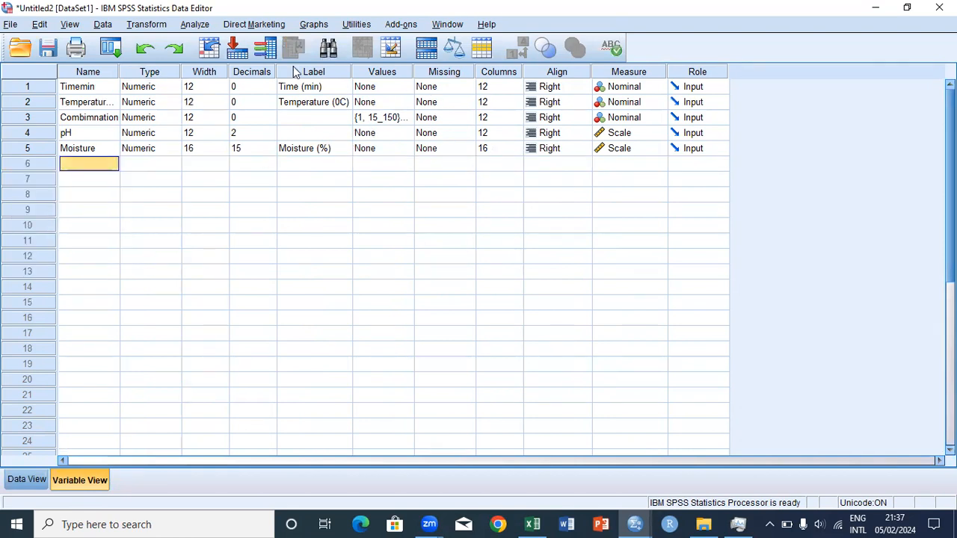
Start a General Linear Model Univariate analysis with pH as the dependent variable
{"action": "left_click", "coordinate": [196, 24]}
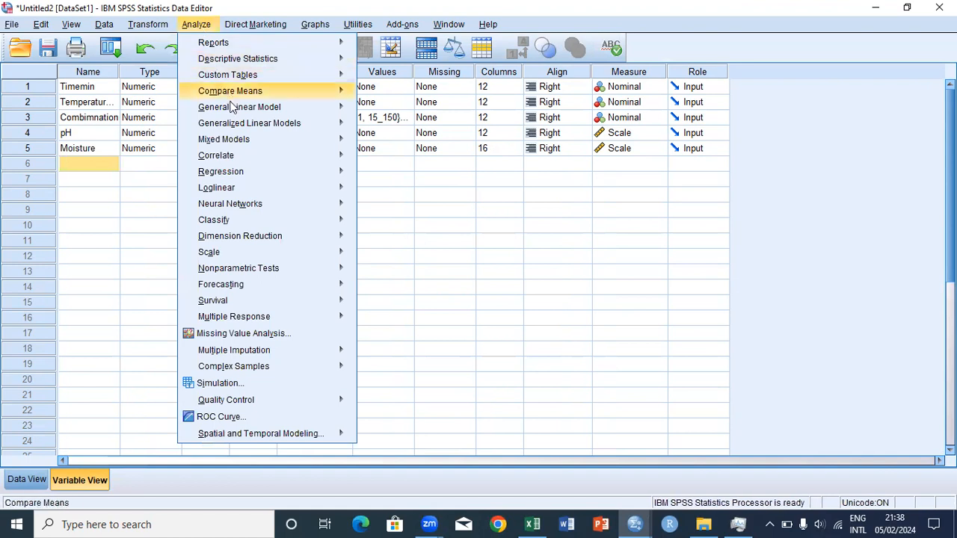
{"action": "mouse_move", "coordinate": [236, 106]}
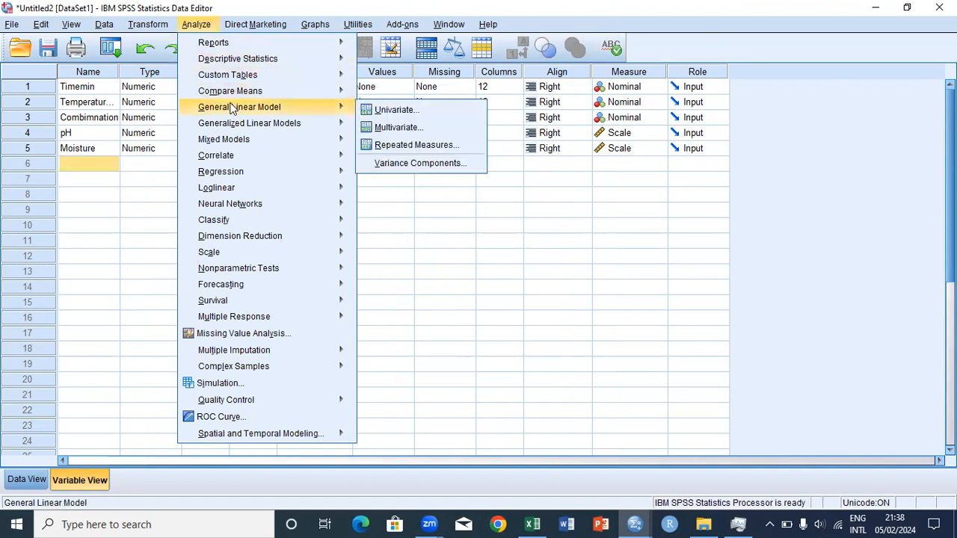
{"action": "left_click", "coordinate": [396, 111]}
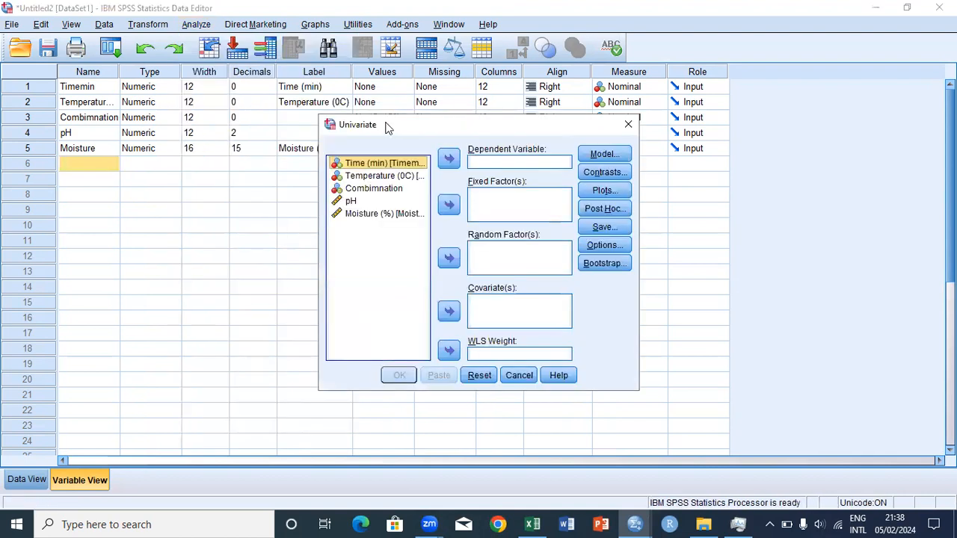
{"action": "left_click_drag", "start_coordinate": [389, 123], "coordinate": [257, 95]}
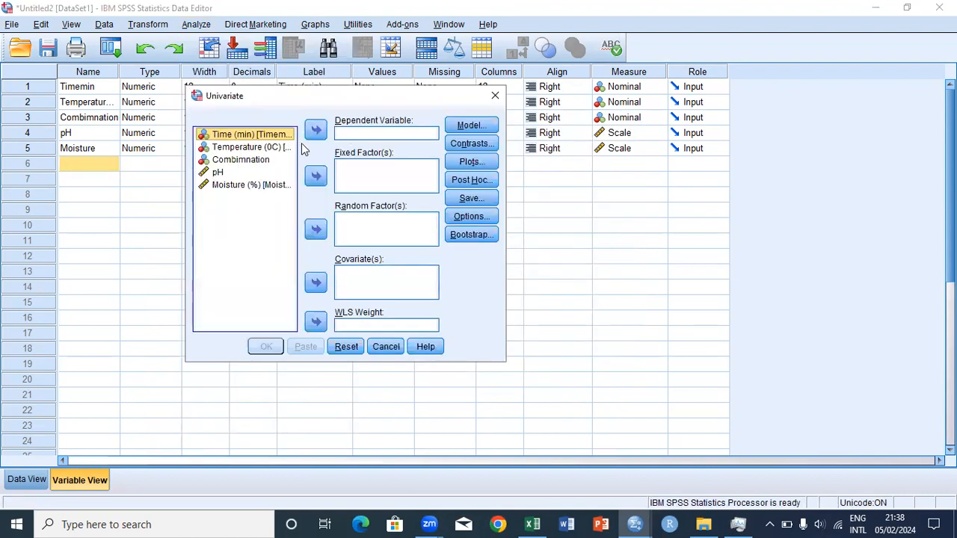
{"action": "left_click", "coordinate": [219, 173]}
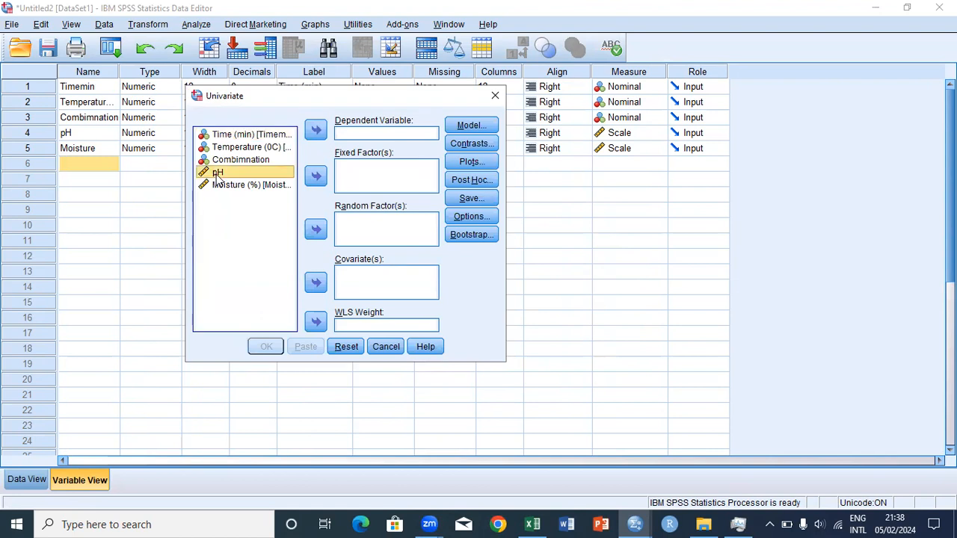
{"action": "left_click", "coordinate": [316, 132]}
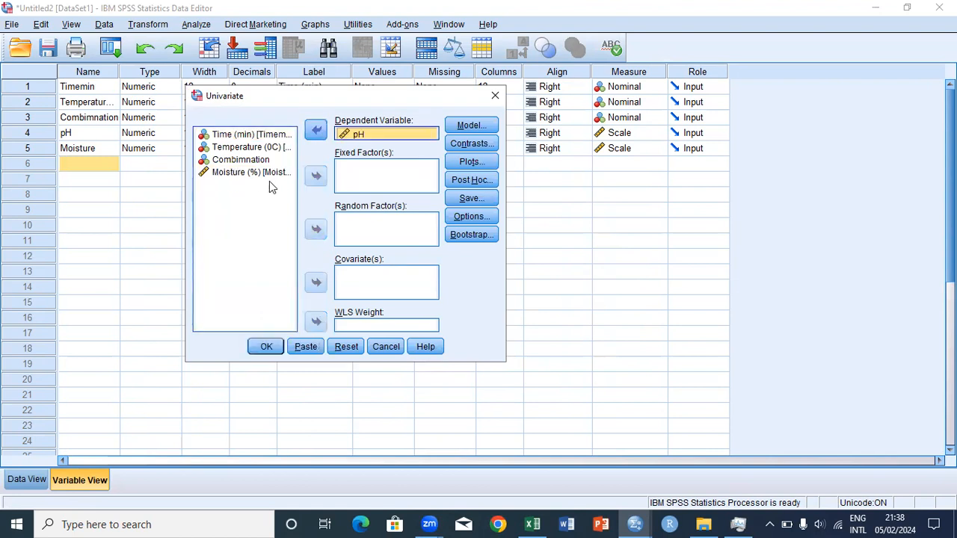
Add Time (min) and Temperature (0C) as fixed factors of the univariate analysis
{"action": "left_click", "coordinate": [232, 136]}
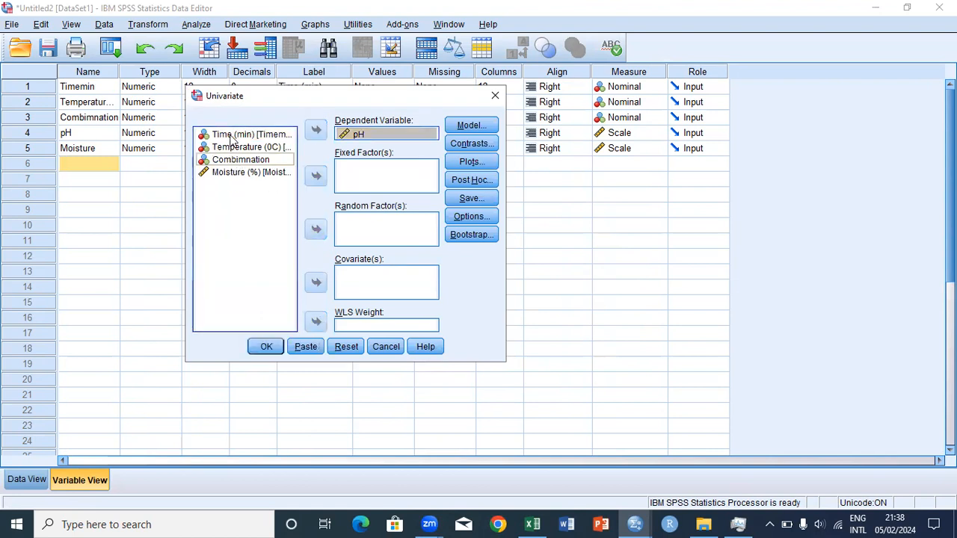
{"action": "left_click", "coordinate": [314, 176]}
{"action": "left_click", "coordinate": [257, 134]}
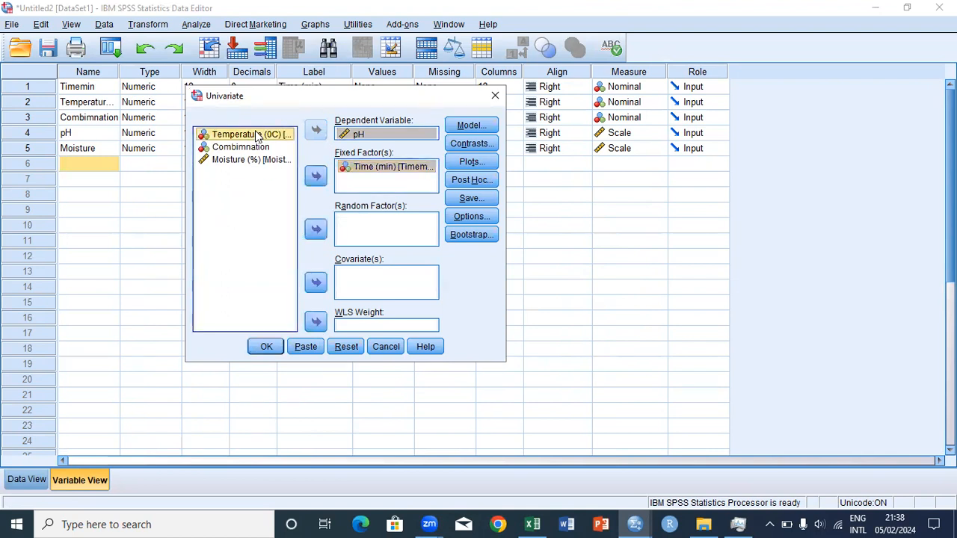
{"action": "left_click", "coordinate": [314, 183]}
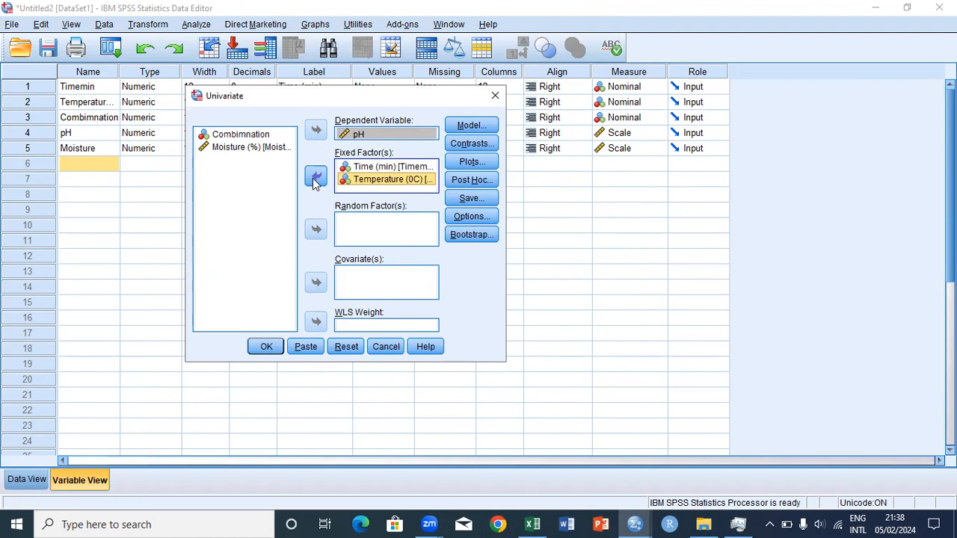
Add a profile plot to the univariate analysis with Timemin on the horizontal axis and Temperature0C as separate lines
{"action": "left_click", "coordinate": [467, 127]}
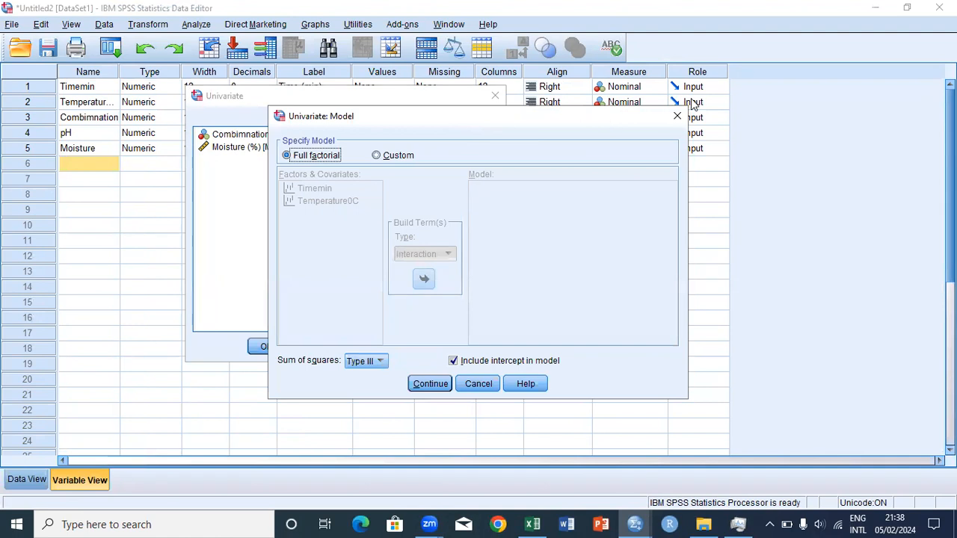
{"action": "left_click", "coordinate": [682, 112]}
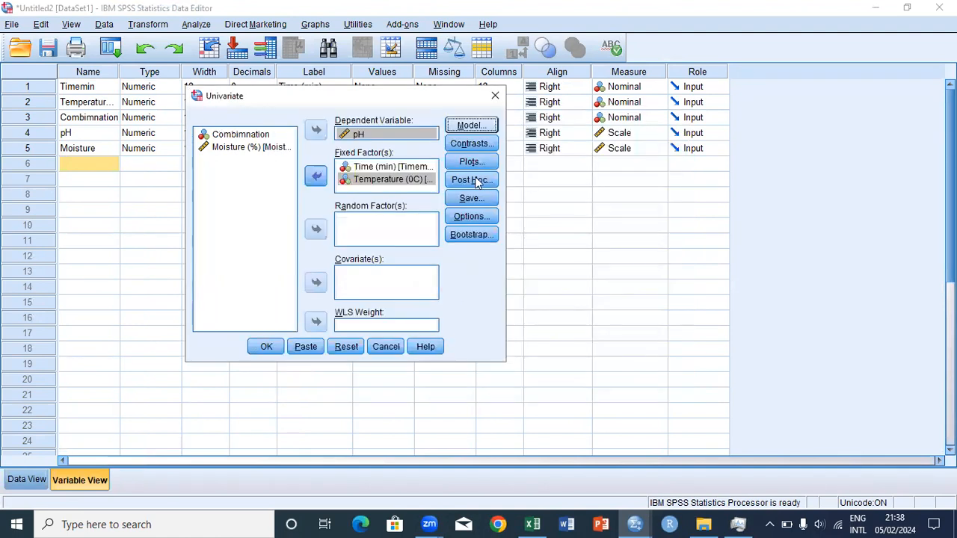
{"action": "left_click", "coordinate": [479, 165]}
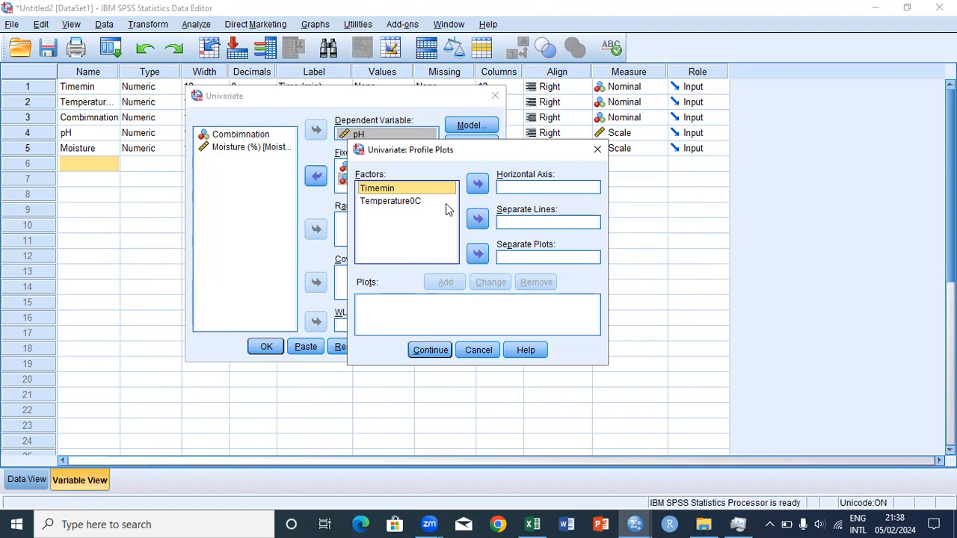
{"action": "left_click", "coordinate": [477, 185]}
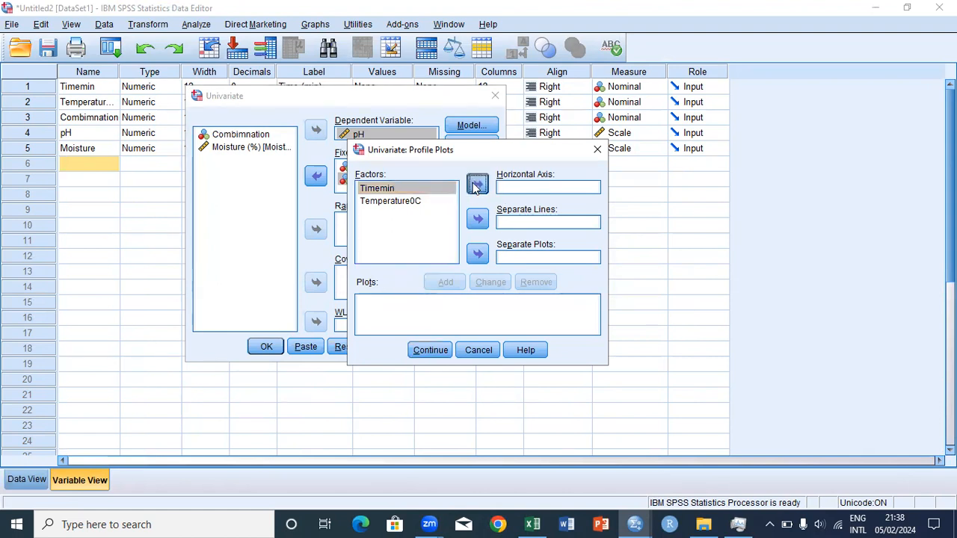
{"action": "left_click", "coordinate": [401, 202]}
{"action": "left_click", "coordinate": [478, 218]}
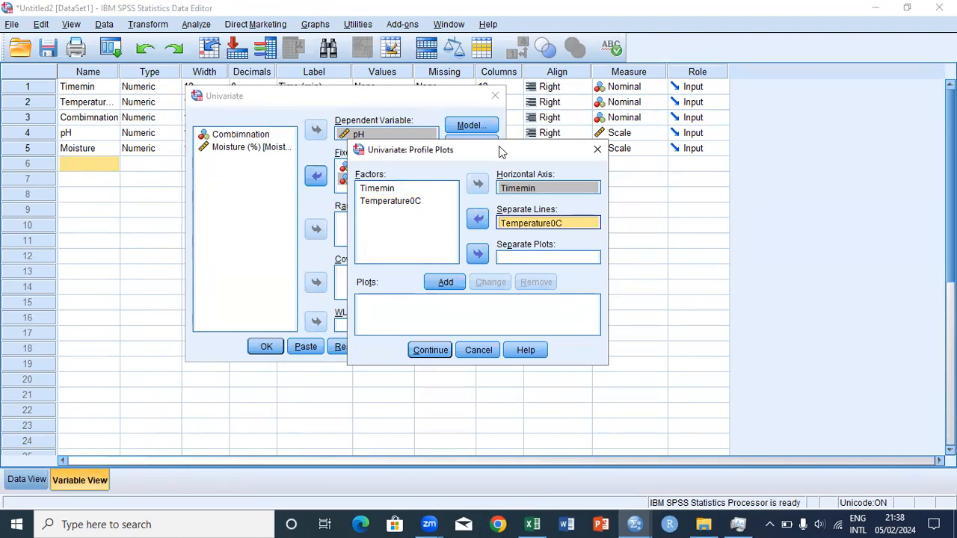
{"action": "left_click_drag", "start_coordinate": [501, 152], "coordinate": [433, 100]}
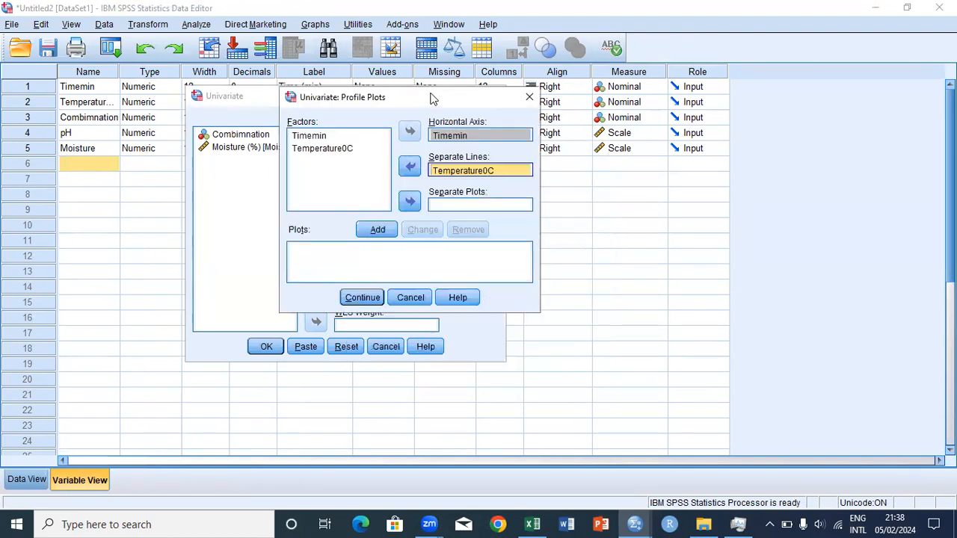
{"action": "left_click", "coordinate": [378, 230]}
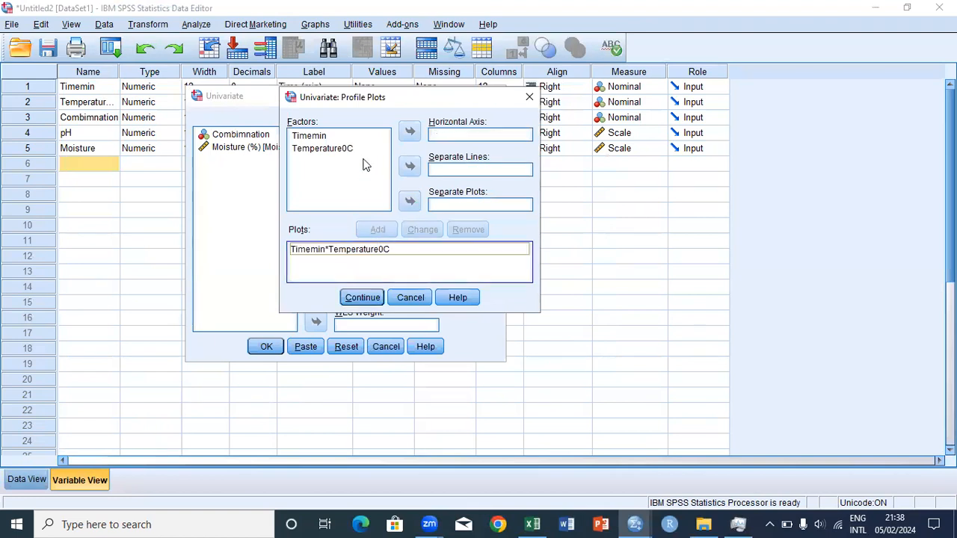
{"action": "left_click_drag", "start_coordinate": [400, 99], "coordinate": [455, 69]}
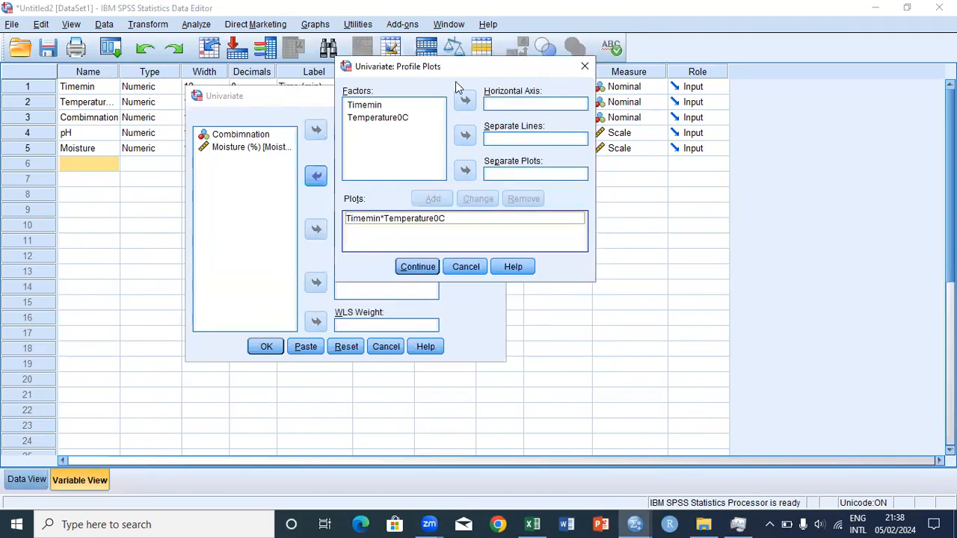
{"action": "left_click", "coordinate": [416, 267]}
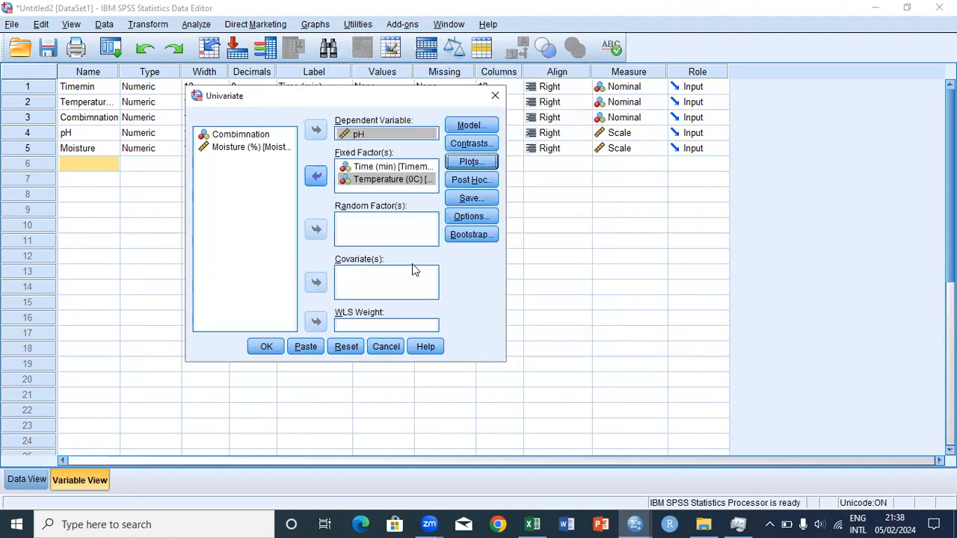
Look over the post hoc comparison and save settings of the univariate analysis without choosing any of them
{"action": "left_click", "coordinate": [473, 180]}
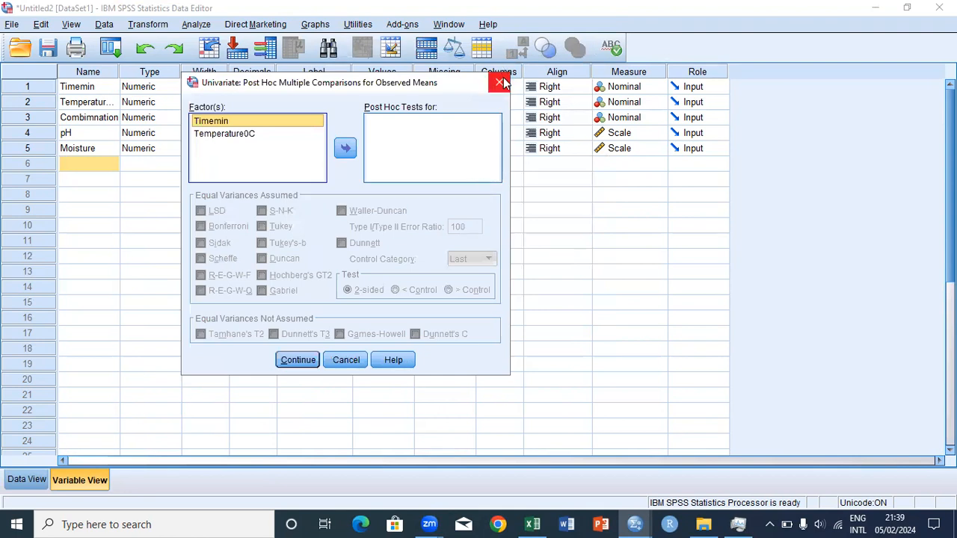
{"action": "left_click", "coordinate": [500, 82]}
{"action": "left_click", "coordinate": [471, 198]}
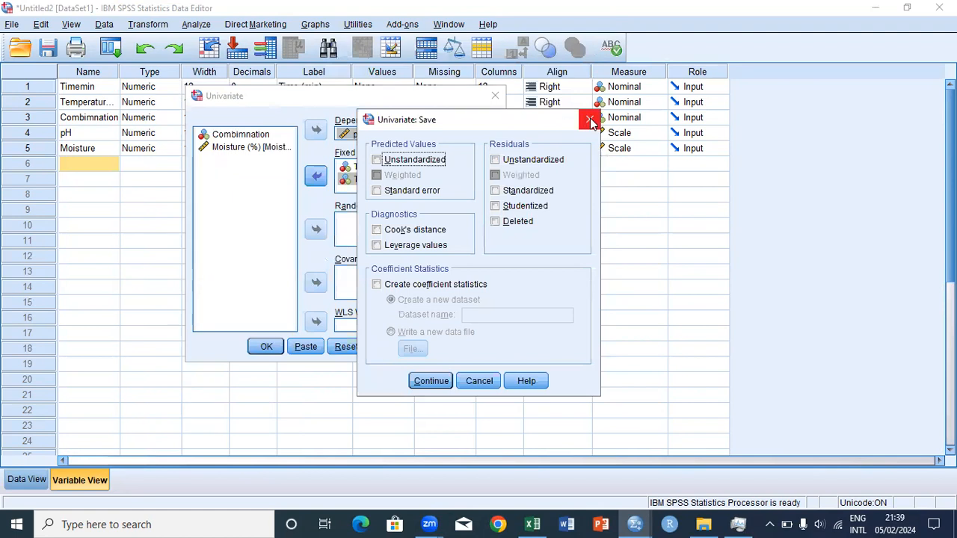
{"action": "left_click", "coordinate": [590, 120]}
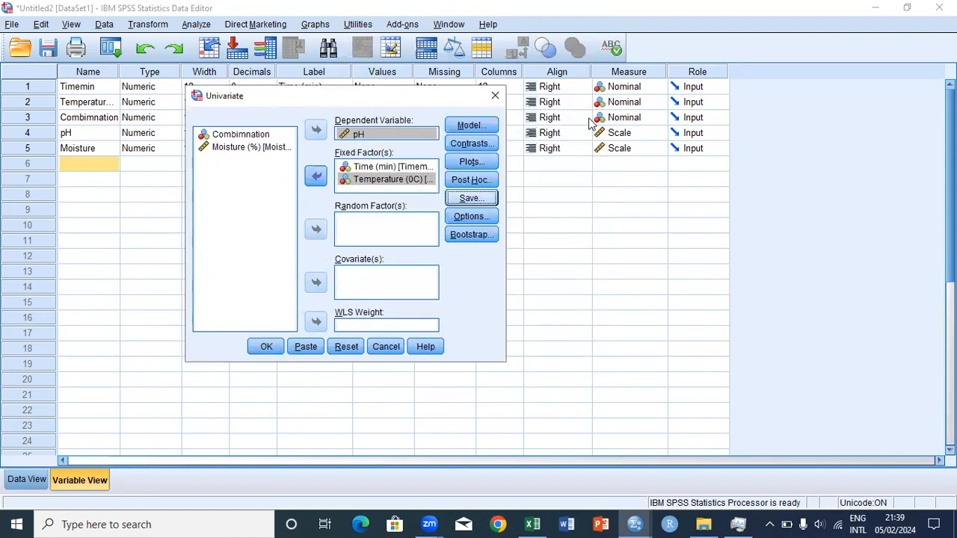
Include homogeneity tests and descriptive statistics in the univariate analysis output and run the analysis
{"action": "left_click", "coordinate": [482, 215]}
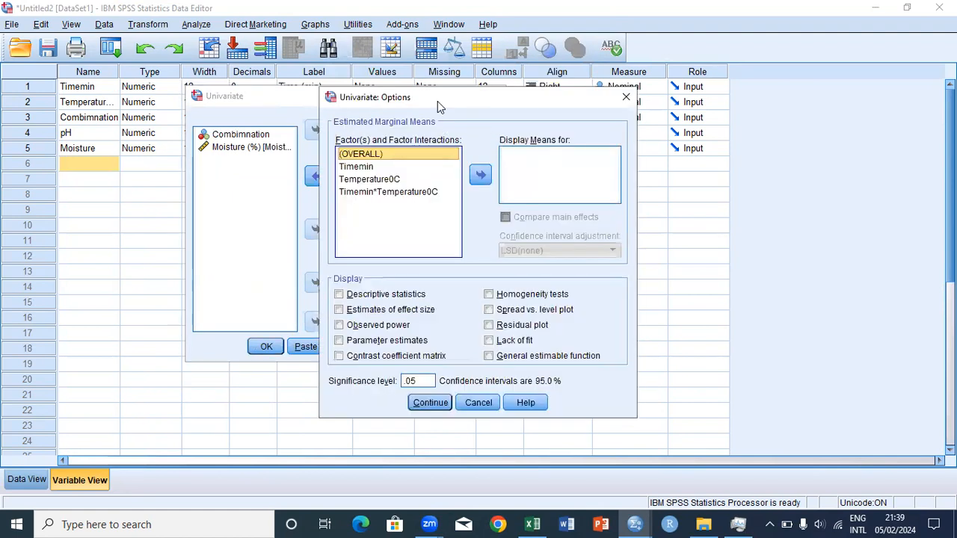
{"action": "left_click_drag", "start_coordinate": [438, 99], "coordinate": [128, 38]}
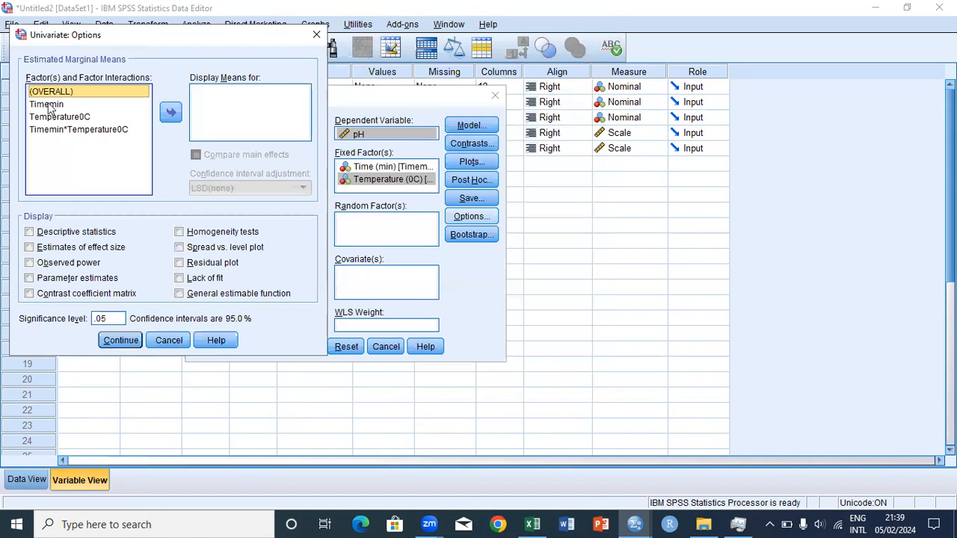
{"action": "left_click", "coordinate": [180, 233]}
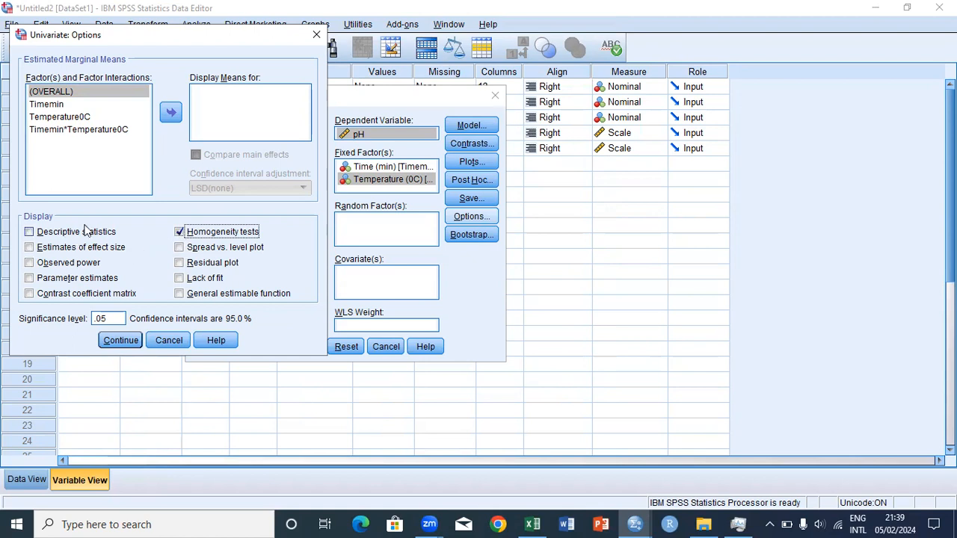
{"action": "left_click", "coordinate": [30, 233]}
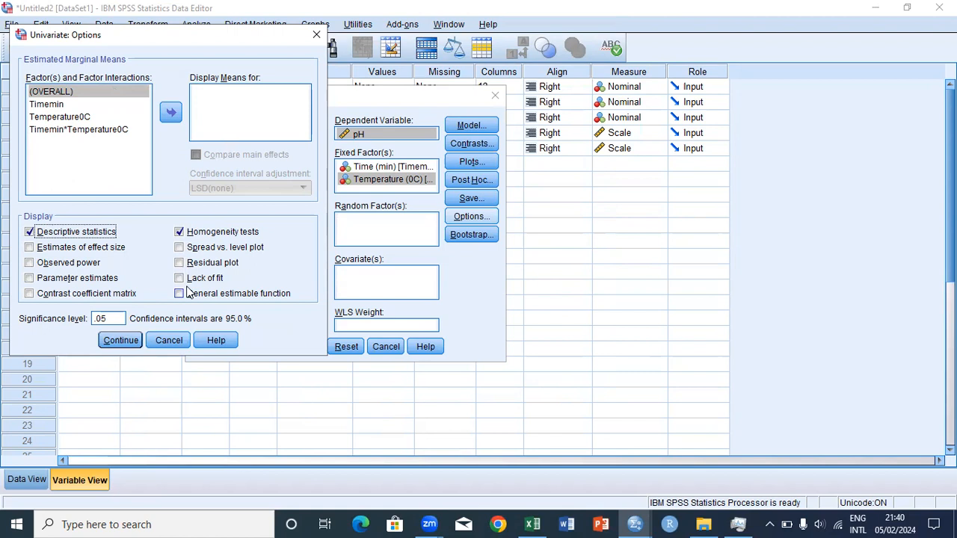
{"action": "left_click", "coordinate": [122, 340]}
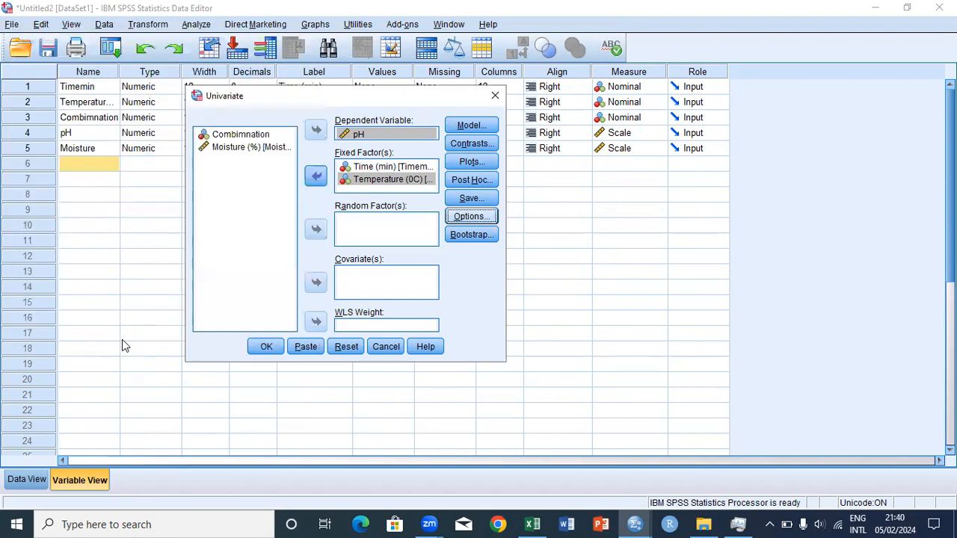
{"action": "left_click", "coordinate": [267, 347]}
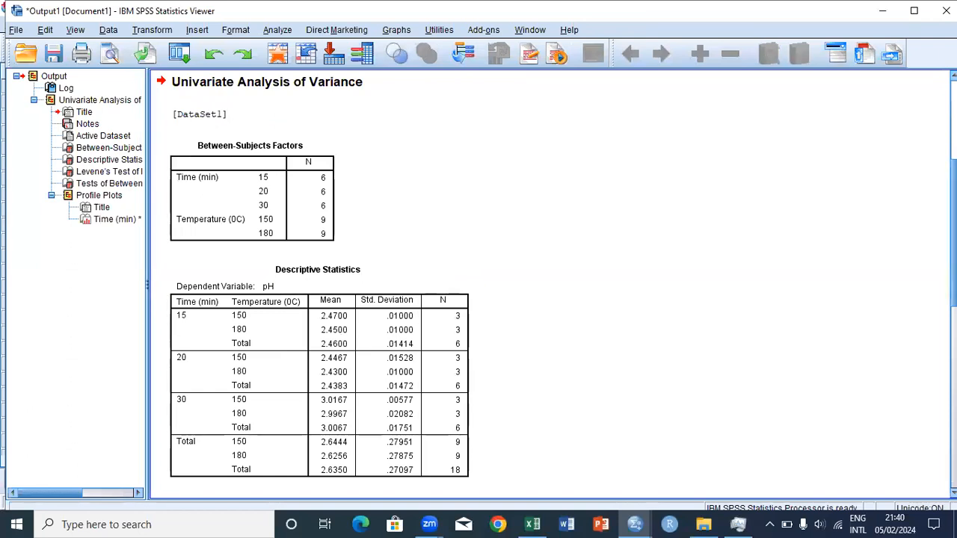
Examine the descriptive statistics, Levene's test and between-subjects effects tables for pH in the output
{"action": "left_click", "coordinate": [375, 270]}
{"action": "left_click", "coordinate": [856, 338]}
{"action": "left_click", "coordinate": [300, 359]}
{"action": "scroll", "coordinate": [479, 284], "scroll_direction": "down", "scroll_amount": 5}
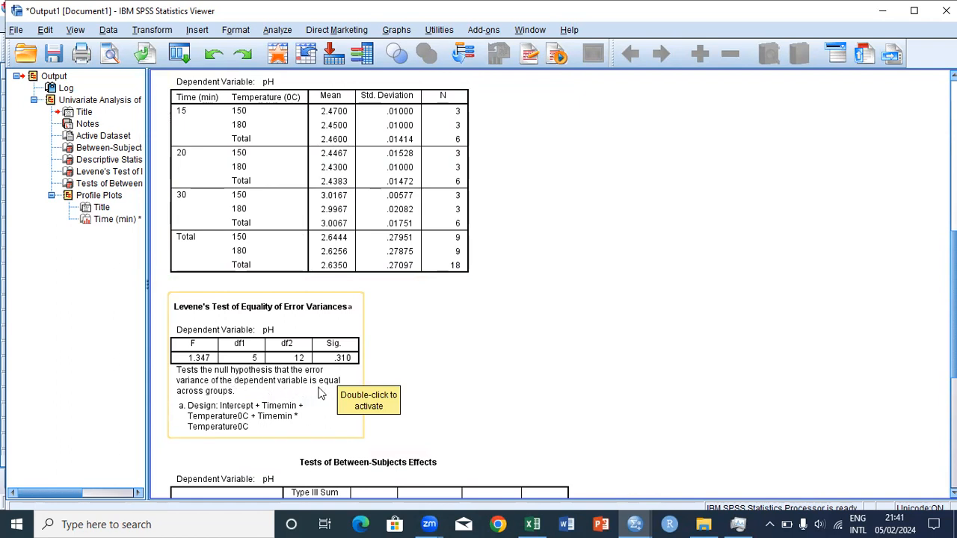
{"action": "scroll", "coordinate": [478, 284], "scroll_direction": "down", "scroll_amount": 4}
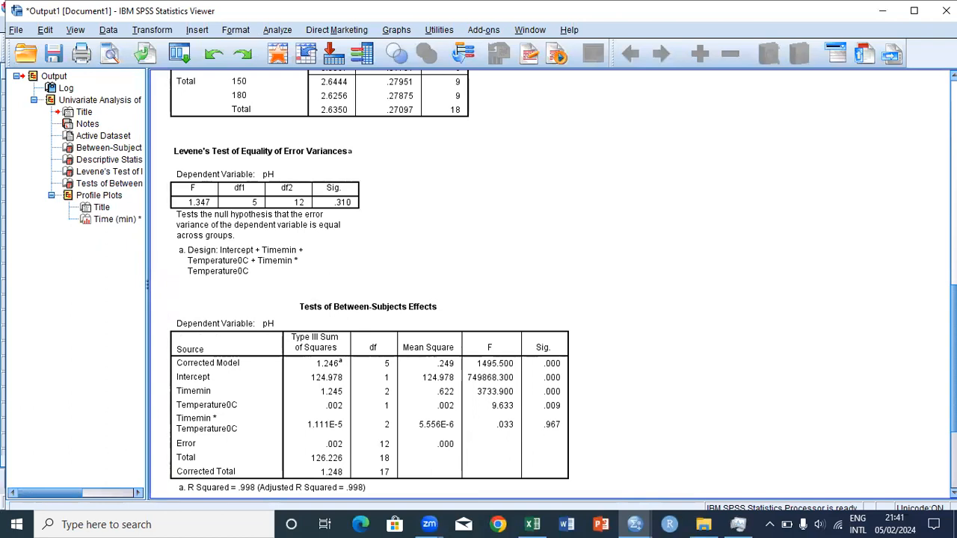
{"action": "scroll", "coordinate": [479, 285], "scroll_direction": "down", "scroll_amount": 1}
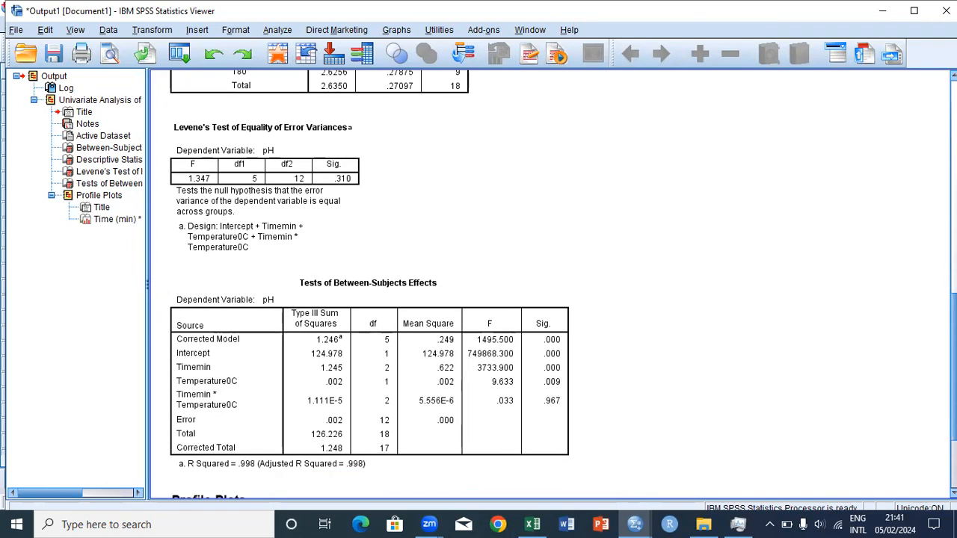
{"action": "scroll", "coordinate": [479, 284], "scroll_direction": "down", "scroll_amount": 2}
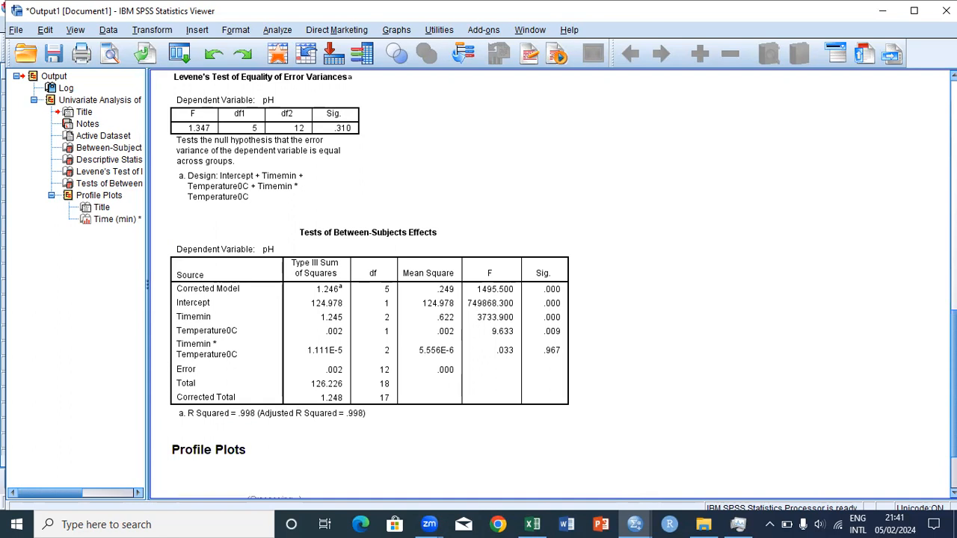
{"action": "scroll", "coordinate": [550, 284], "scroll_direction": "up", "scroll_amount": 3}
{"action": "scroll", "coordinate": [551, 285], "scroll_direction": "down", "scroll_amount": 9}
{"action": "scroll", "coordinate": [550, 284], "scroll_direction": "up", "scroll_amount": 3}
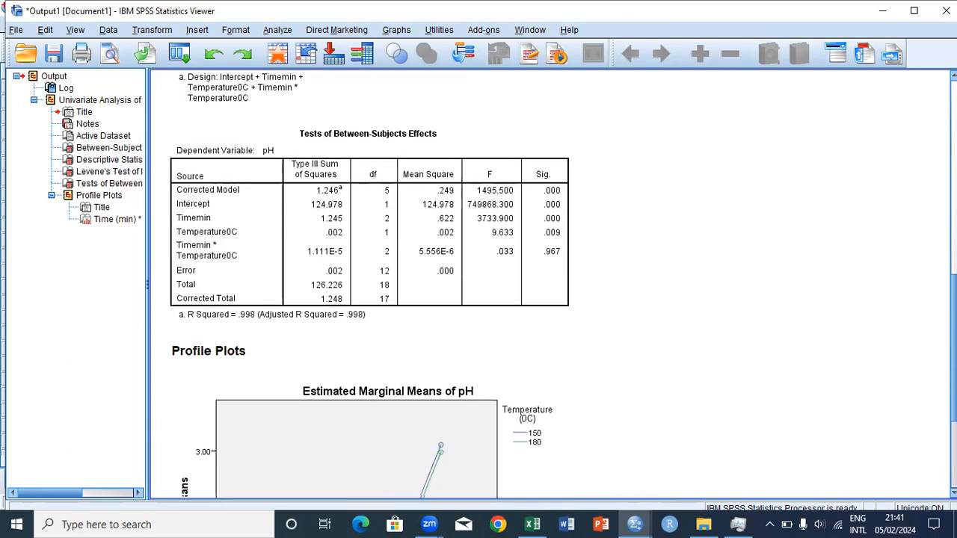
{"action": "scroll", "coordinate": [478, 284], "scroll_direction": "down", "scroll_amount": 3}
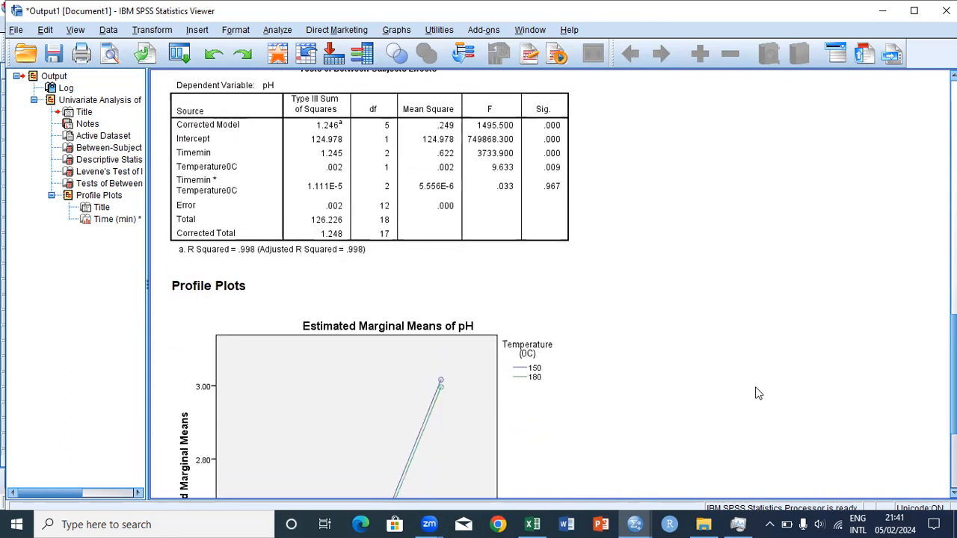
{"action": "left_click", "coordinate": [213, 139]}
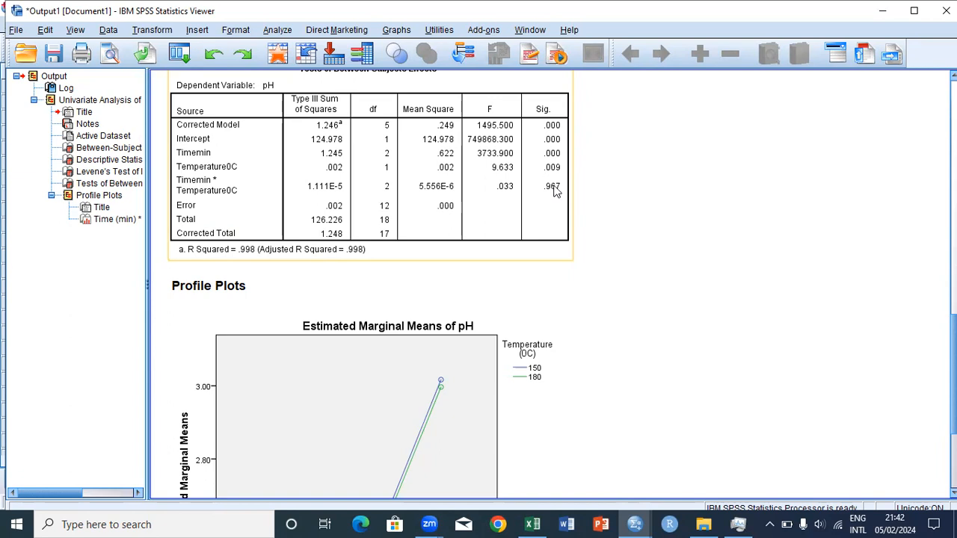
Examine the estimated marginal means plot of pH and compare it with the between-subjects effects table
{"action": "scroll", "coordinate": [909, 413], "scroll_direction": "down", "scroll_amount": 5}
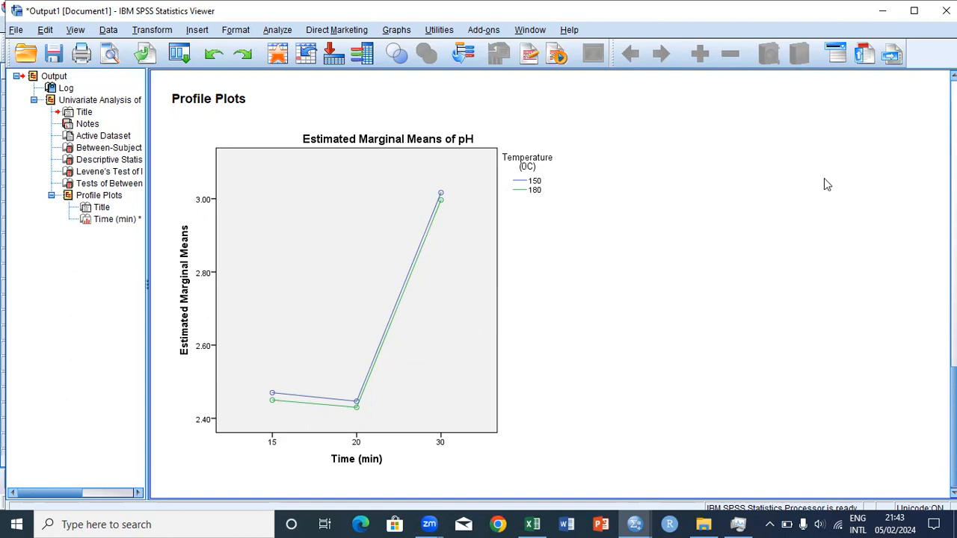
{"action": "scroll", "coordinate": [504, 270], "scroll_direction": "up", "scroll_amount": 5}
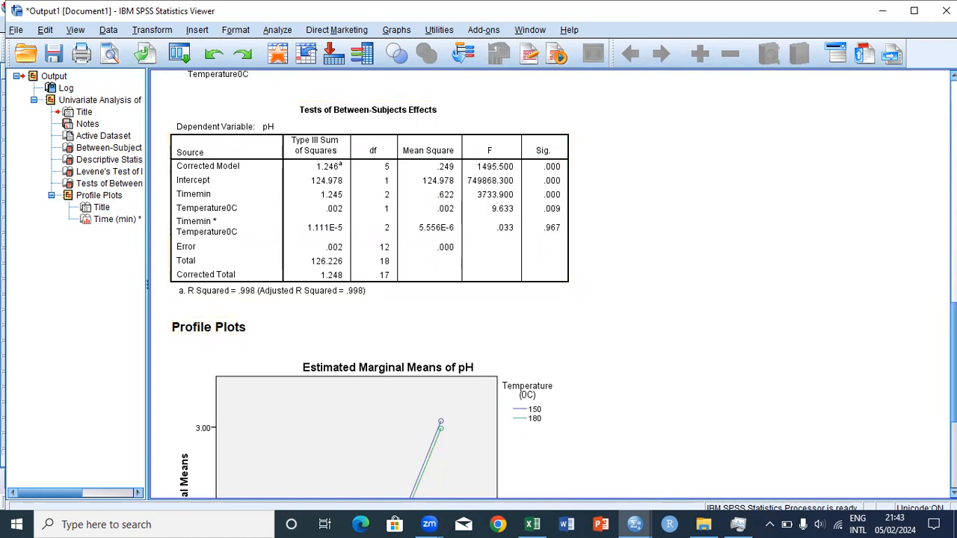
{"action": "scroll", "coordinate": [503, 284], "scroll_direction": "down", "scroll_amount": 4}
{"action": "scroll", "coordinate": [494, 431], "scroll_direction": "up", "scroll_amount": 1}
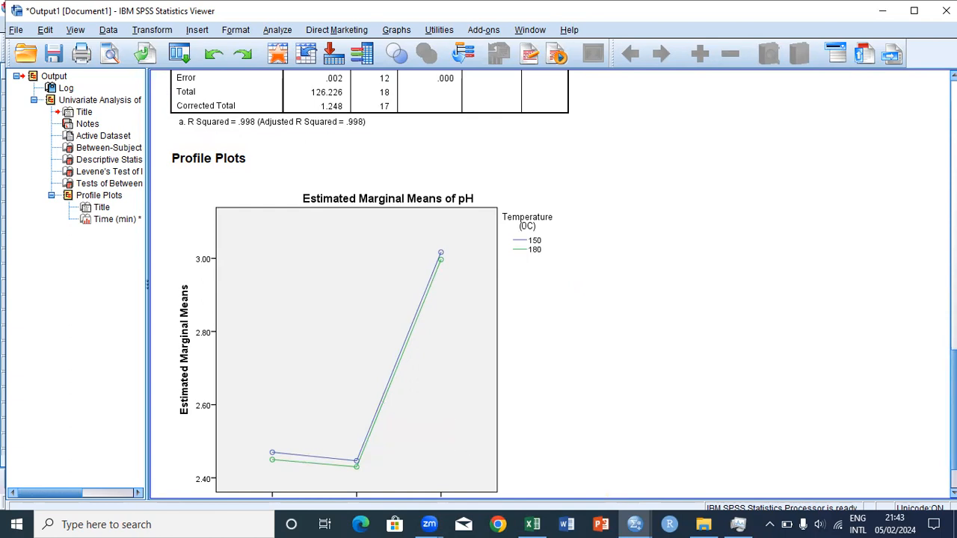
{"action": "scroll", "coordinate": [534, 448], "scroll_direction": "down", "scroll_amount": 3}
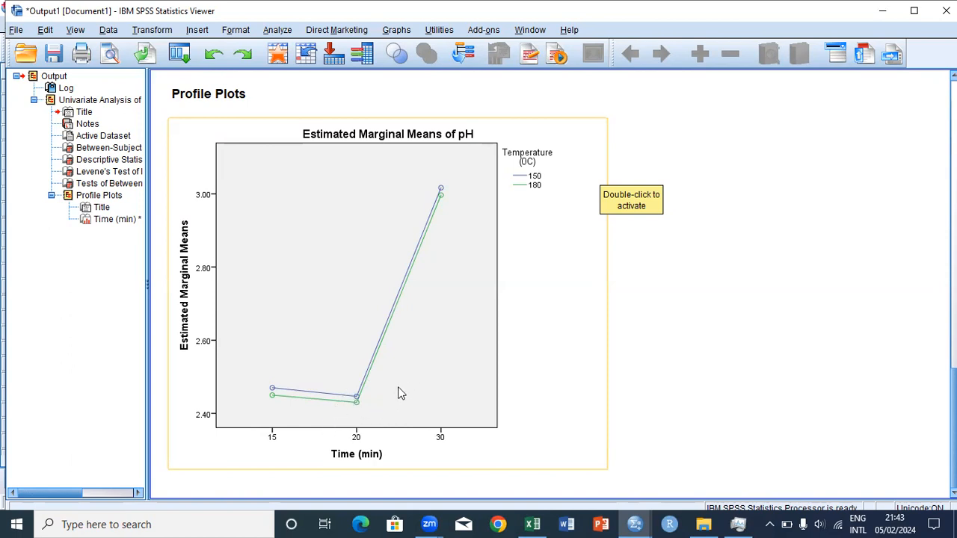
{"action": "left_click", "coordinate": [737, 345]}
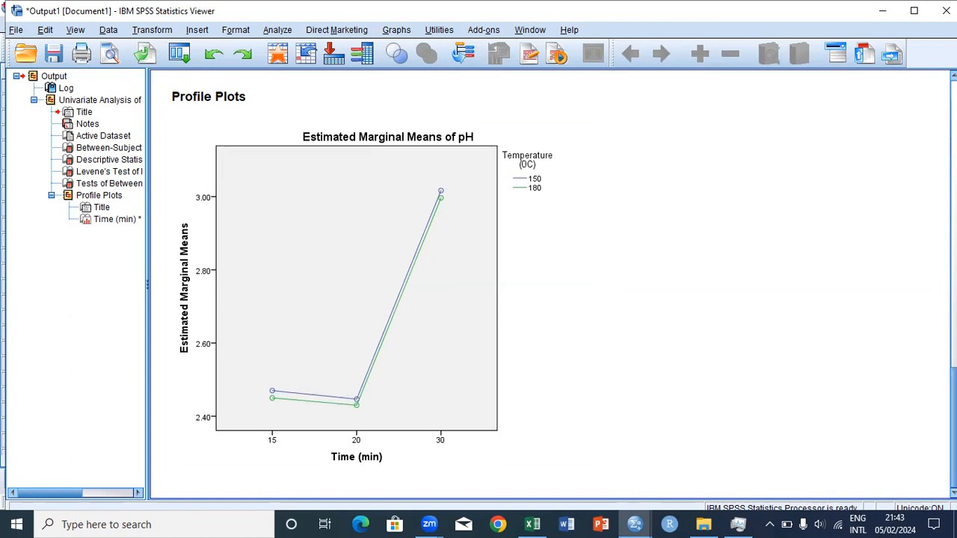
{"action": "scroll", "coordinate": [554, 286], "scroll_direction": "up", "scroll_amount": 4}
{"action": "scroll", "coordinate": [553, 286], "scroll_direction": "down", "scroll_amount": 3}
{"action": "scroll", "coordinate": [554, 286], "scroll_direction": "up", "scroll_amount": 3}
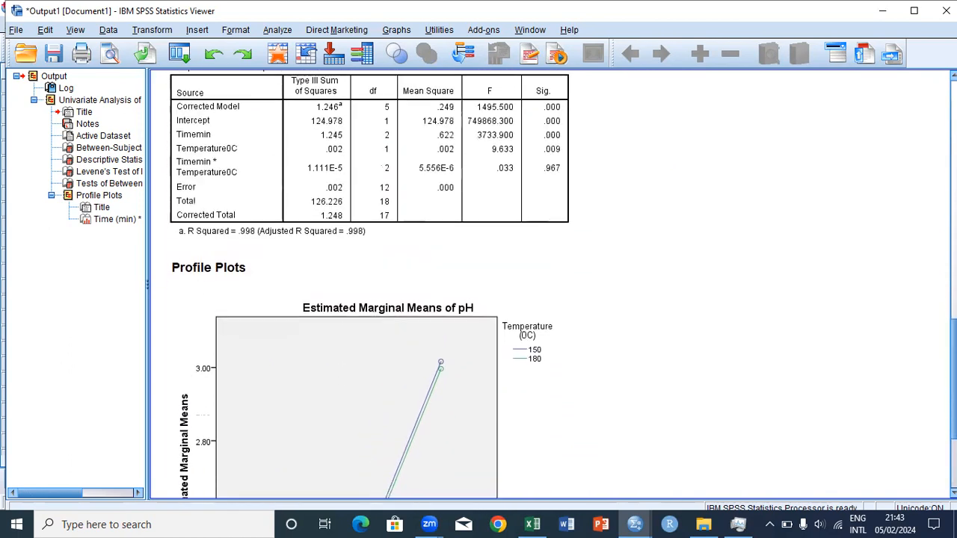
{"action": "left_click", "coordinate": [381, 187]}
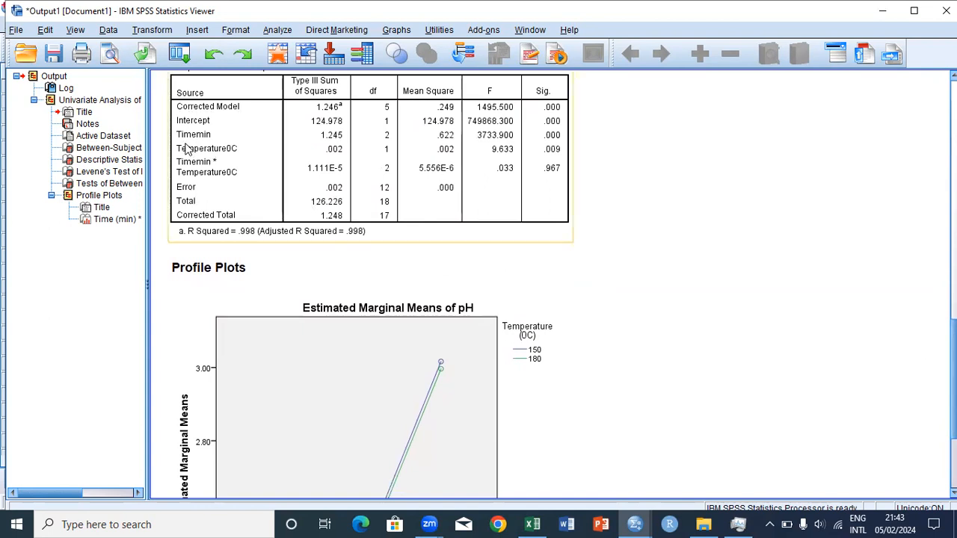
{"action": "left_click", "coordinate": [294, 72]}
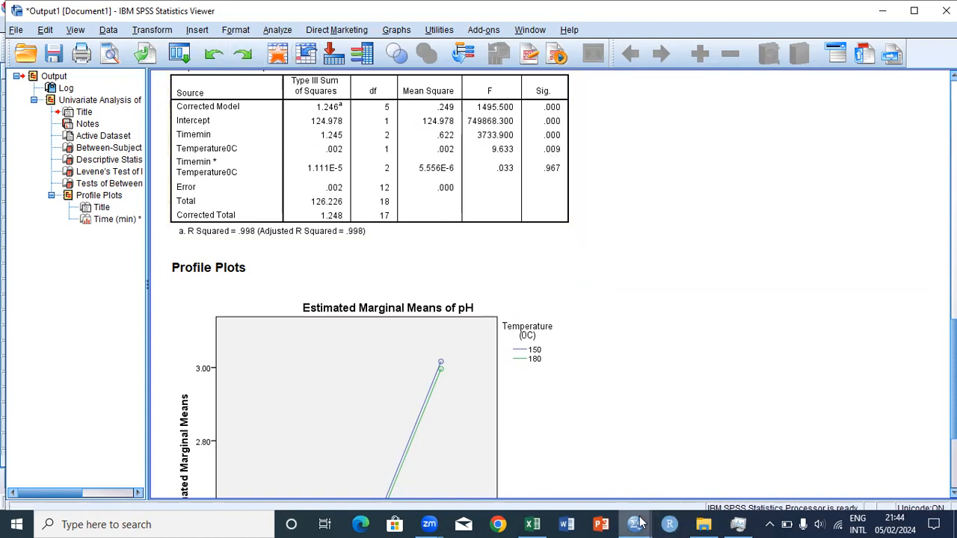
Set up a one-way ANOVA in the Data Editor with pH as the dependent variable and Combimnation as the factor
{"action": "mouse_move", "coordinate": [639, 523]}
{"action": "left_click", "coordinate": [648, 453]}
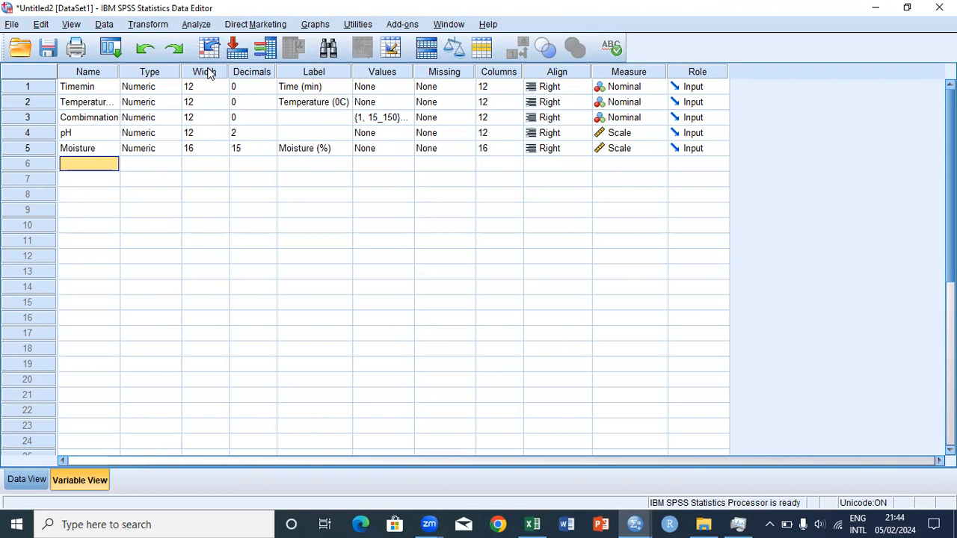
{"action": "left_click", "coordinate": [196, 25]}
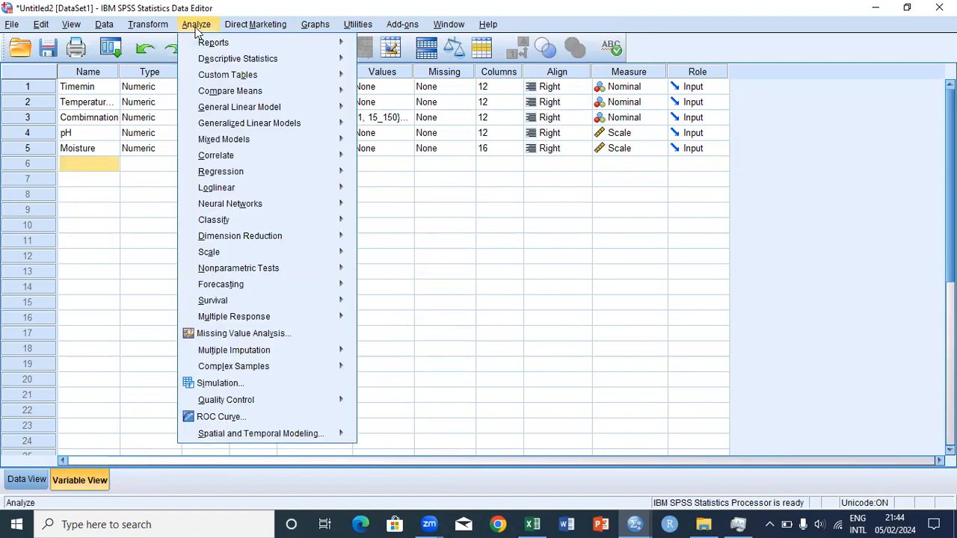
{"action": "mouse_move", "coordinate": [216, 64]}
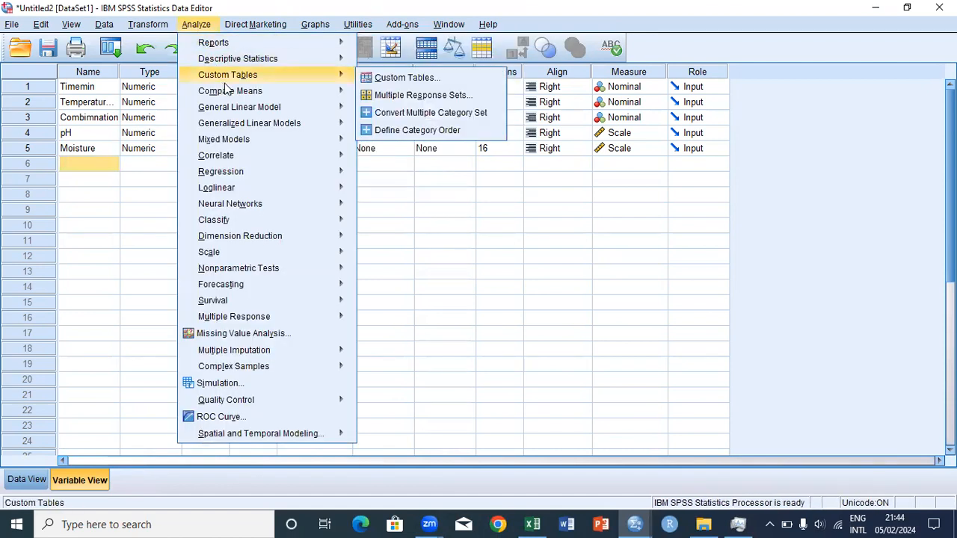
{"action": "mouse_move", "coordinate": [225, 88]}
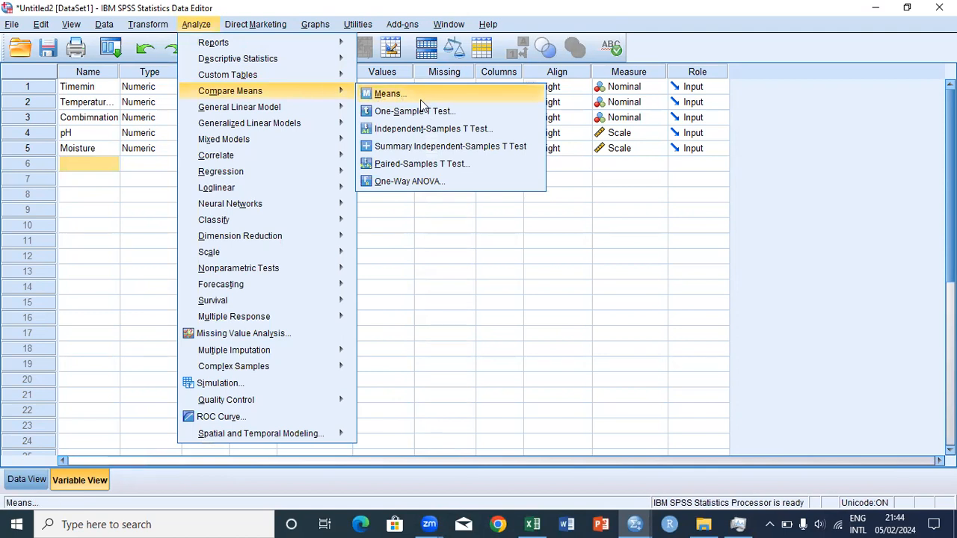
{"action": "left_click", "coordinate": [424, 184]}
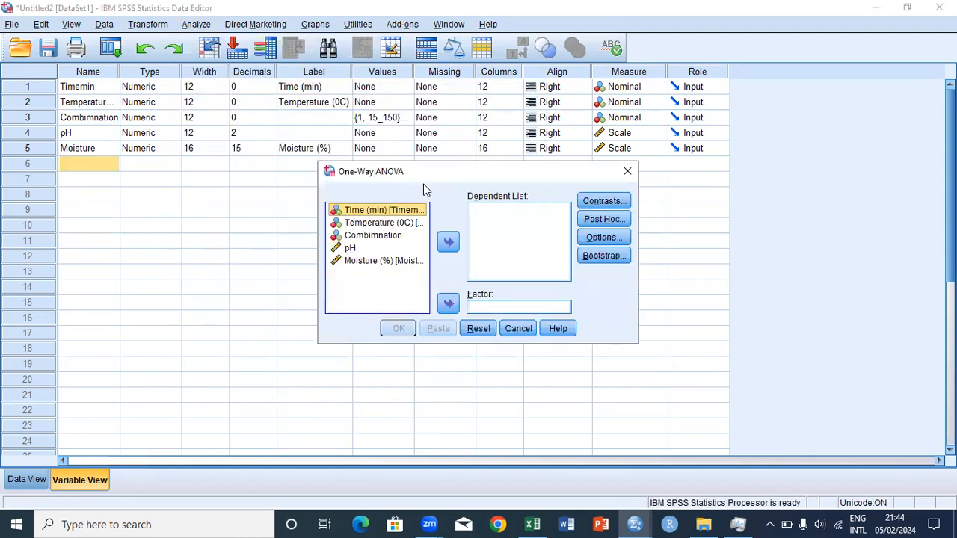
{"action": "left_click_drag", "start_coordinate": [426, 173], "coordinate": [330, 133]}
{"action": "left_click", "coordinate": [258, 210]}
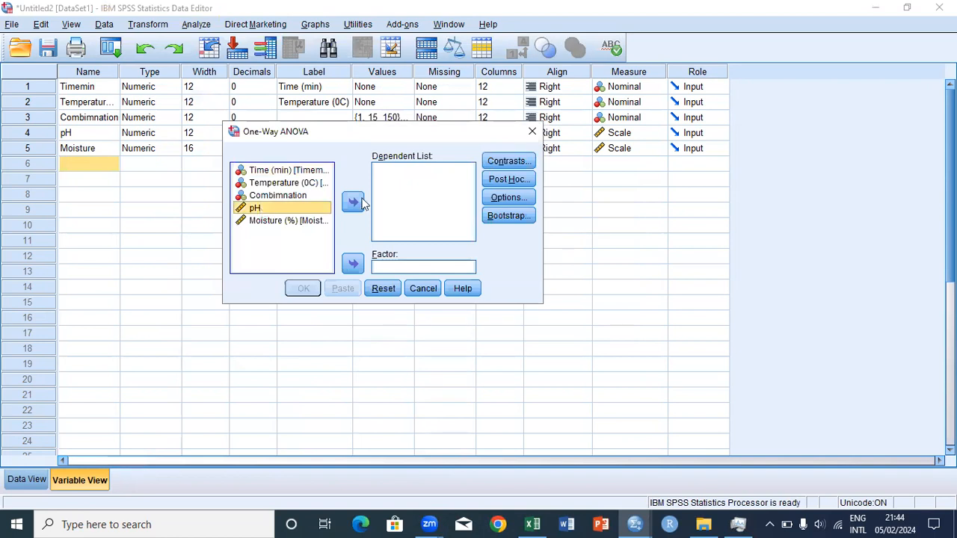
{"action": "left_click", "coordinate": [353, 204]}
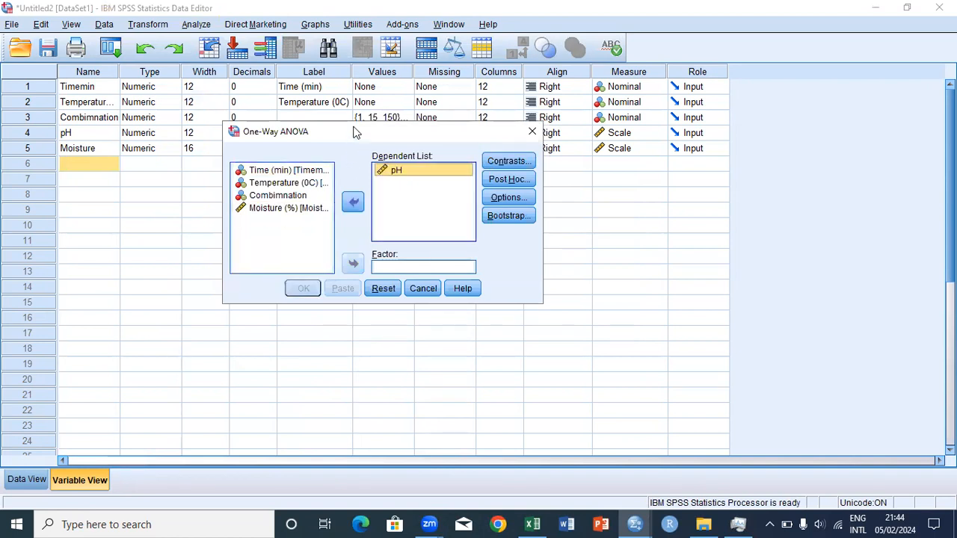
{"action": "left_click_drag", "start_coordinate": [356, 133], "coordinate": [287, 58]}
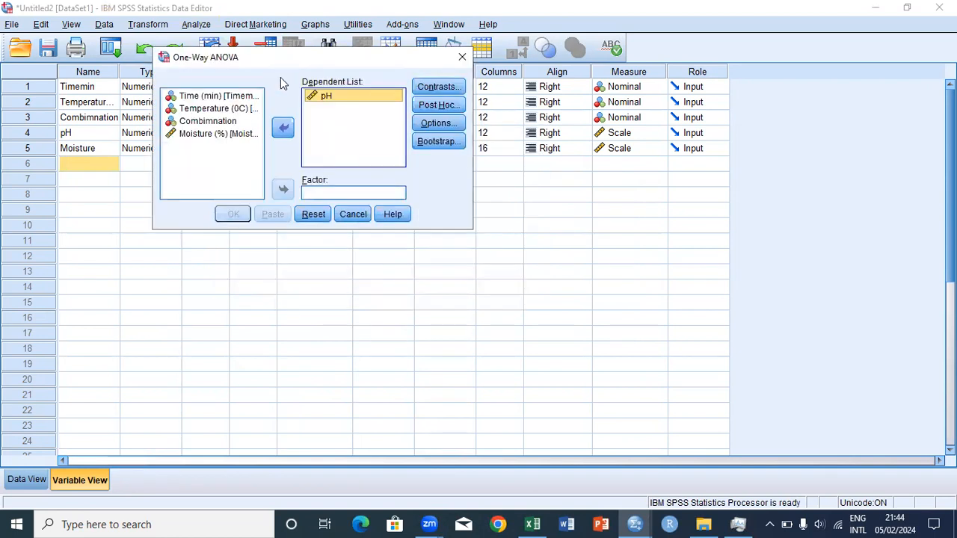
{"action": "left_click", "coordinate": [217, 122]}
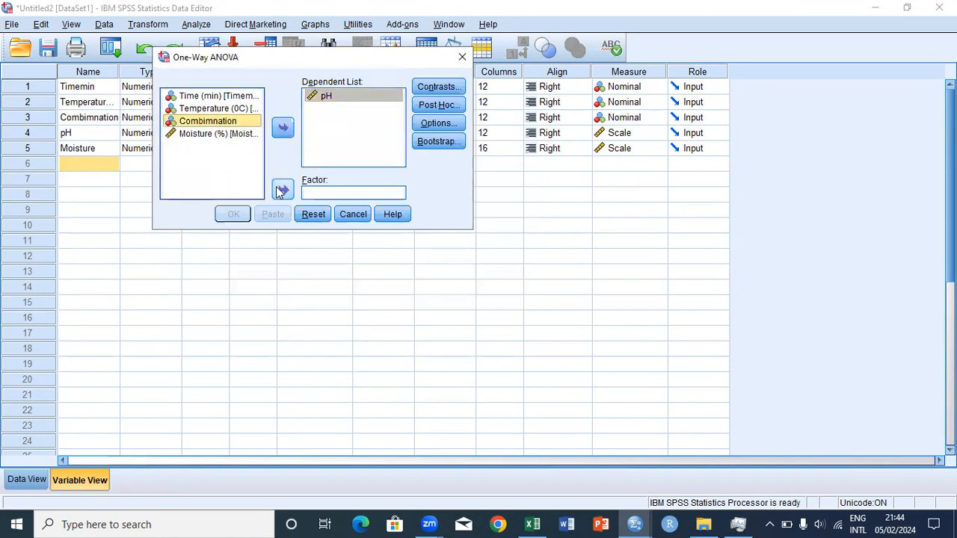
{"action": "left_click", "coordinate": [283, 191]}
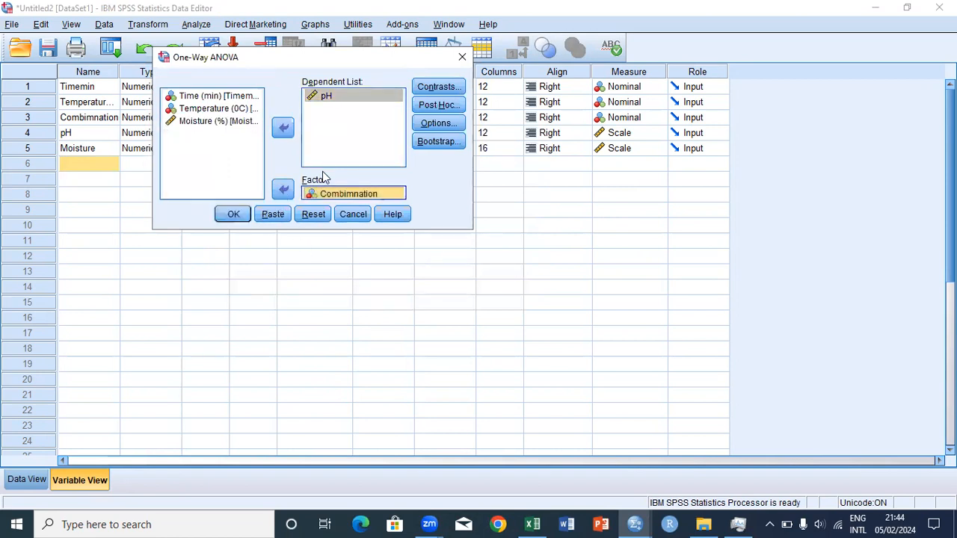
Select the Tukey post hoc test for the one-way ANOVA, leaving the contrasts unset
{"action": "left_click", "coordinate": [450, 87]}
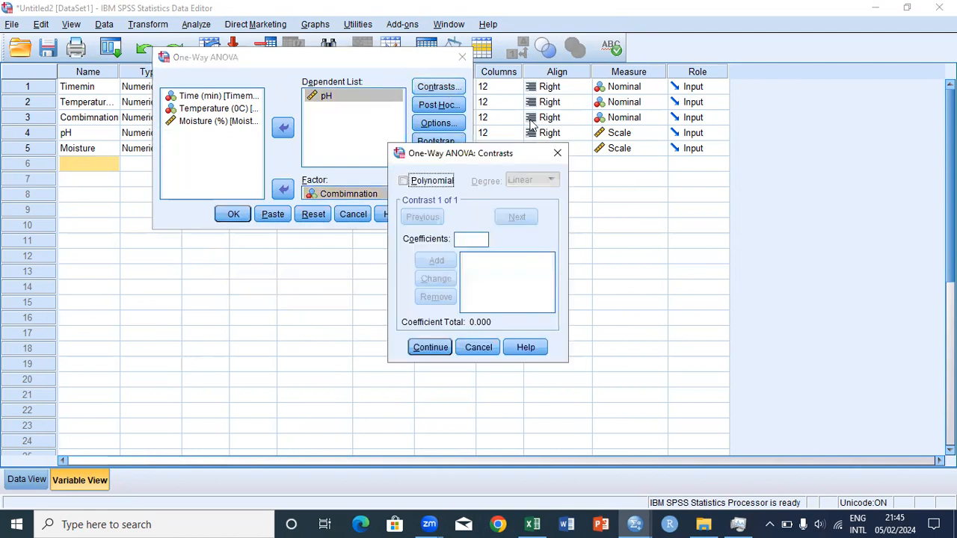
{"action": "left_click", "coordinate": [559, 154]}
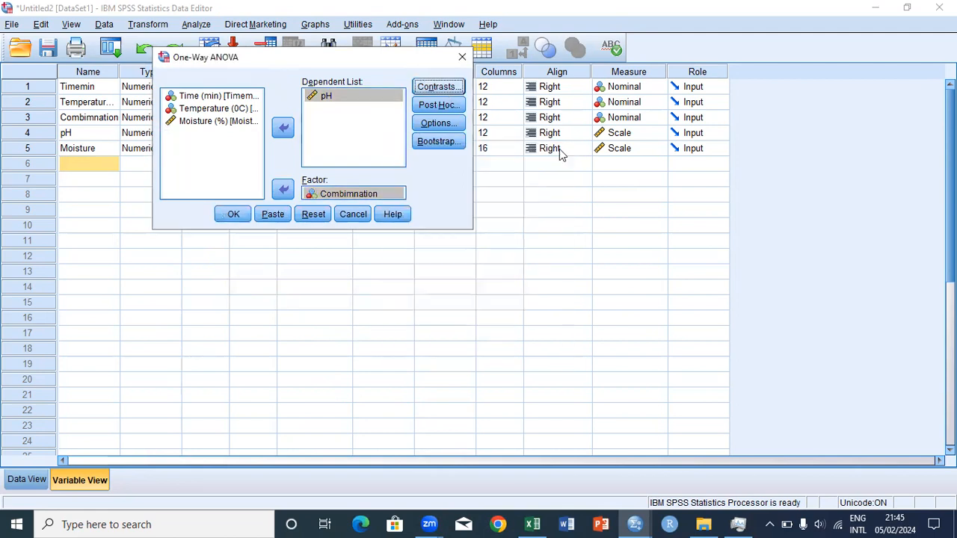
{"action": "left_click", "coordinate": [442, 111]}
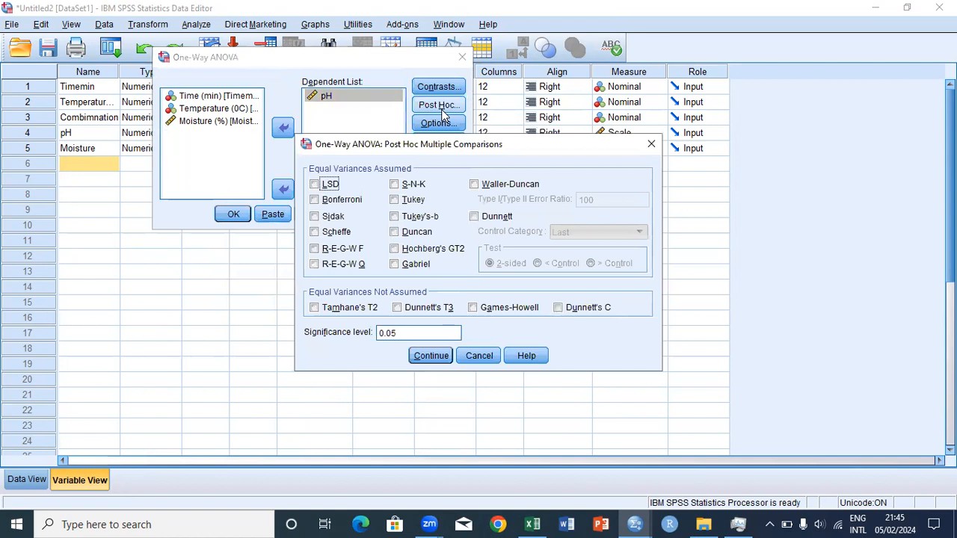
{"action": "left_click_drag", "start_coordinate": [536, 146], "coordinate": [296, 71]}
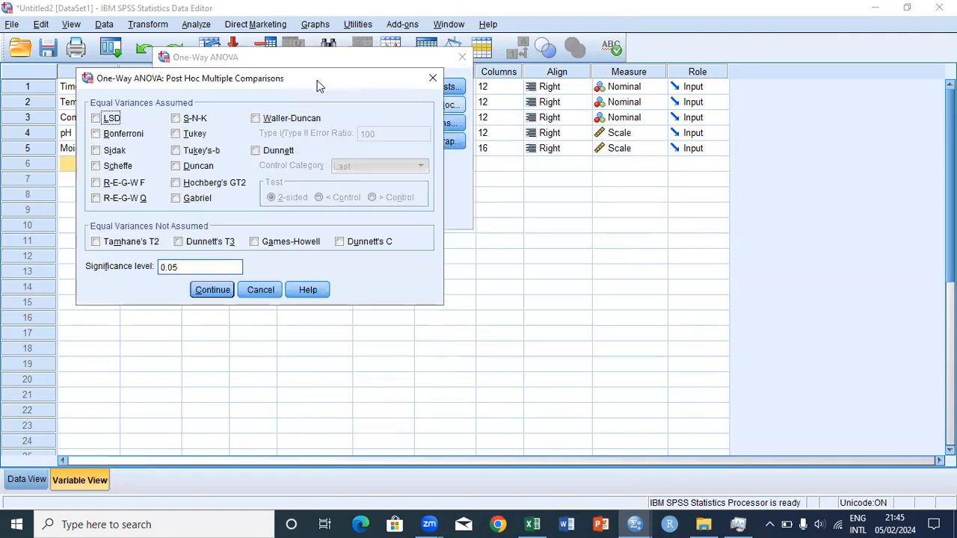
{"action": "left_click", "coordinate": [179, 134]}
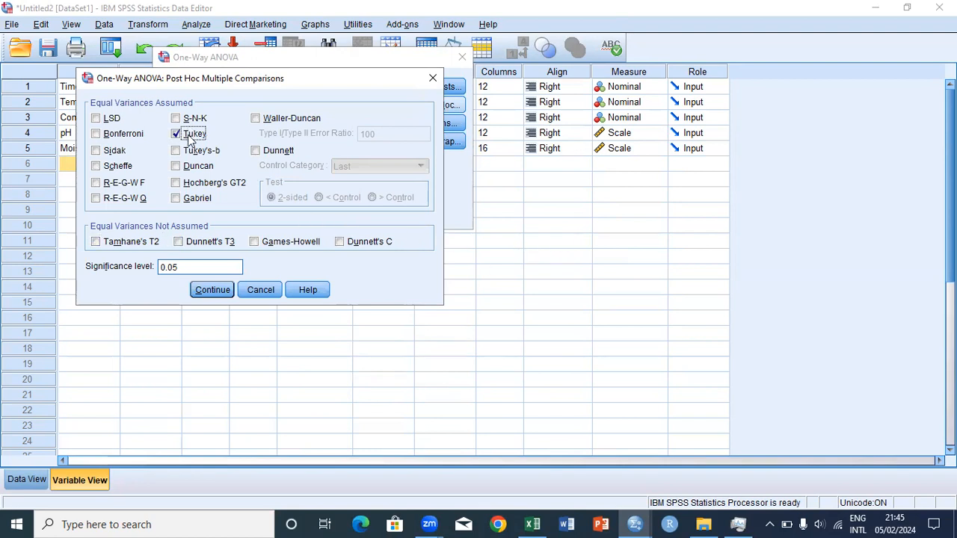
{"action": "left_click", "coordinate": [213, 290]}
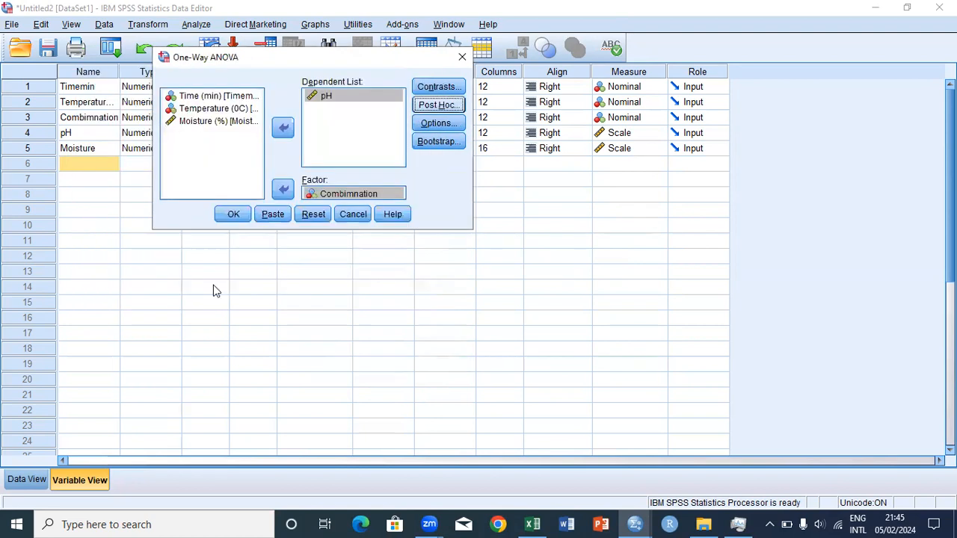
Review the one-way ANOVA options without selecting any extra statistics and run the analysis
{"action": "left_click", "coordinate": [437, 124]}
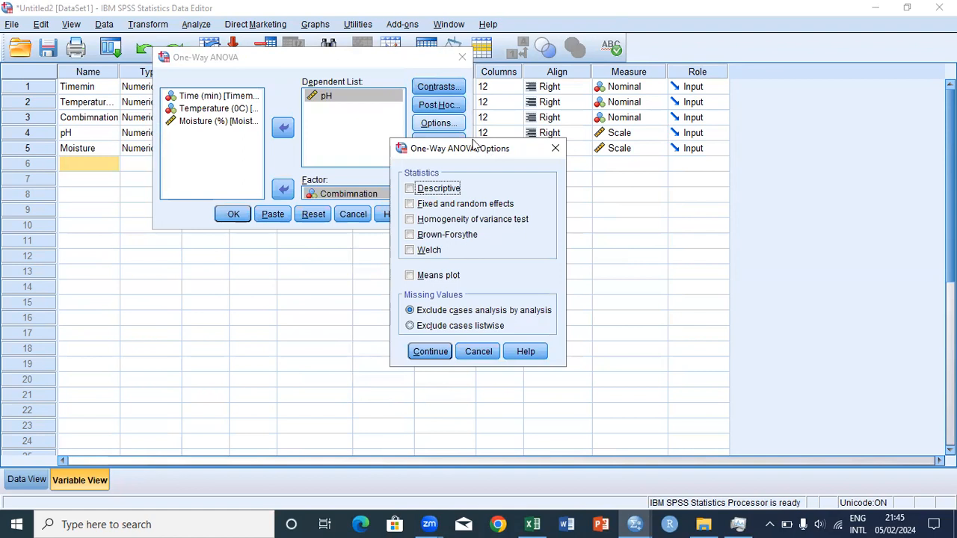
{"action": "left_click_drag", "start_coordinate": [473, 144], "coordinate": [136, 49]}
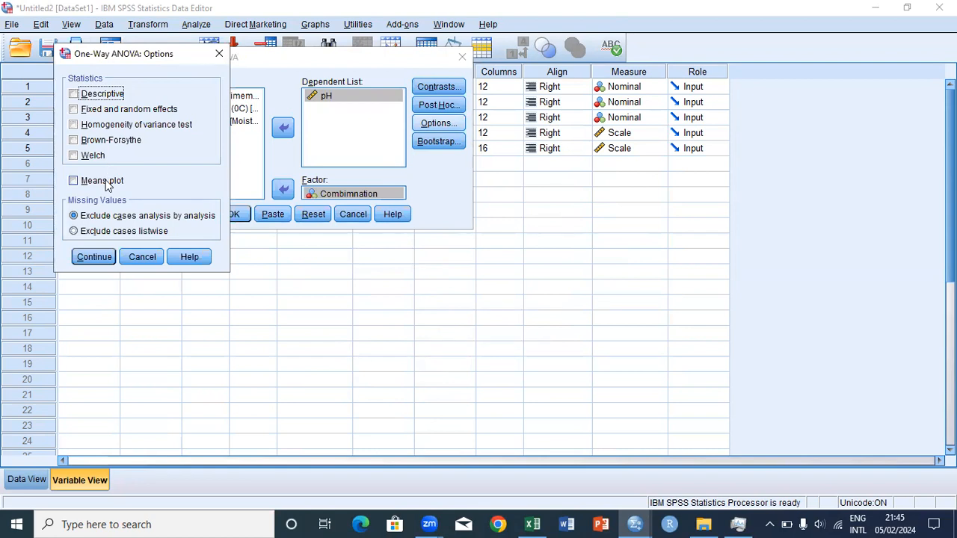
{"action": "left_click", "coordinate": [94, 256]}
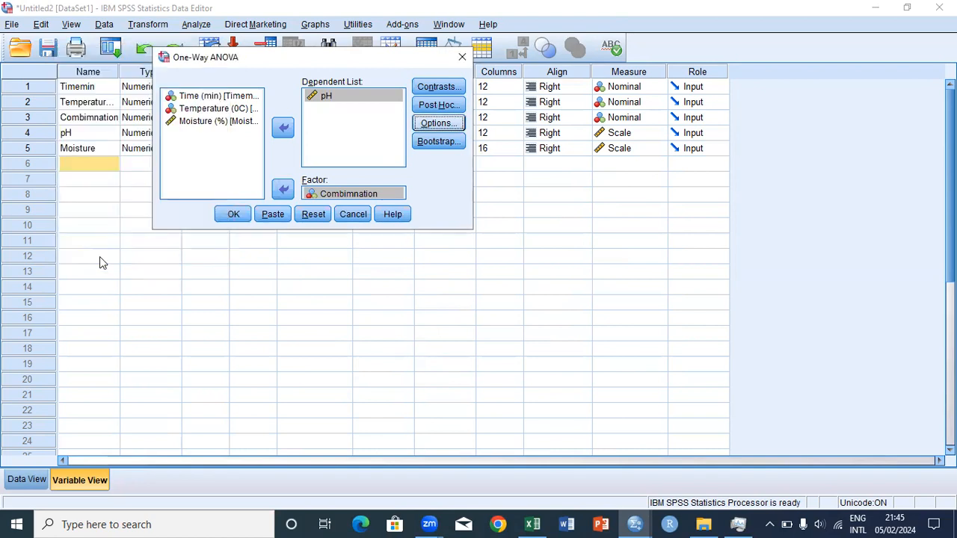
{"action": "left_click", "coordinate": [234, 215]}
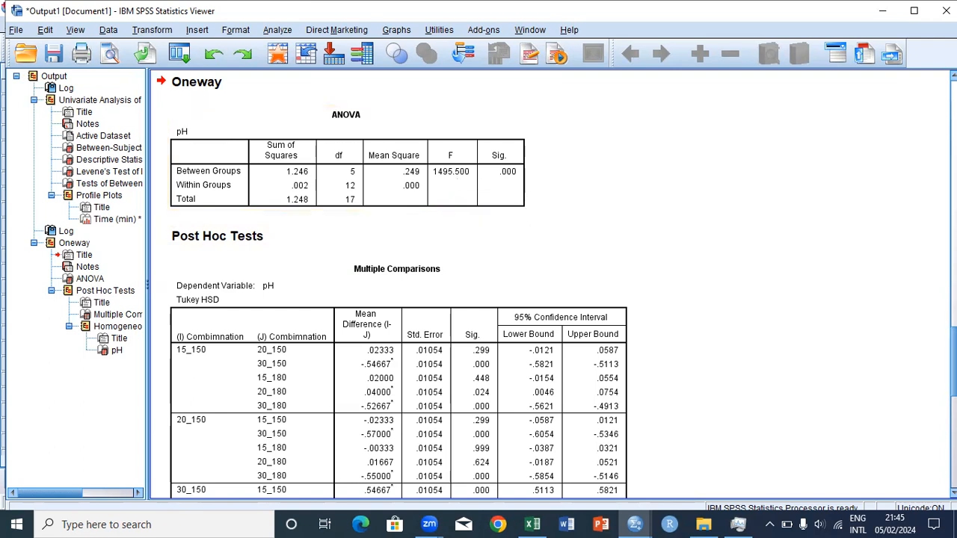
Examine the ANOVA, Tukey multiple comparisons and homogeneous subsets tables for pH in the output
{"action": "scroll", "coordinate": [556, 289], "scroll_direction": "down", "scroll_amount": 1}
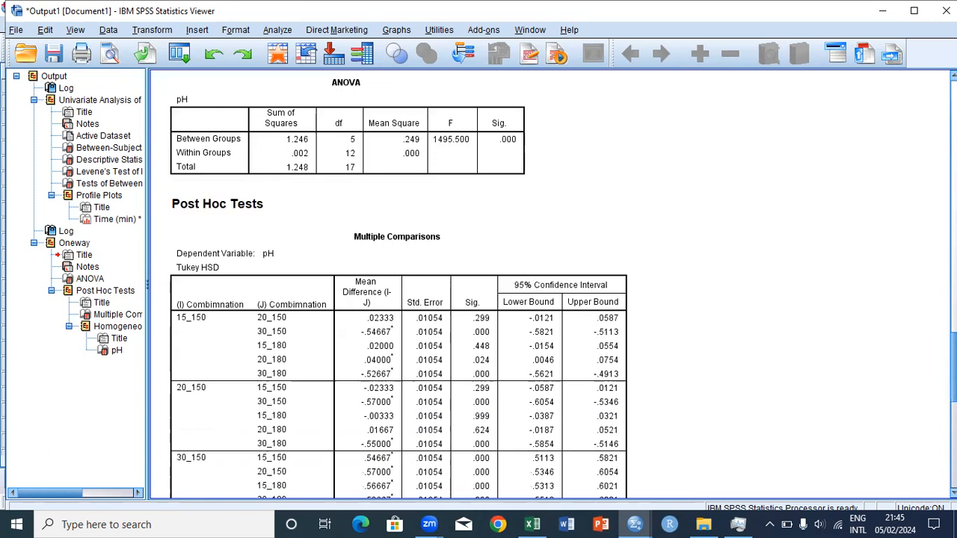
{"action": "scroll", "coordinate": [755, 349], "scroll_direction": "down", "scroll_amount": 5}
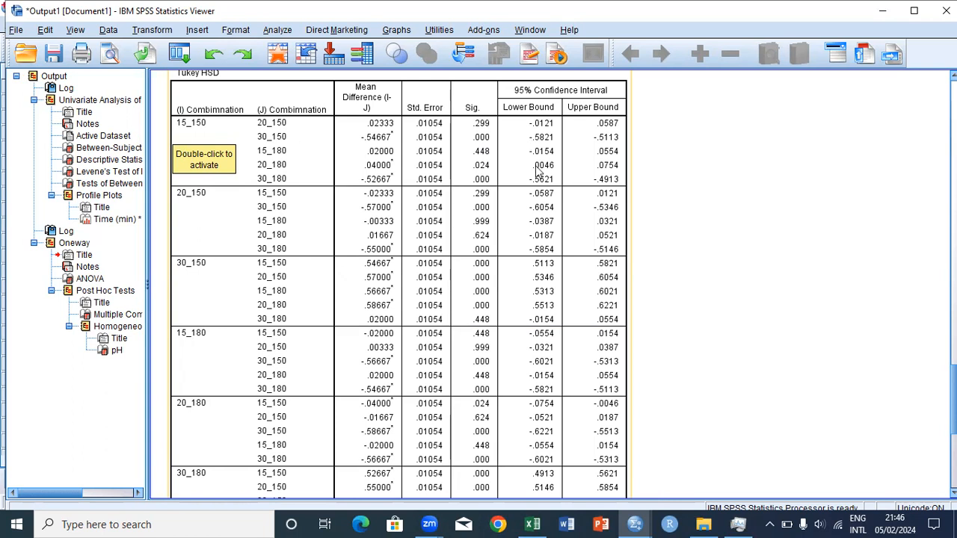
{"action": "scroll", "coordinate": [478, 284], "scroll_direction": "down", "scroll_amount": 8}
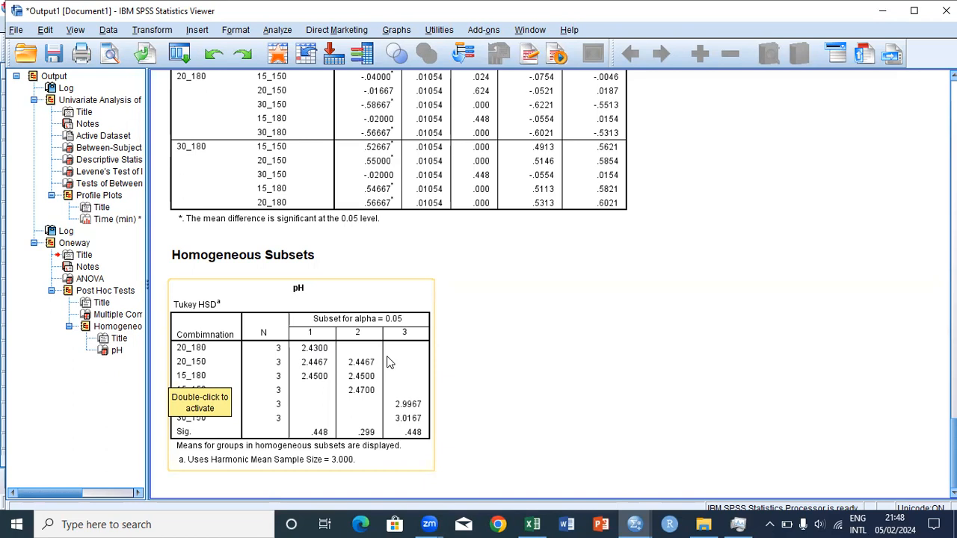
Rerun the univariate analysis with Moisture (%) replacing pH as the dependent variable, and review its tables and profile plot
{"action": "left_click", "coordinate": [276, 30]}
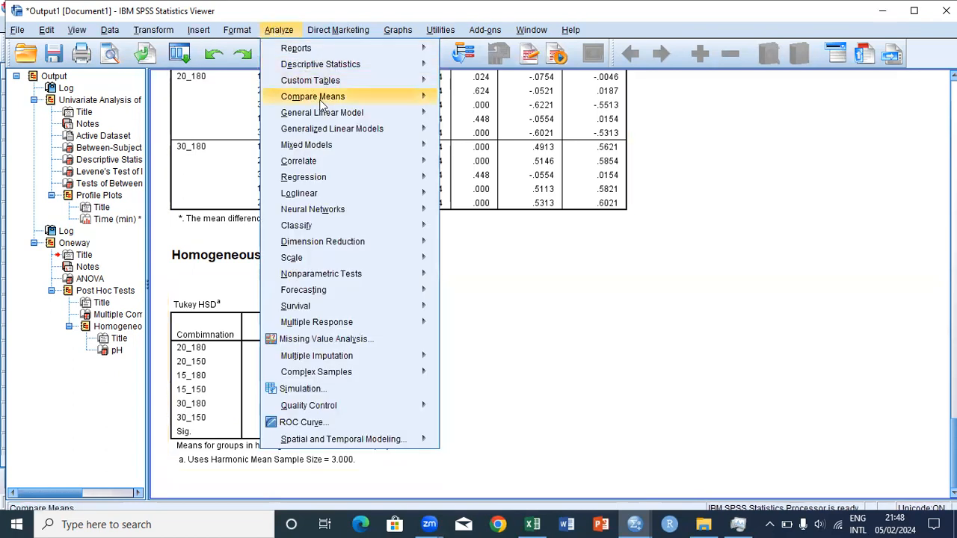
{"action": "mouse_move", "coordinate": [359, 112]}
{"action": "left_click", "coordinate": [478, 116]}
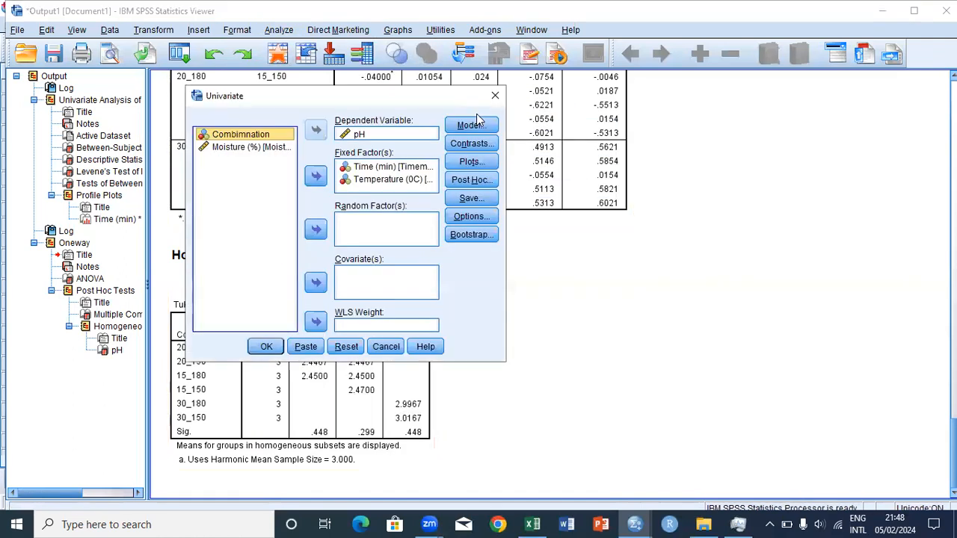
{"action": "left_click", "coordinate": [355, 135]}
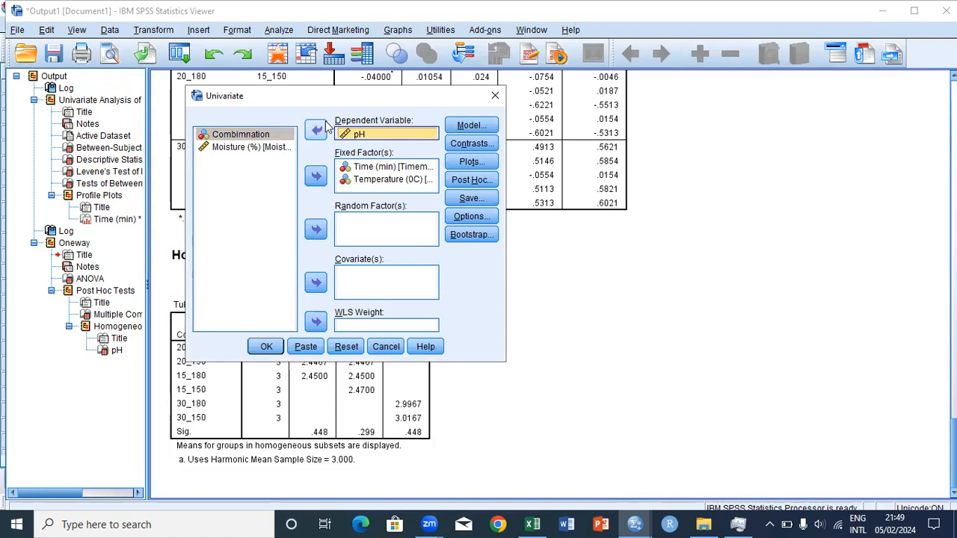
{"action": "left_click", "coordinate": [316, 131]}
{"action": "left_click", "coordinate": [259, 161]}
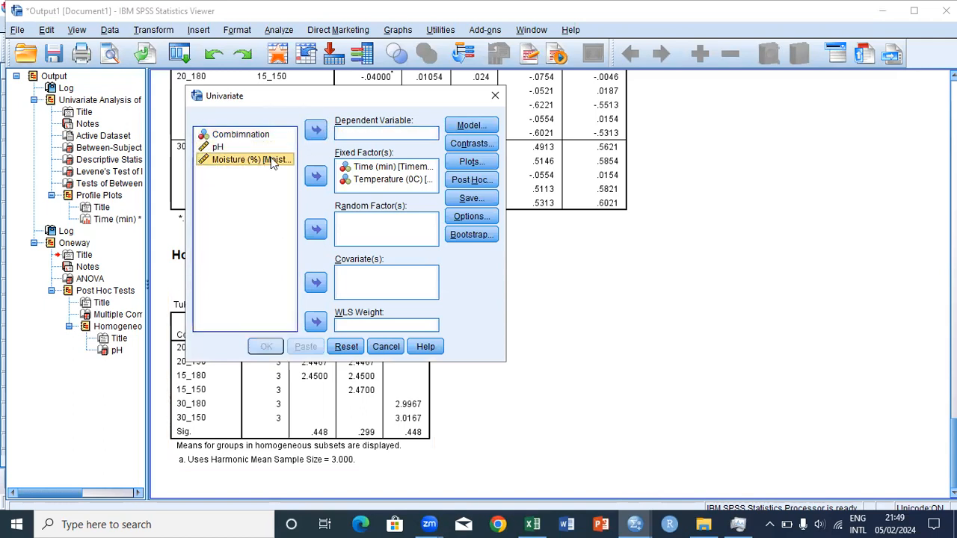
{"action": "left_click", "coordinate": [315, 131]}
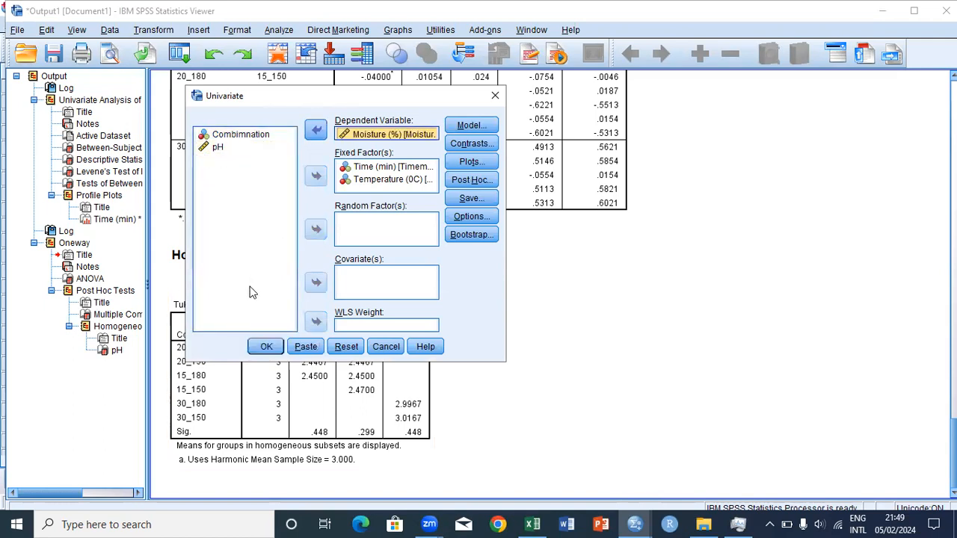
{"action": "left_click", "coordinate": [267, 348]}
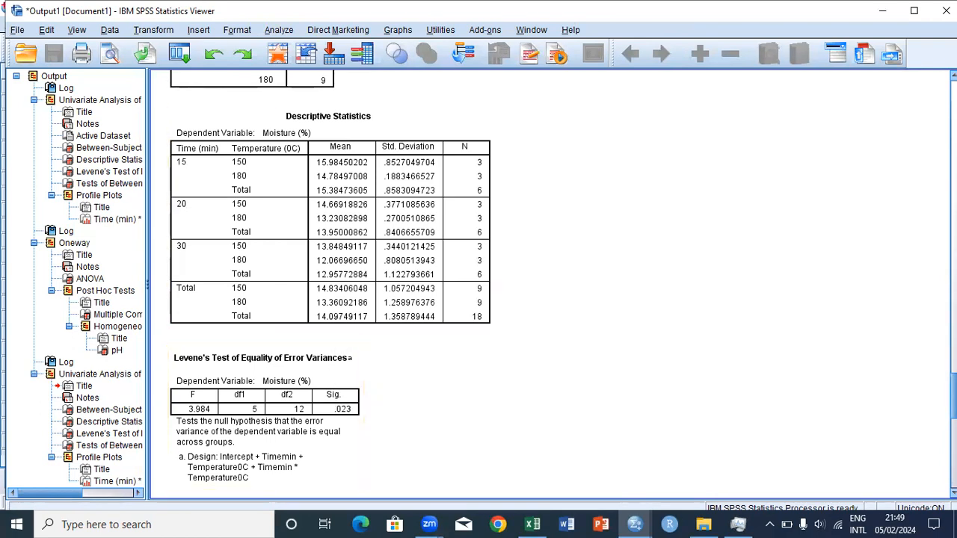
{"action": "scroll", "coordinate": [550, 285], "scroll_direction": "down", "scroll_amount": 5}
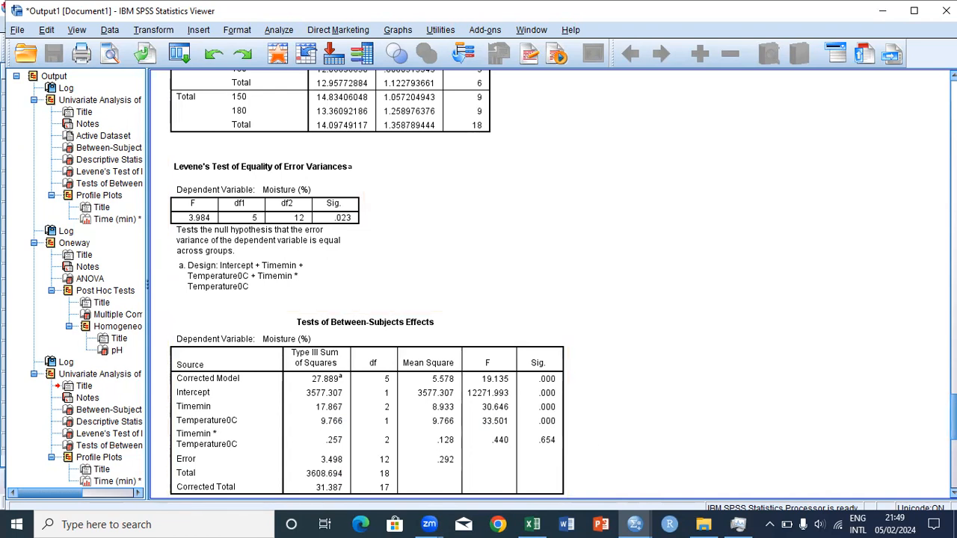
{"action": "left_click", "coordinate": [953, 471]}
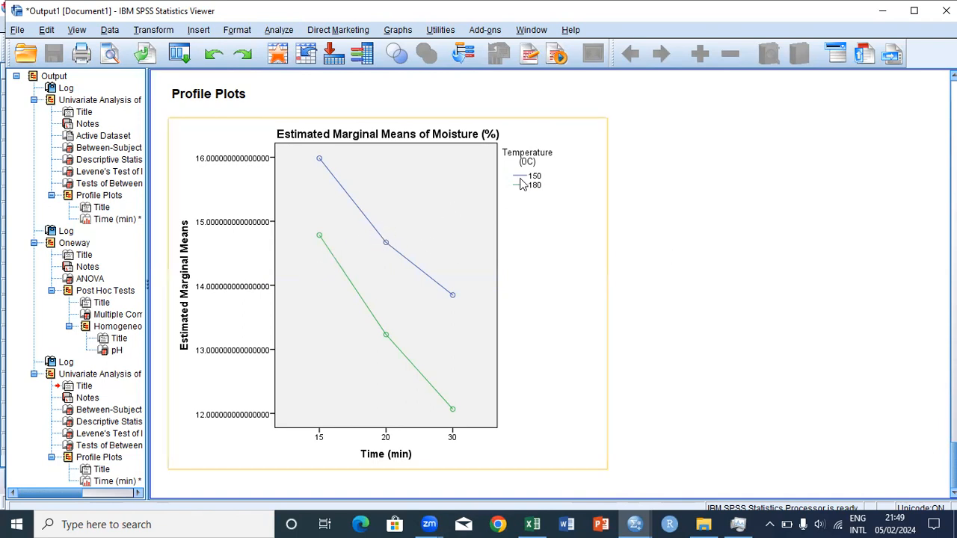
Rerun the one-way ANOVA by Combimnation with Moisture (%) replacing pH in the dependent list
{"action": "left_click", "coordinate": [276, 32]}
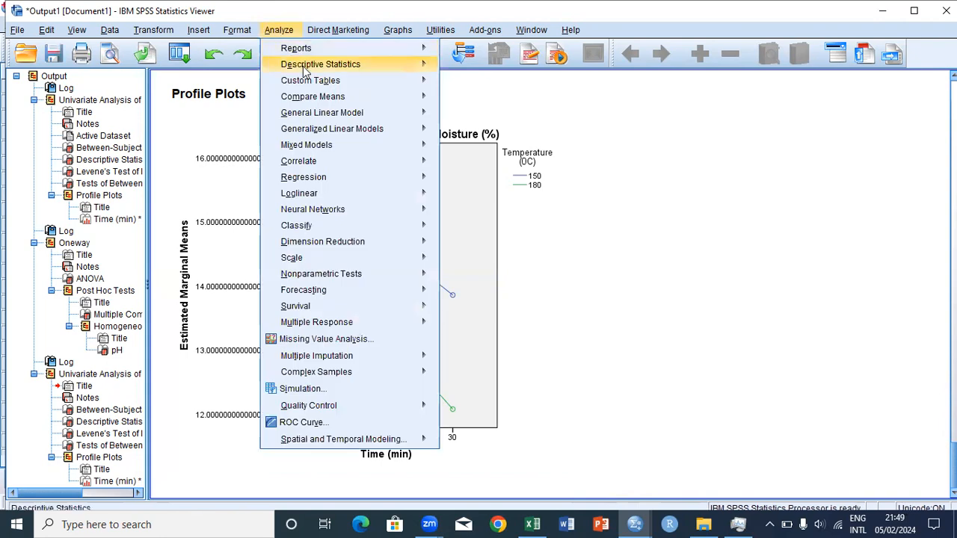
{"action": "mouse_move", "coordinate": [330, 102]}
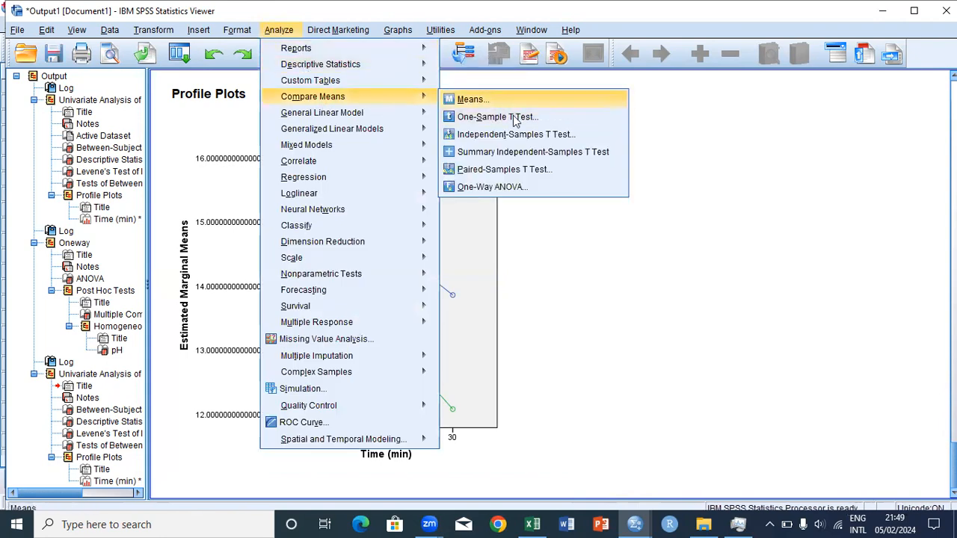
{"action": "left_click", "coordinate": [515, 187]}
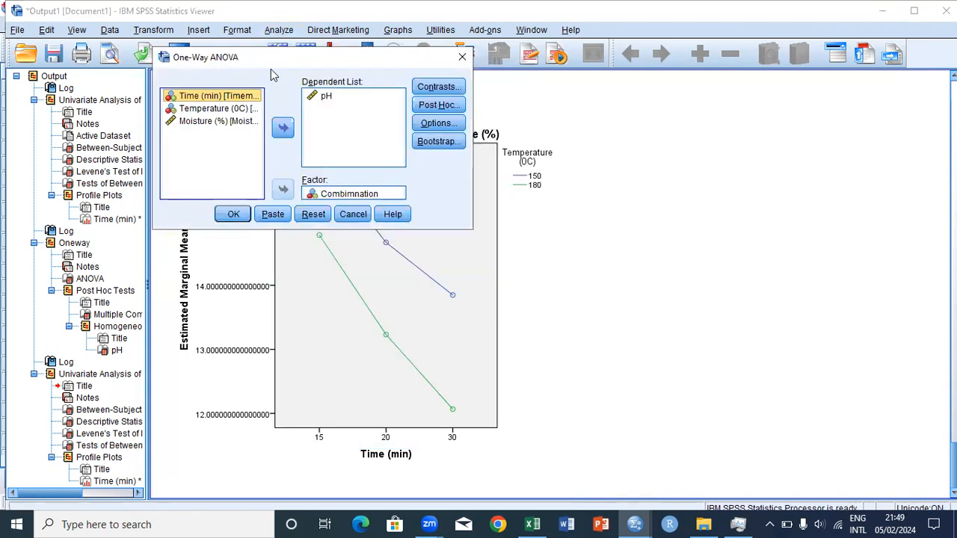
{"action": "left_click", "coordinate": [326, 98]}
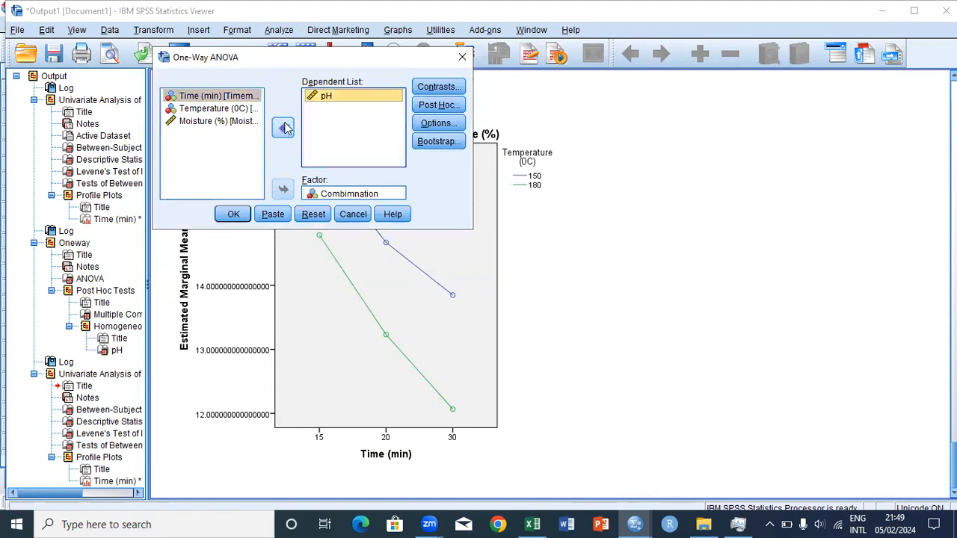
{"action": "left_click", "coordinate": [283, 127]}
{"action": "left_click", "coordinate": [214, 134]}
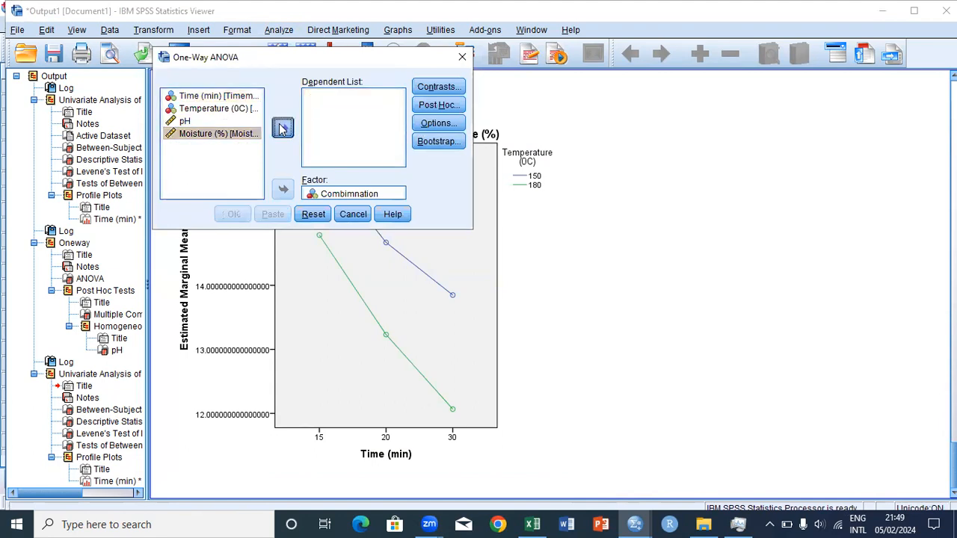
{"action": "left_click", "coordinate": [282, 127]}
{"action": "left_click", "coordinate": [233, 215]}
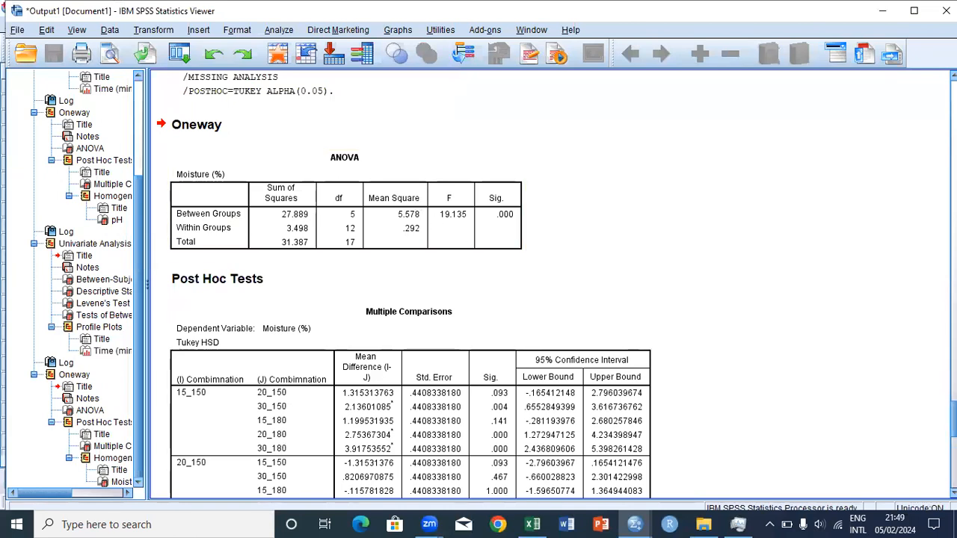
Examine the Tukey multiple comparisons and homogeneous subsets tables for Moisture (%) in the output
{"action": "scroll", "coordinate": [471, 184], "scroll_direction": "down", "scroll_amount": 5}
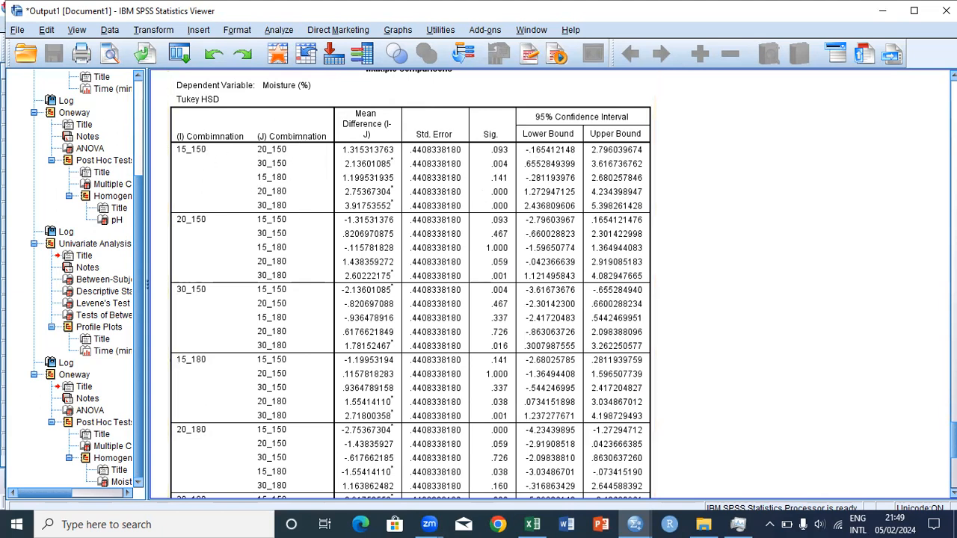
{"action": "scroll", "coordinate": [366, 378], "scroll_direction": "down", "scroll_amount": 7}
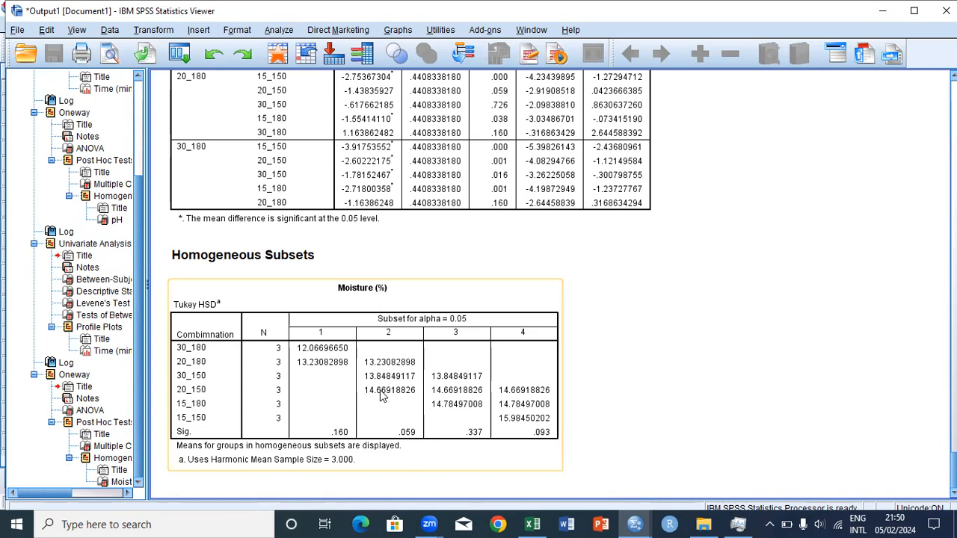
{"action": "left_click", "coordinate": [596, 348]}
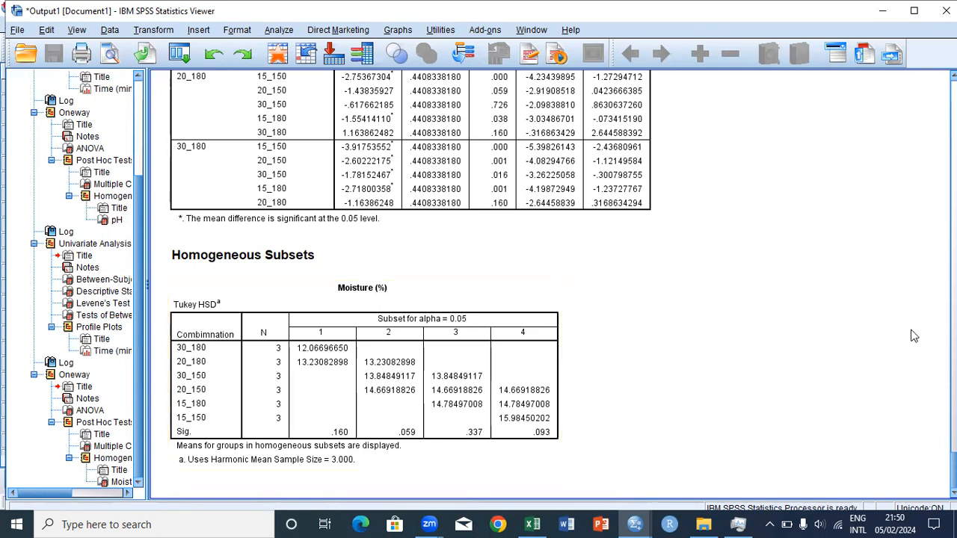